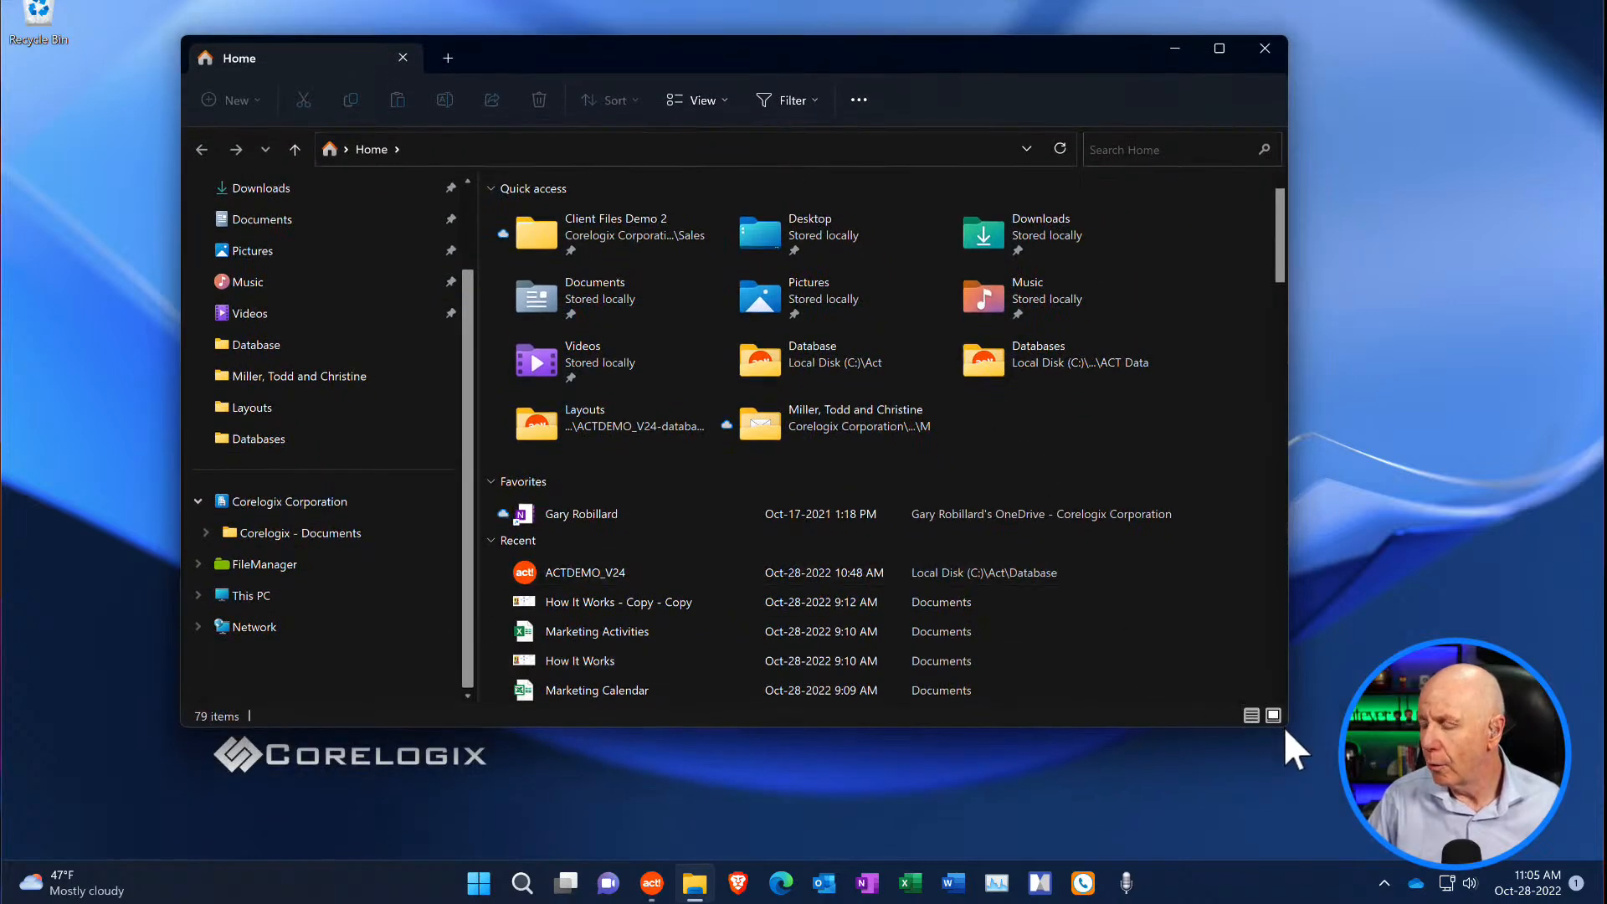
- Enlarge the File Explorer window and open the Client Files Demo 2 folder under Corelogix - Documents > Sales
drag(1286, 727, 1416, 823)
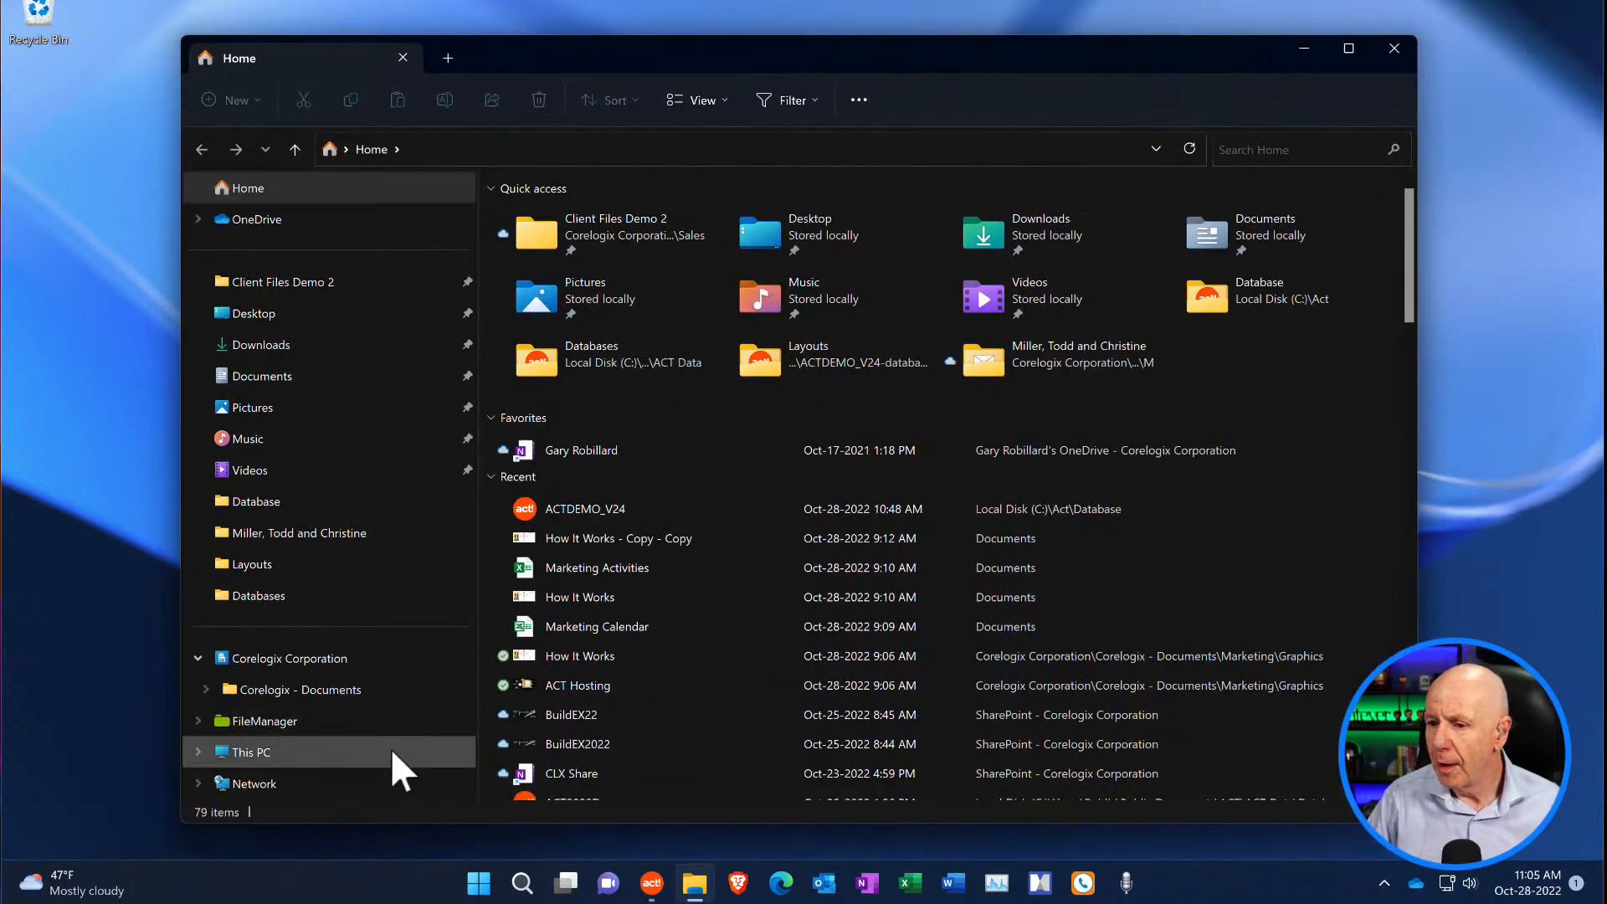
click(303, 699)
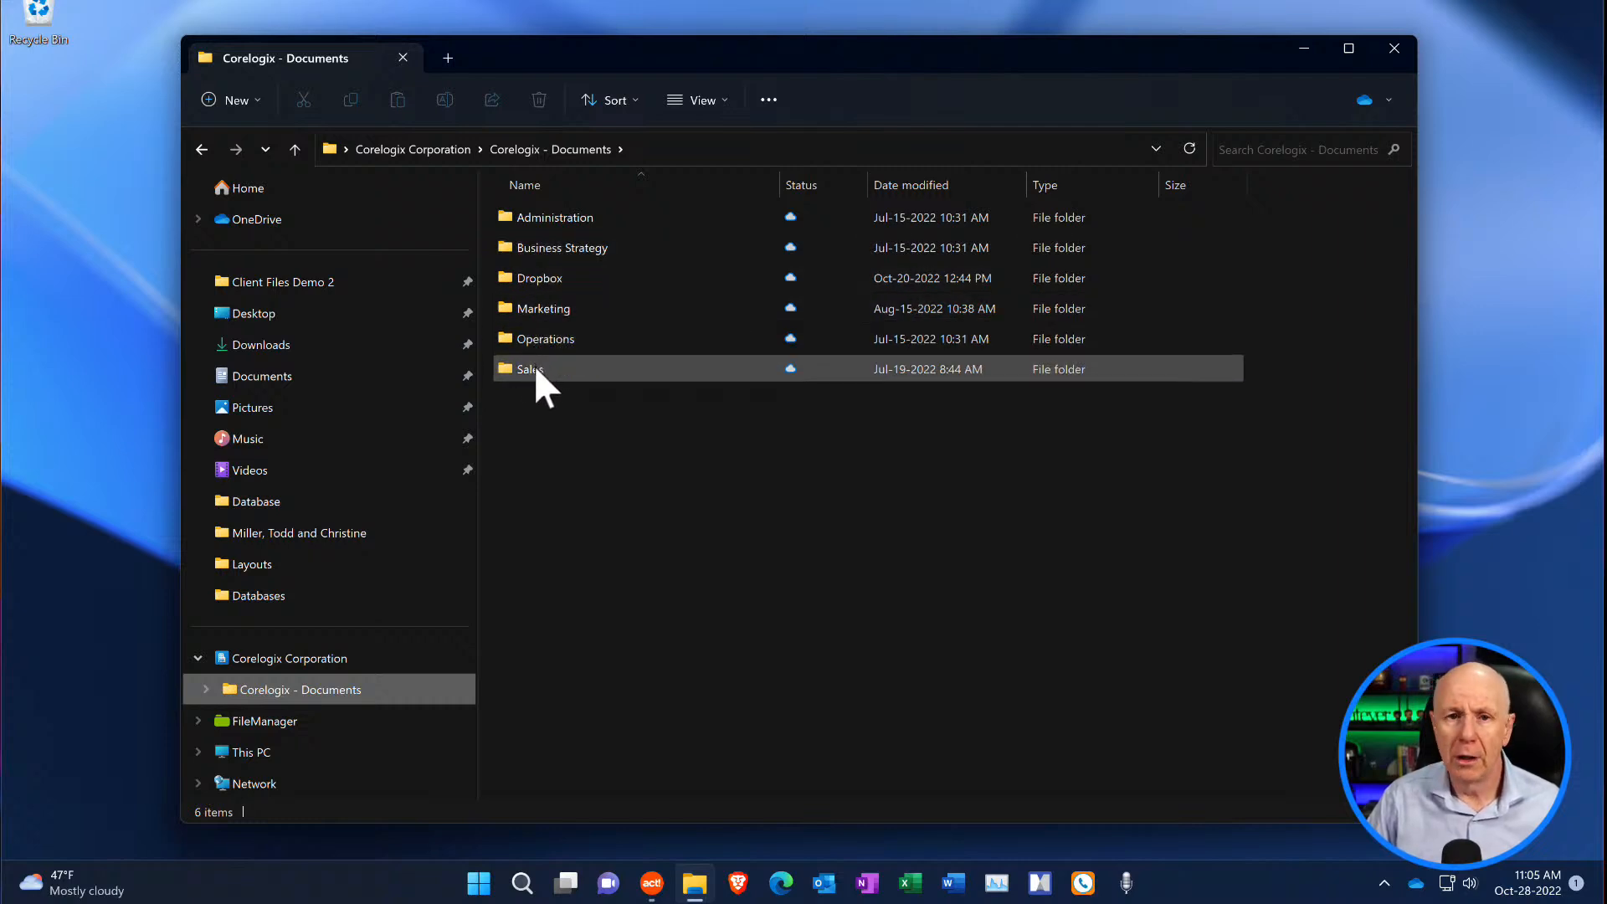
mouse_move(534, 368)
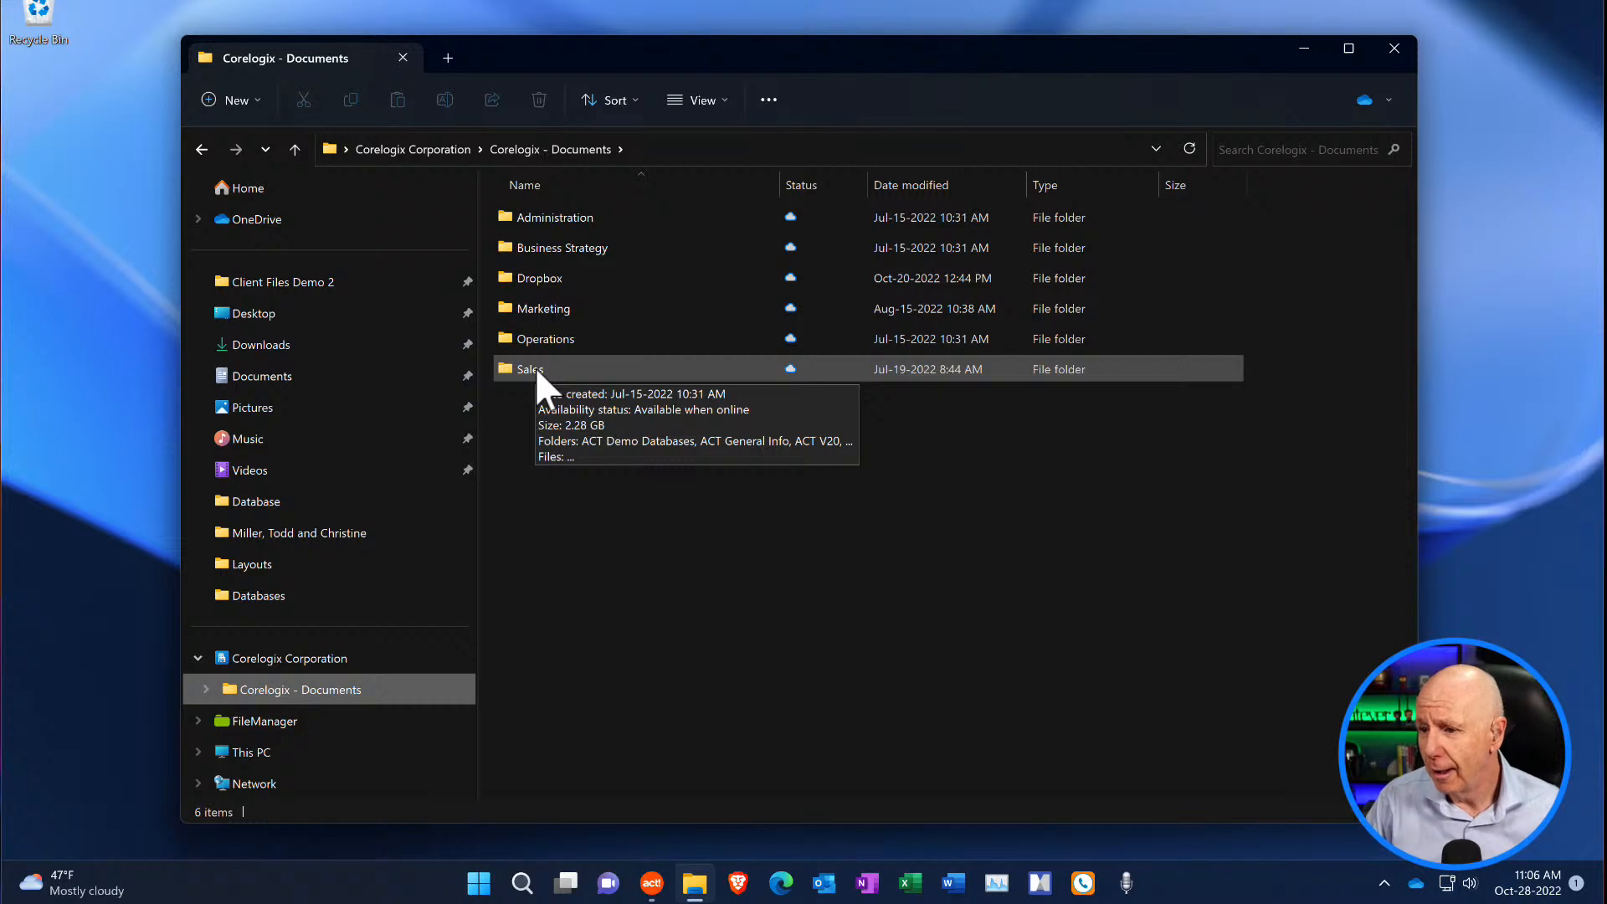
double_click(541, 368)
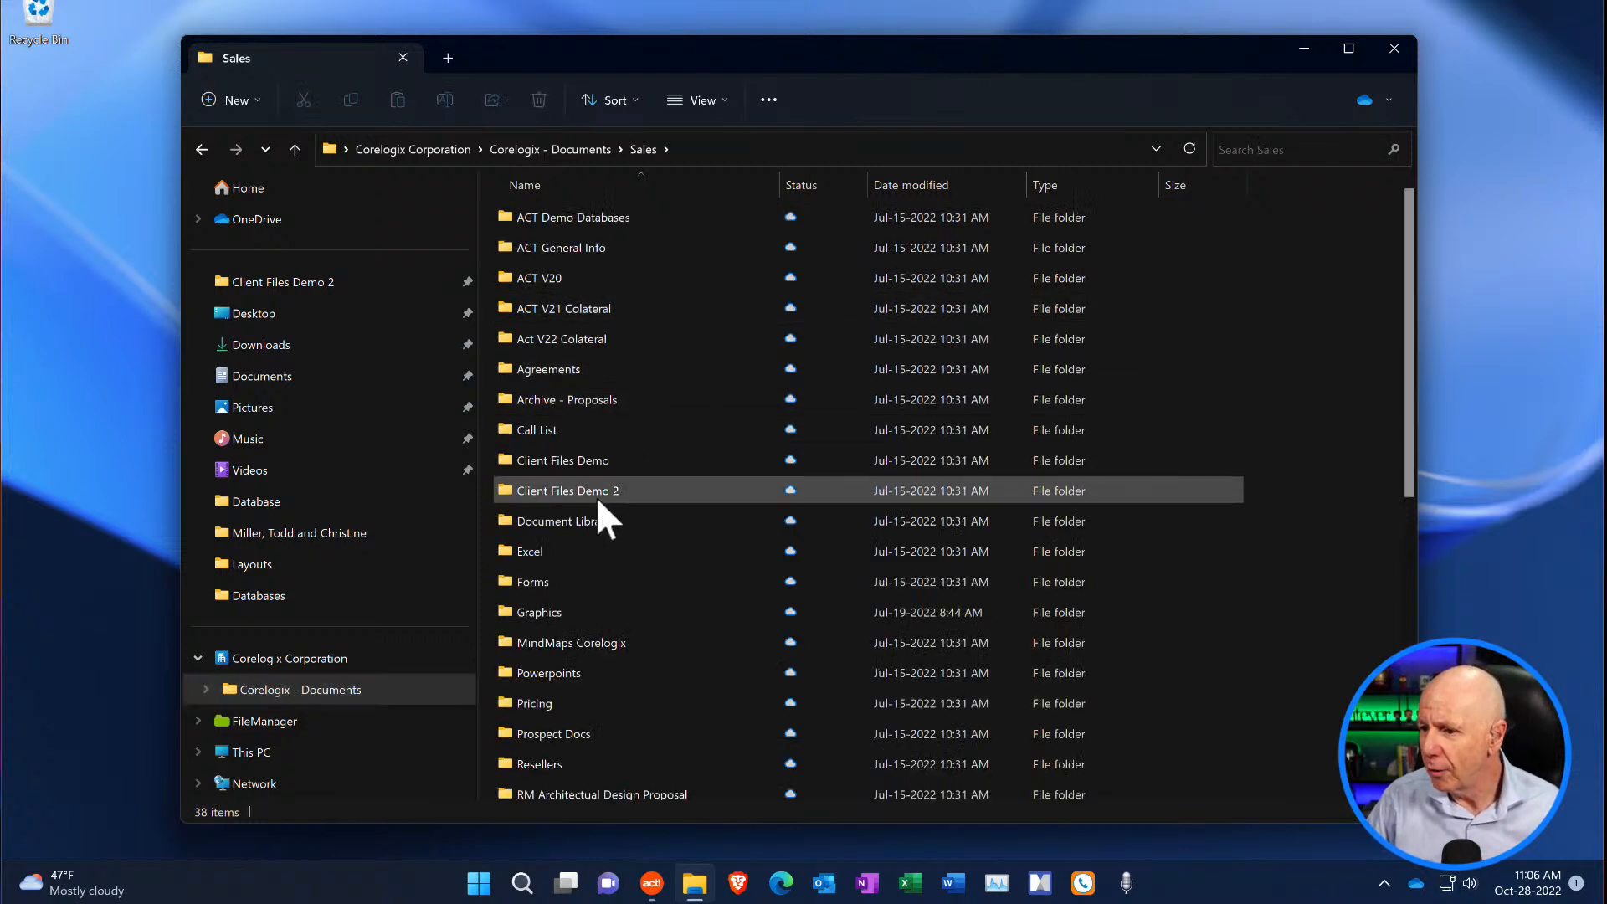
double_click(589, 489)
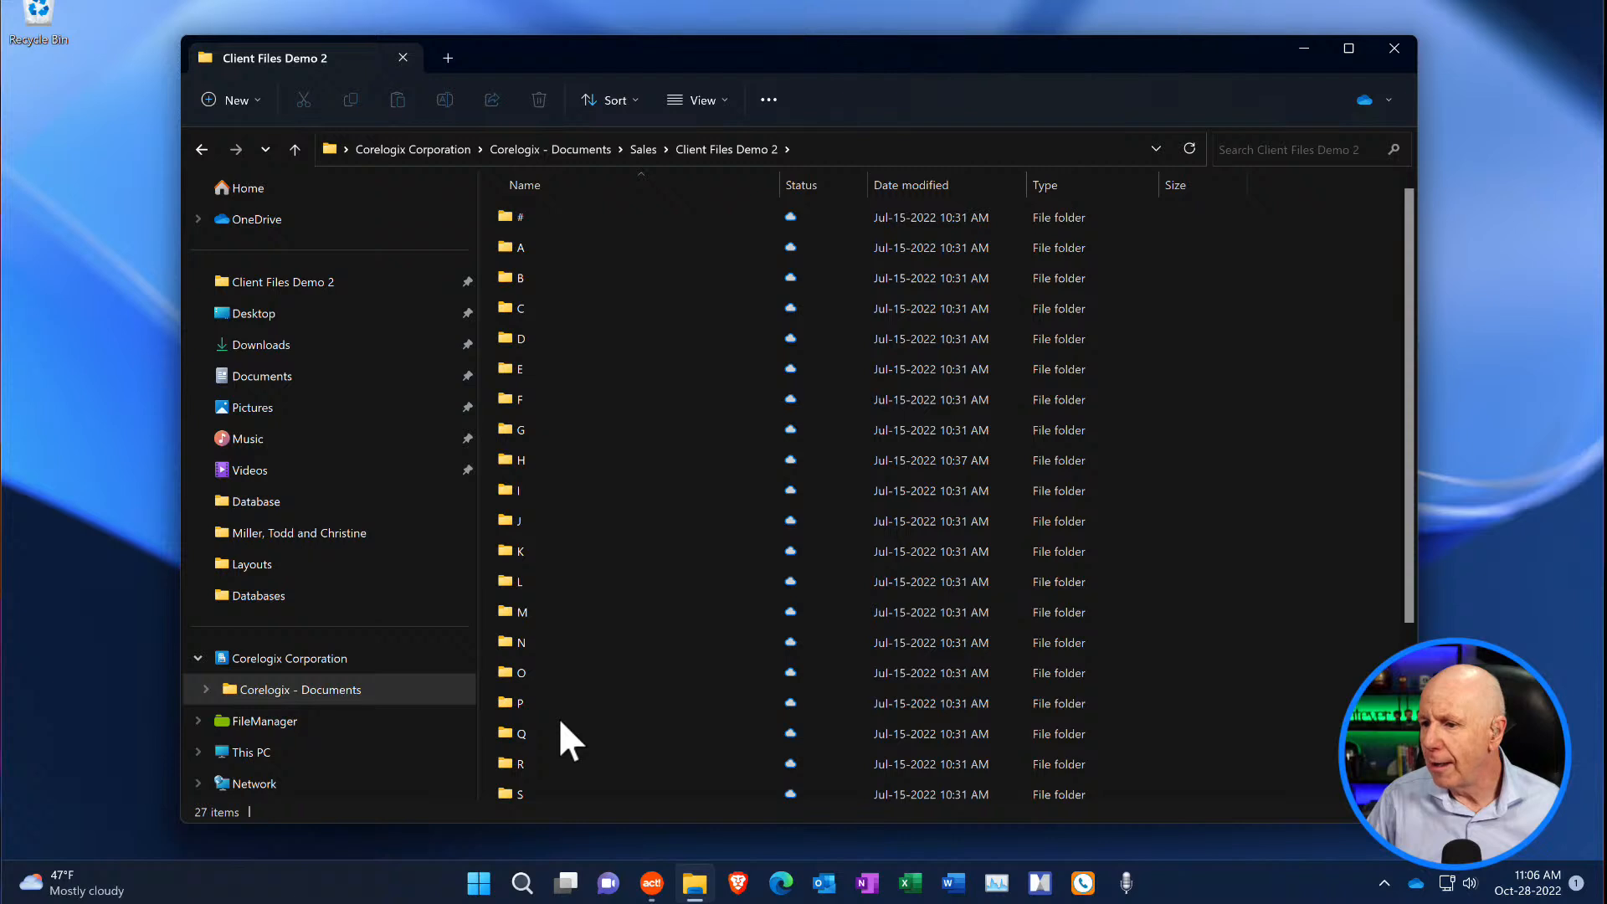
- Look through the alphabetical folders in Client Files Demo 2, including the client folders inside B
scroll(560, 700, down, 3)
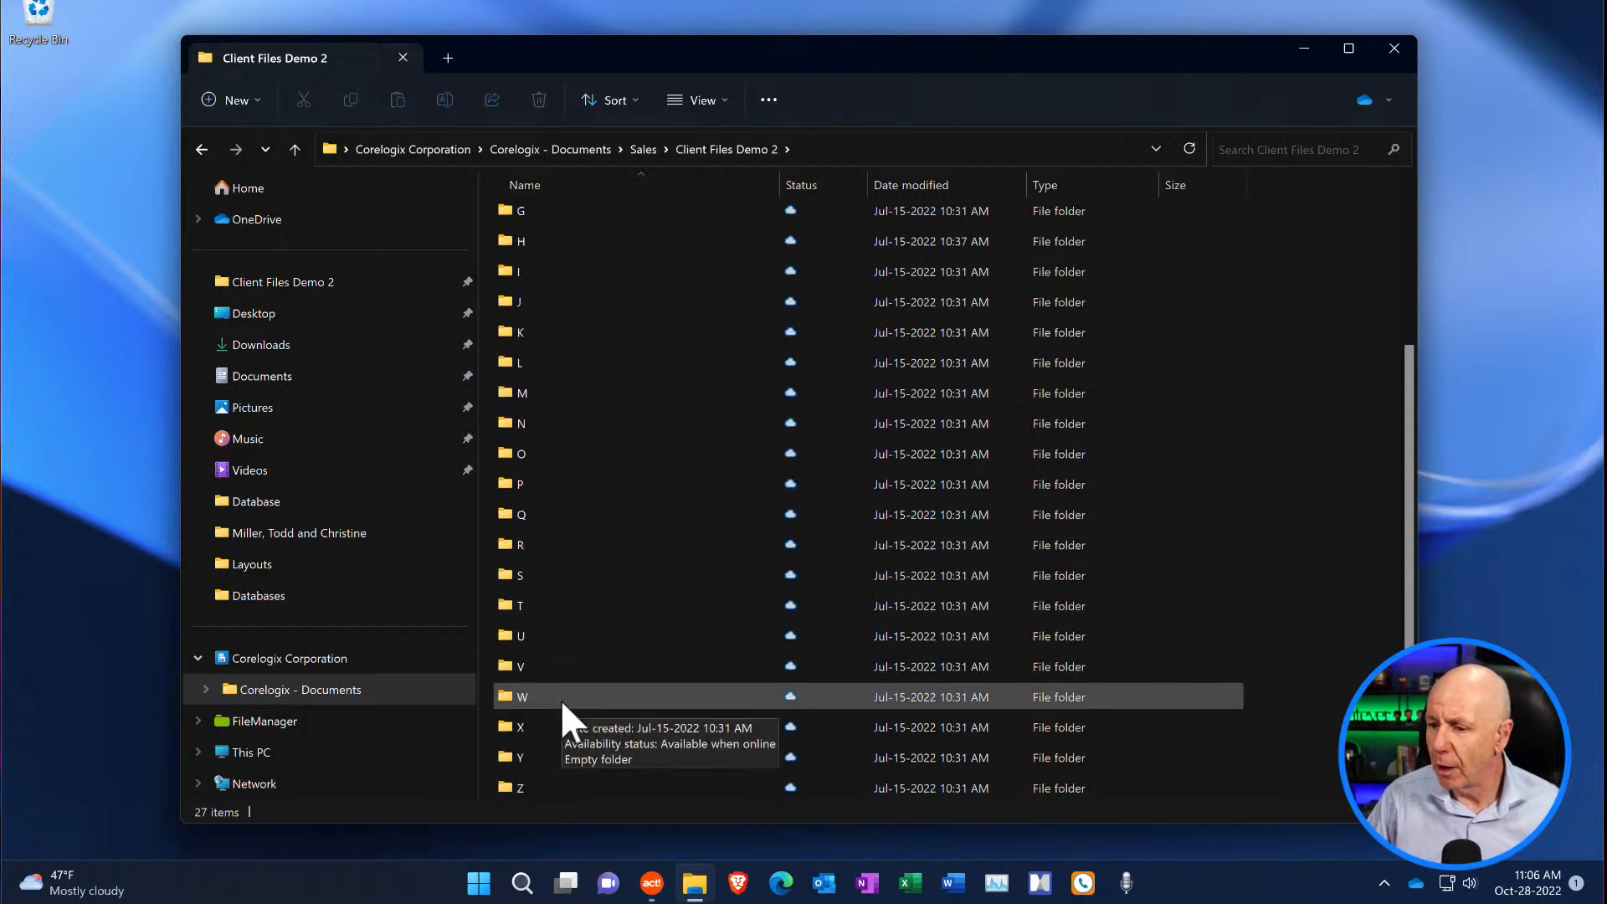
scroll(560, 700, up, 3)
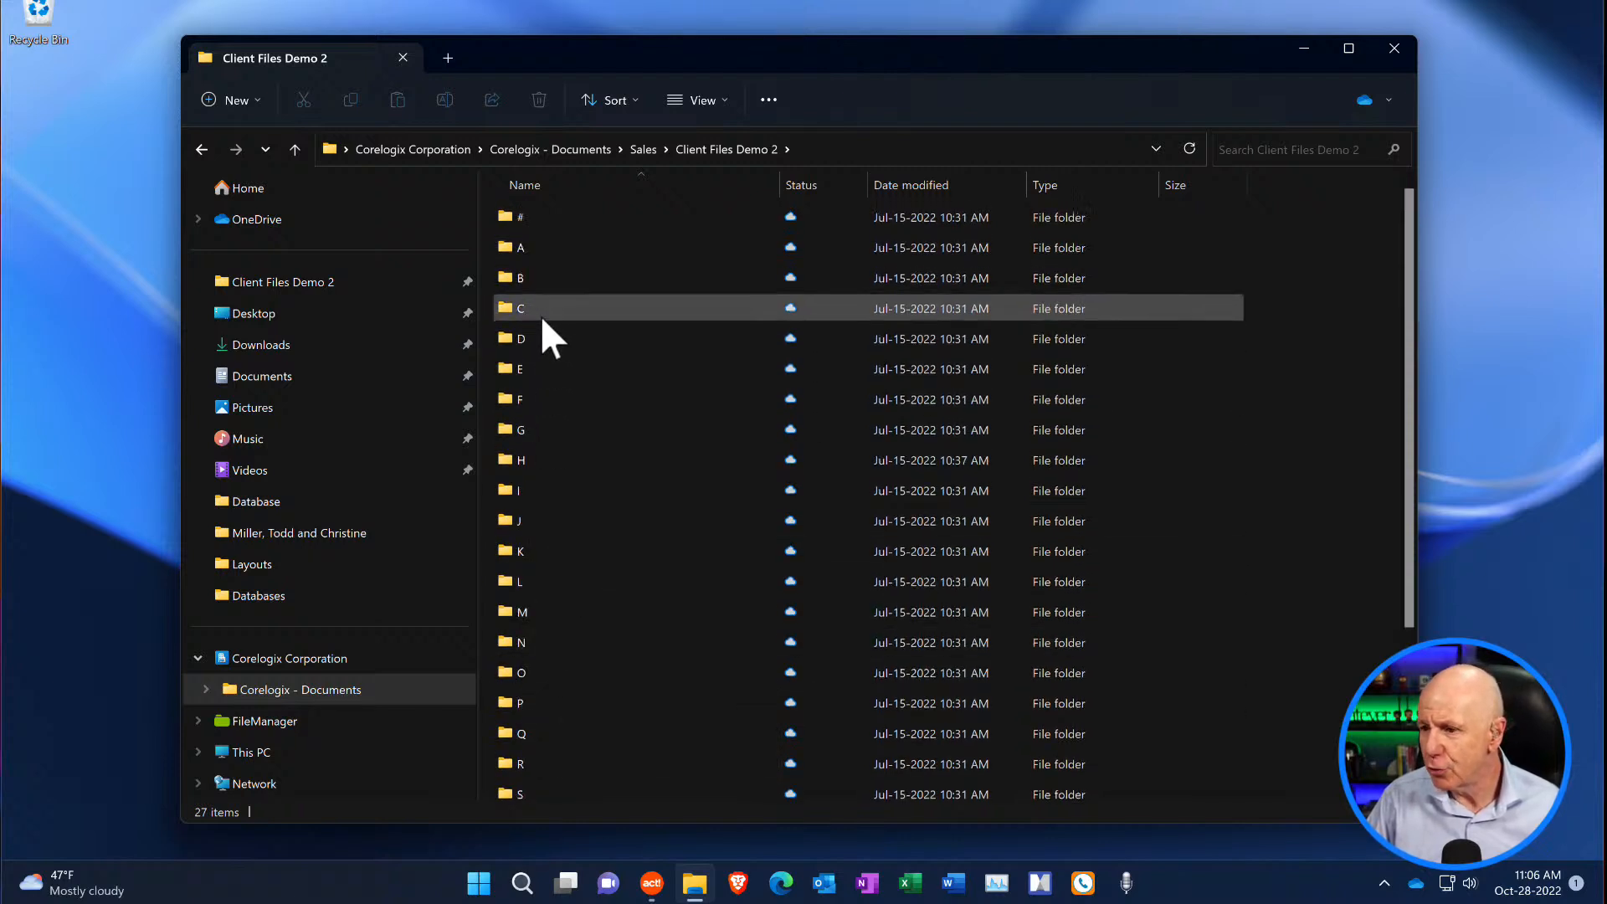
double_click(524, 283)
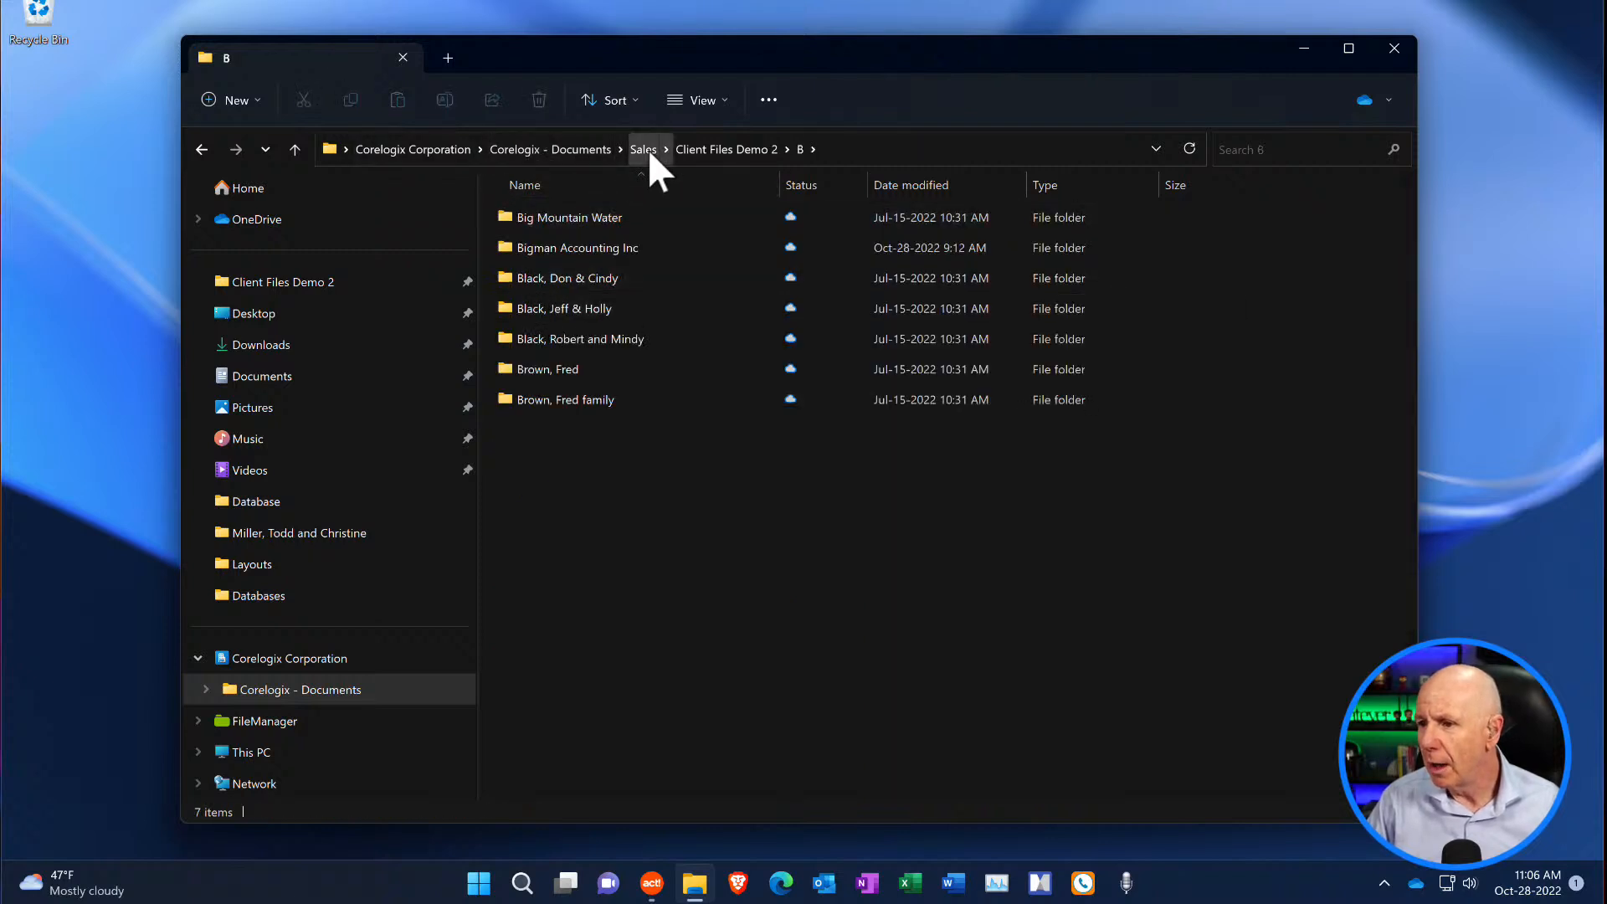
click(692, 151)
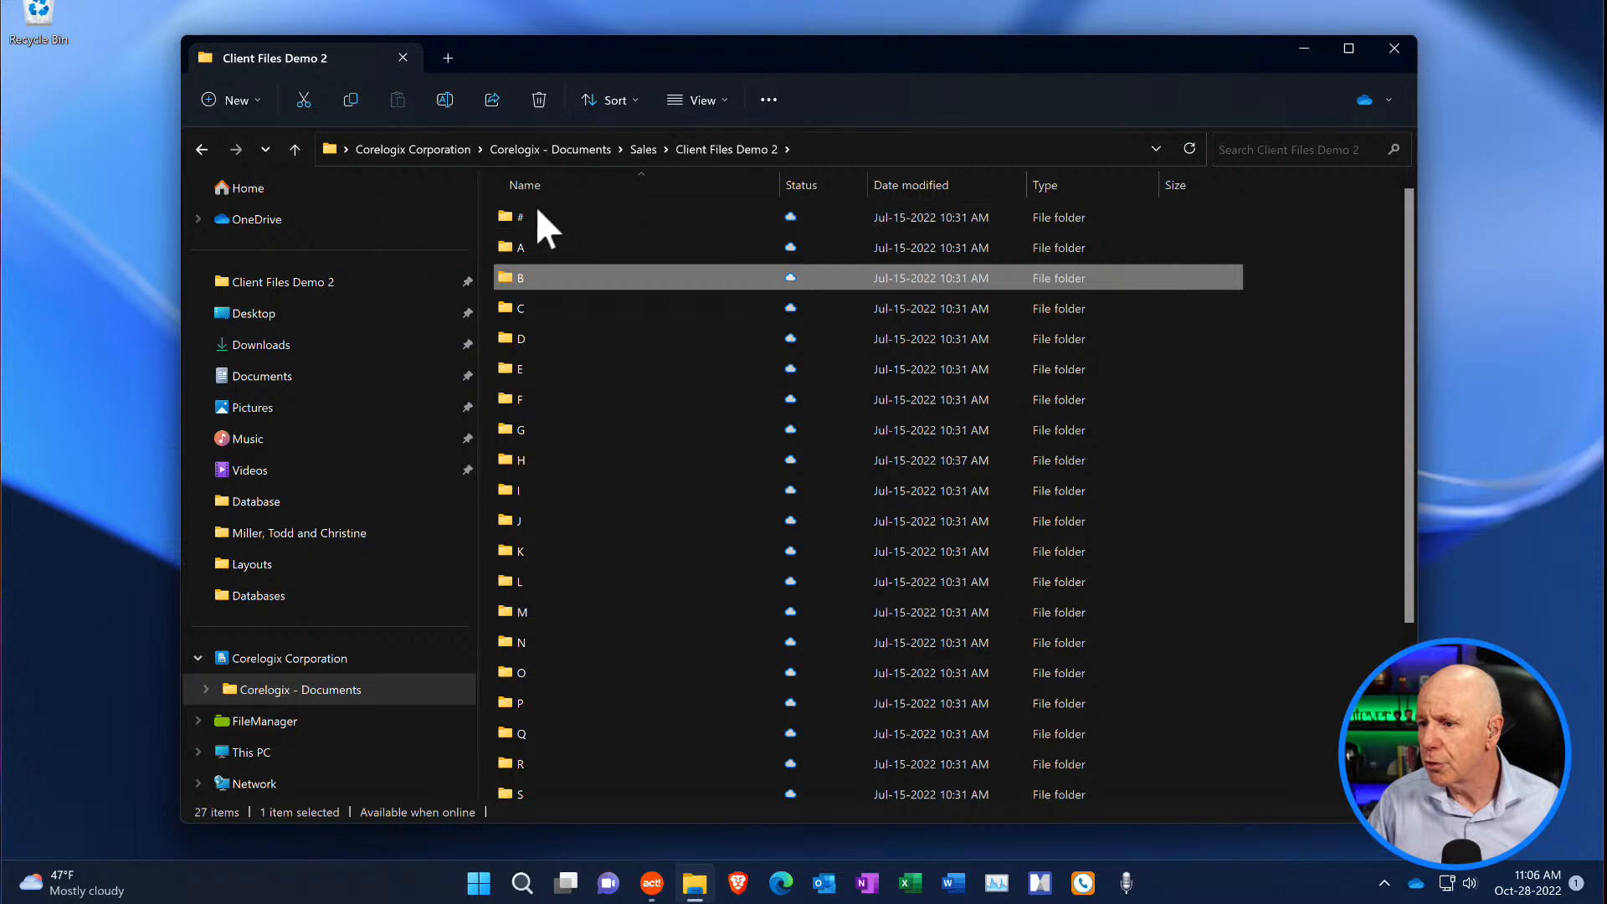
mouse_move(535, 214)
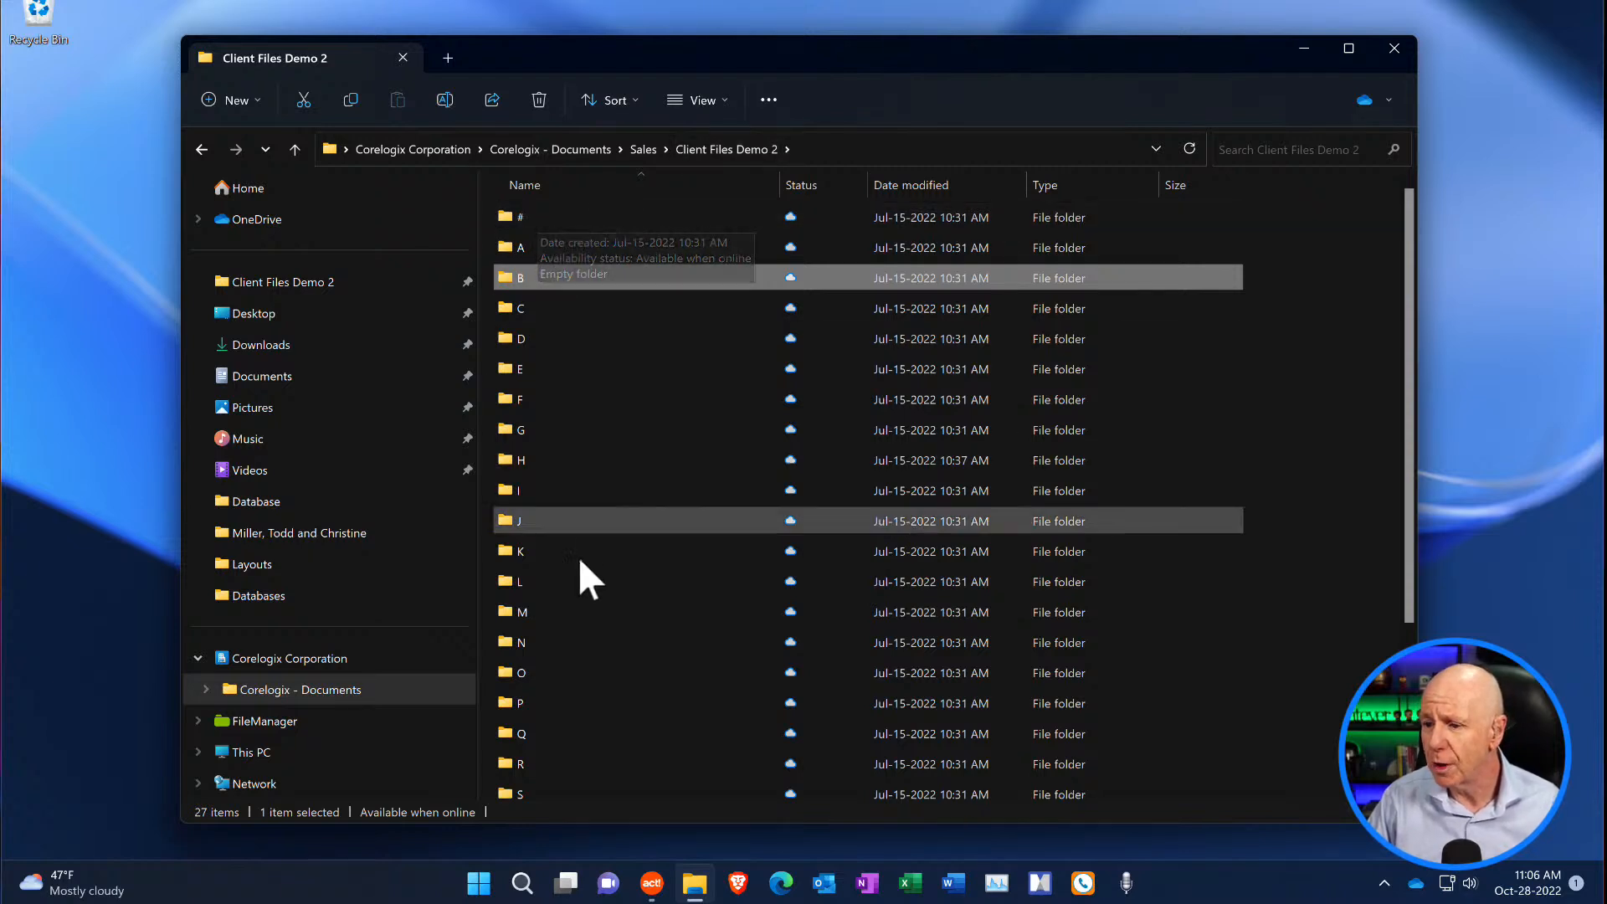
scroll(579, 575, down, 3)
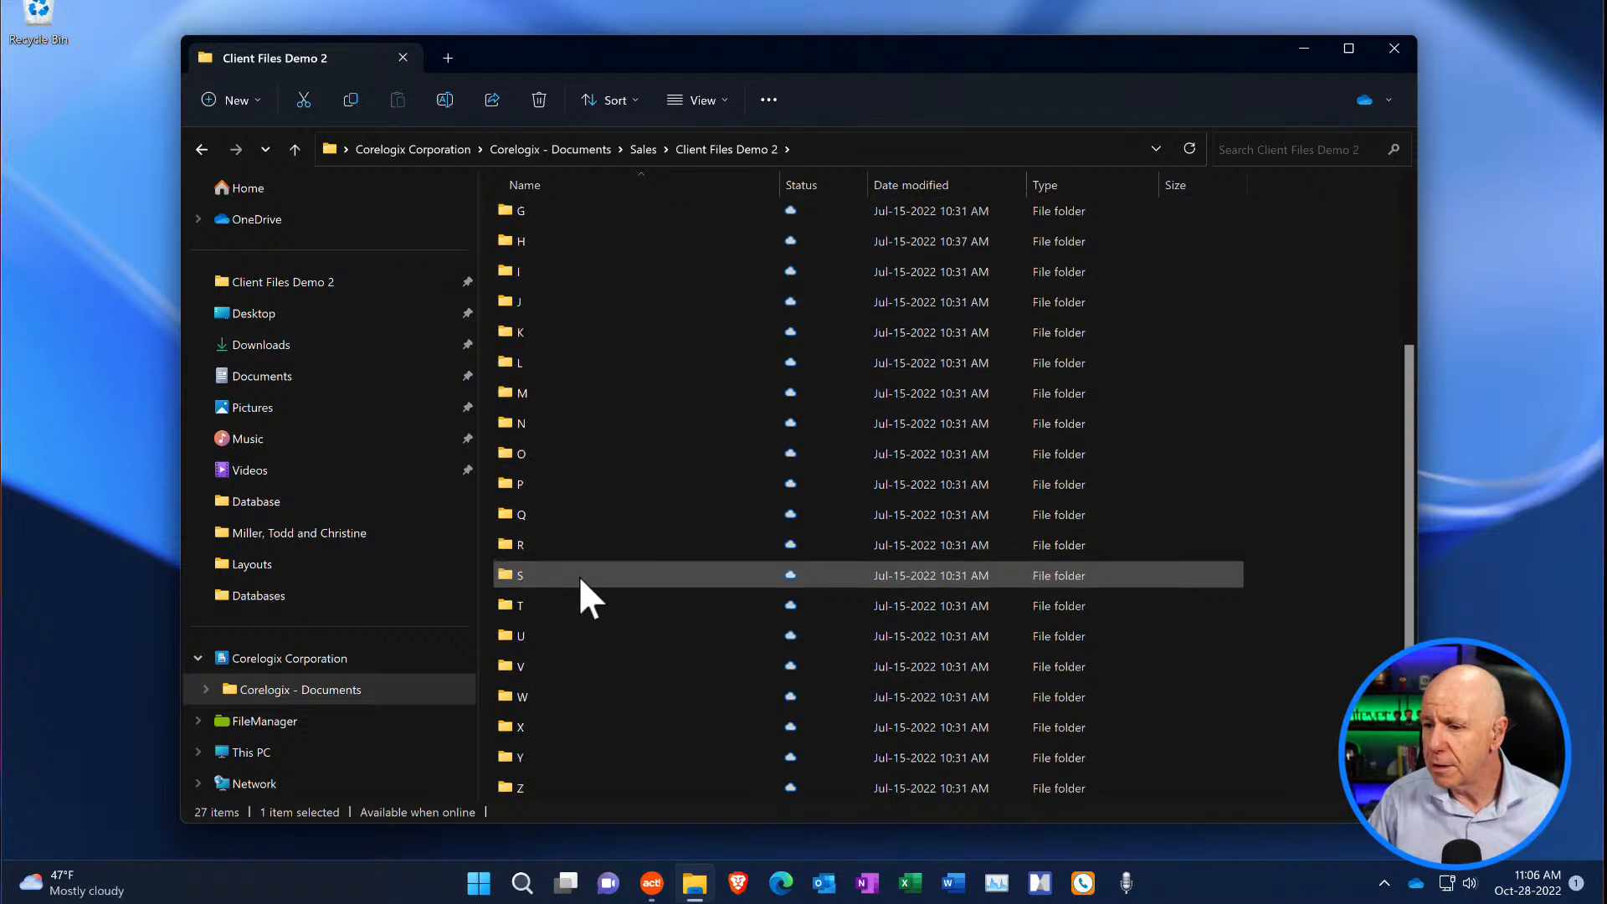
scroll(579, 575, up, 3)
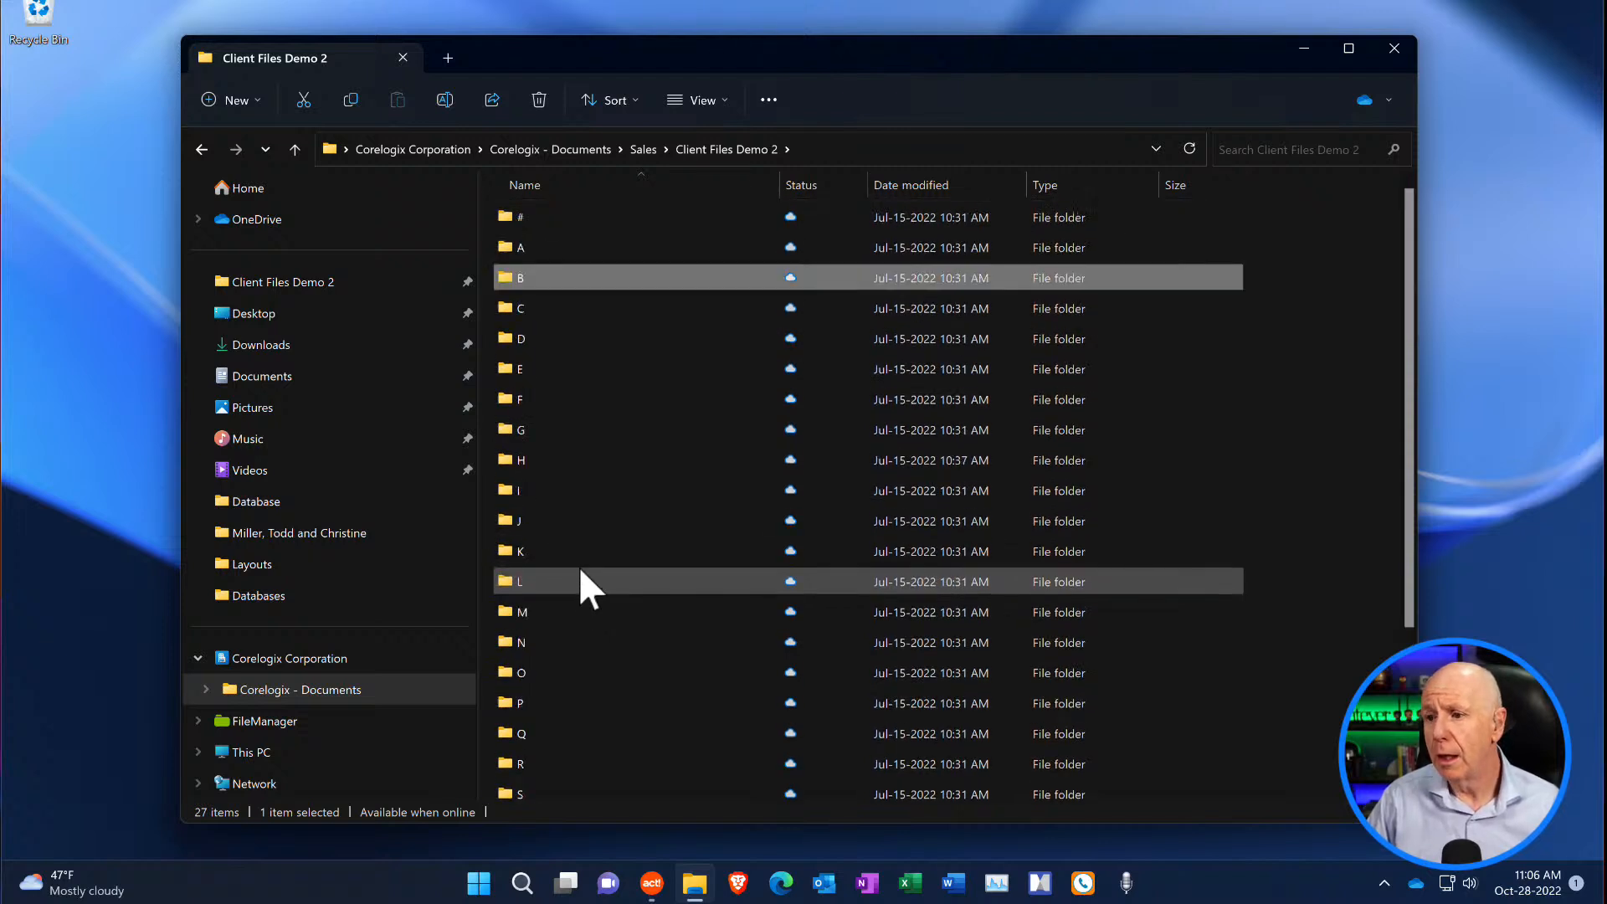
- Go back up through Sales to the top level of Corelogix - Documents and select the Operations folder
click(645, 148)
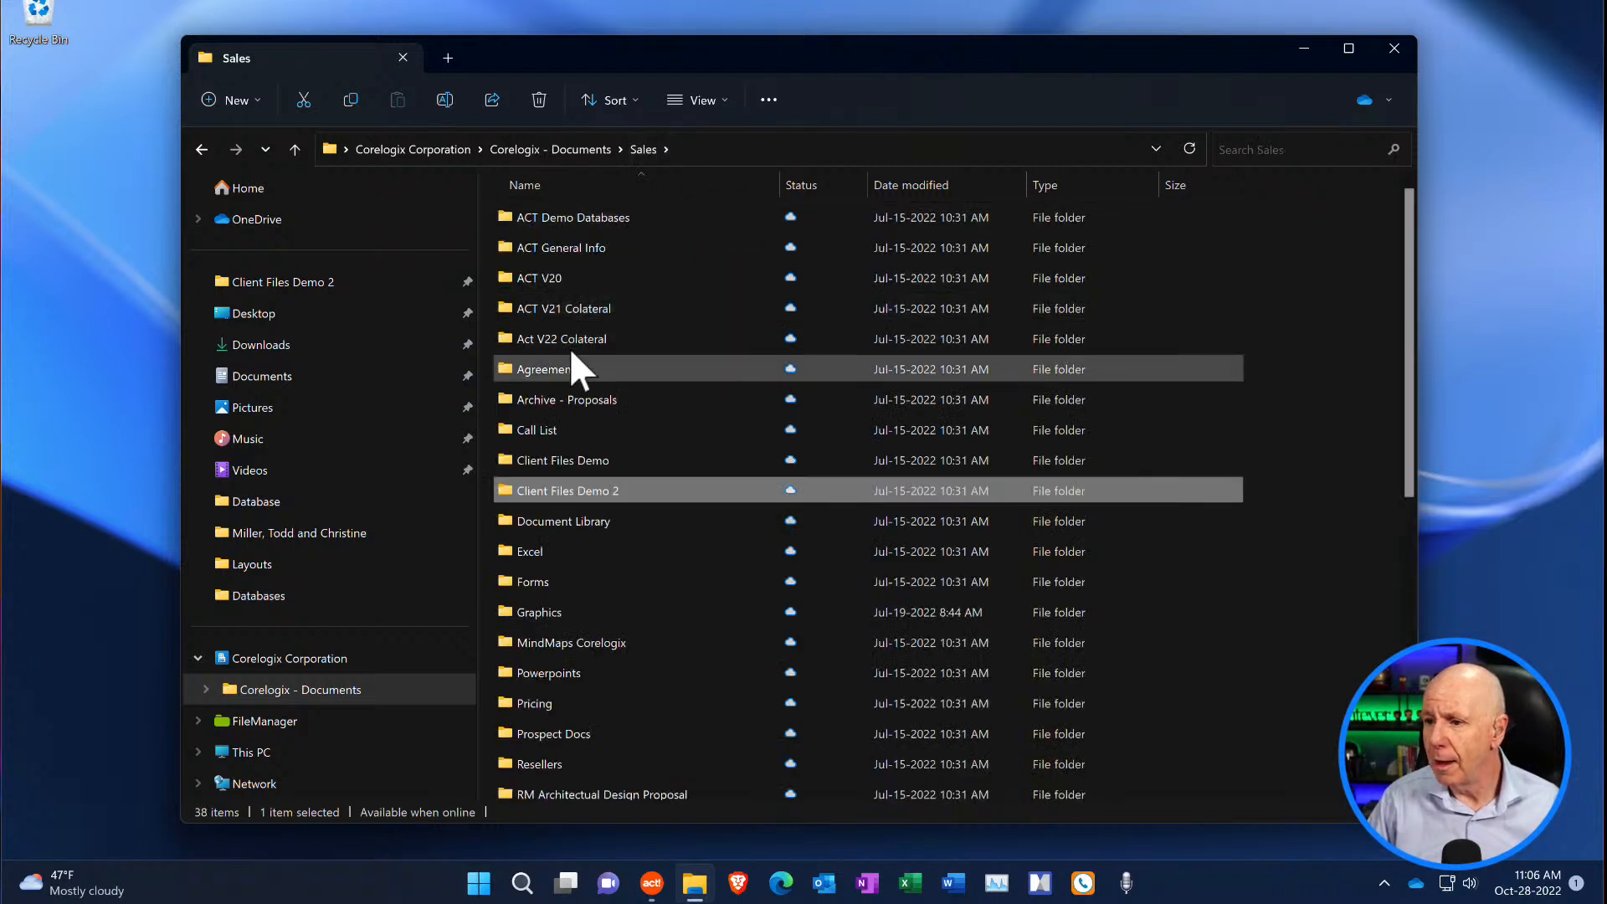
click(540, 151)
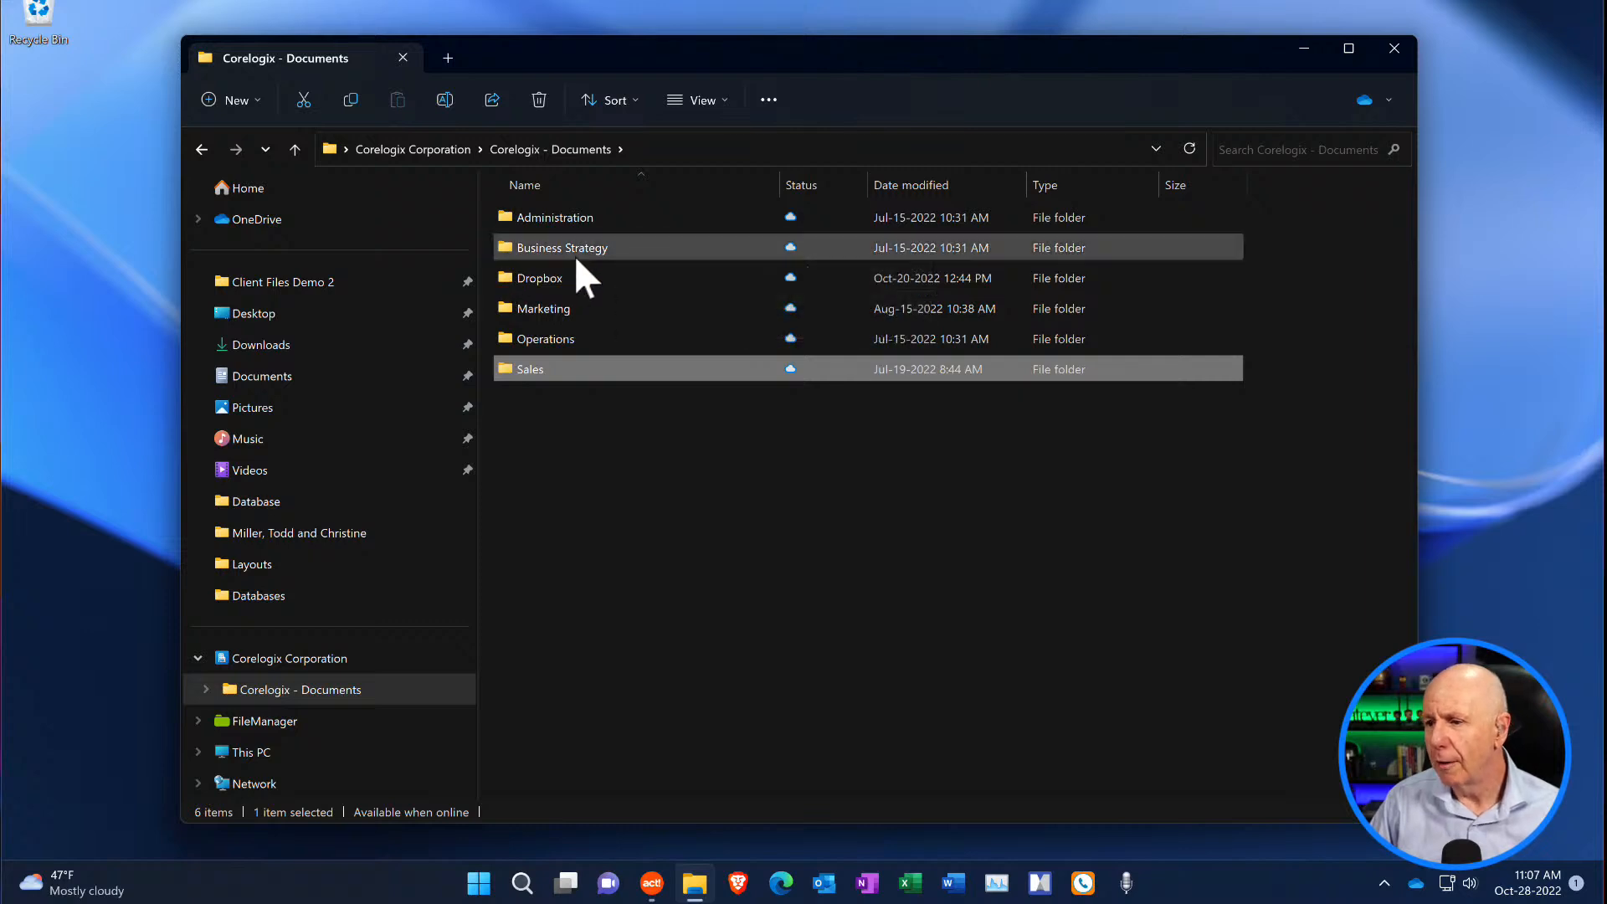
mouse_move(576, 256)
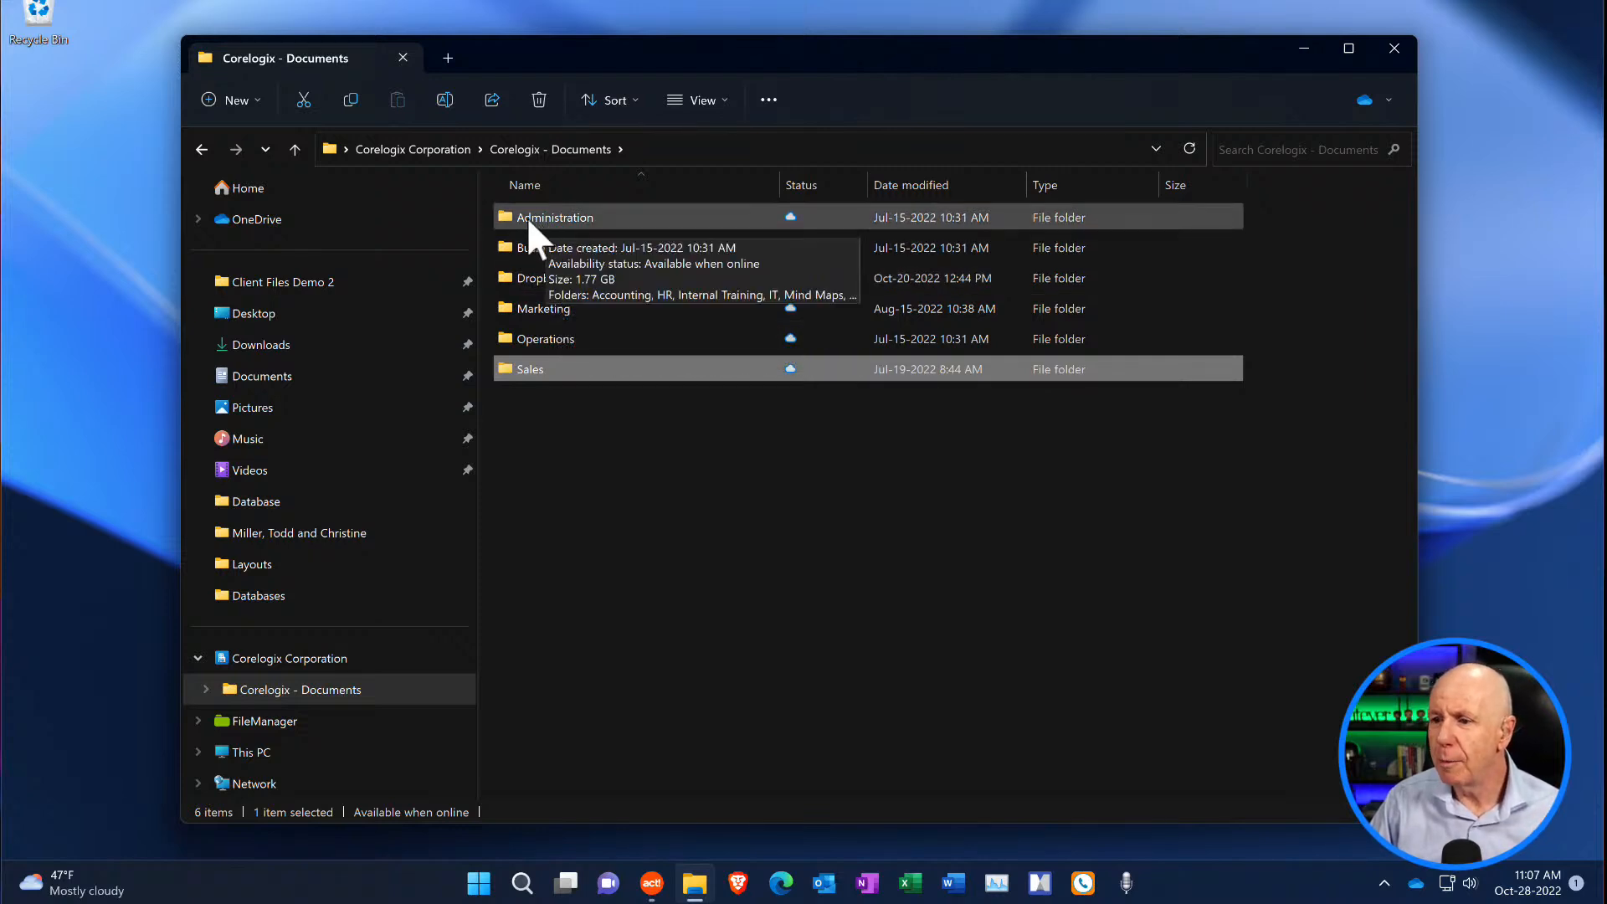
click(561, 339)
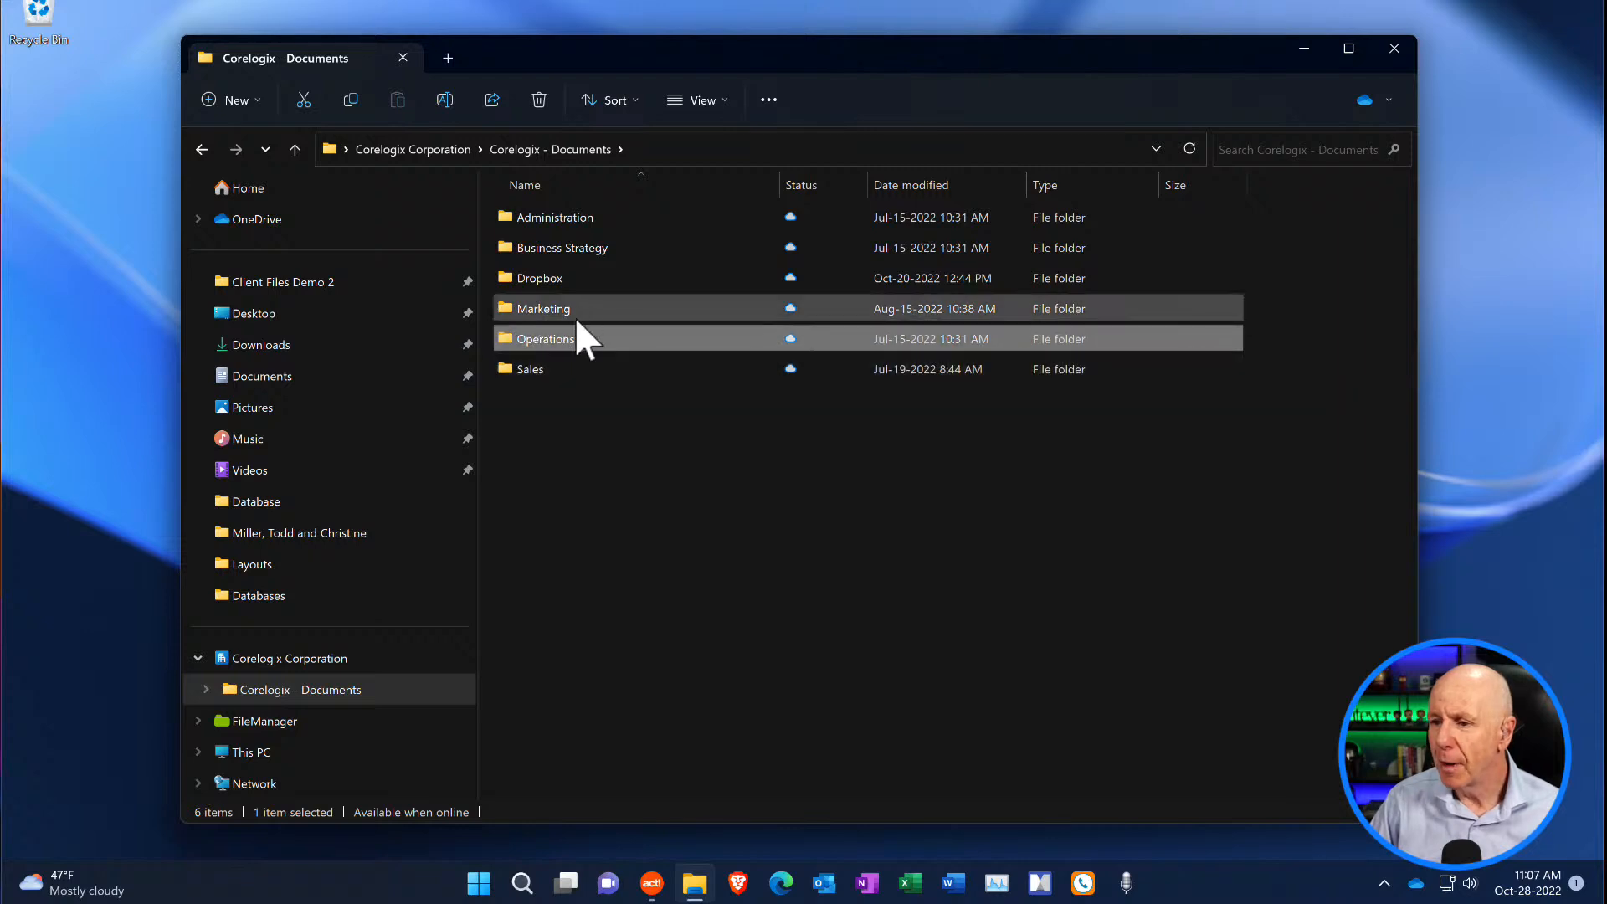
- View the subfolders of Marketing, Operations, Sales and Administration one by one, returning to Corelogix - Documents after each
mouse_move(574, 319)
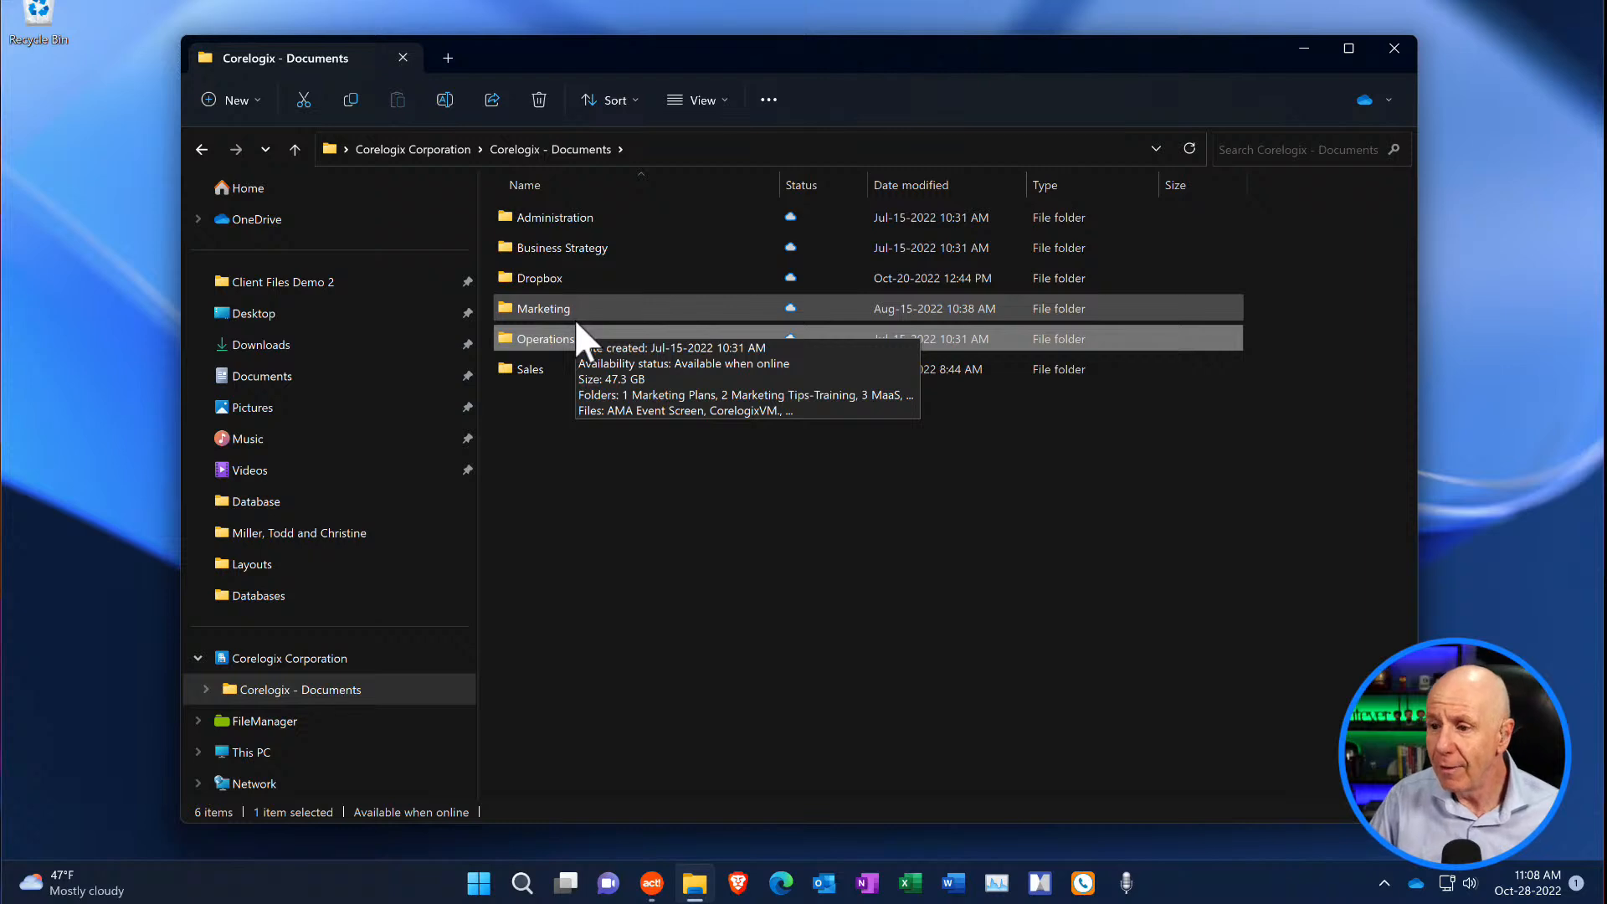
double_click(572, 312)
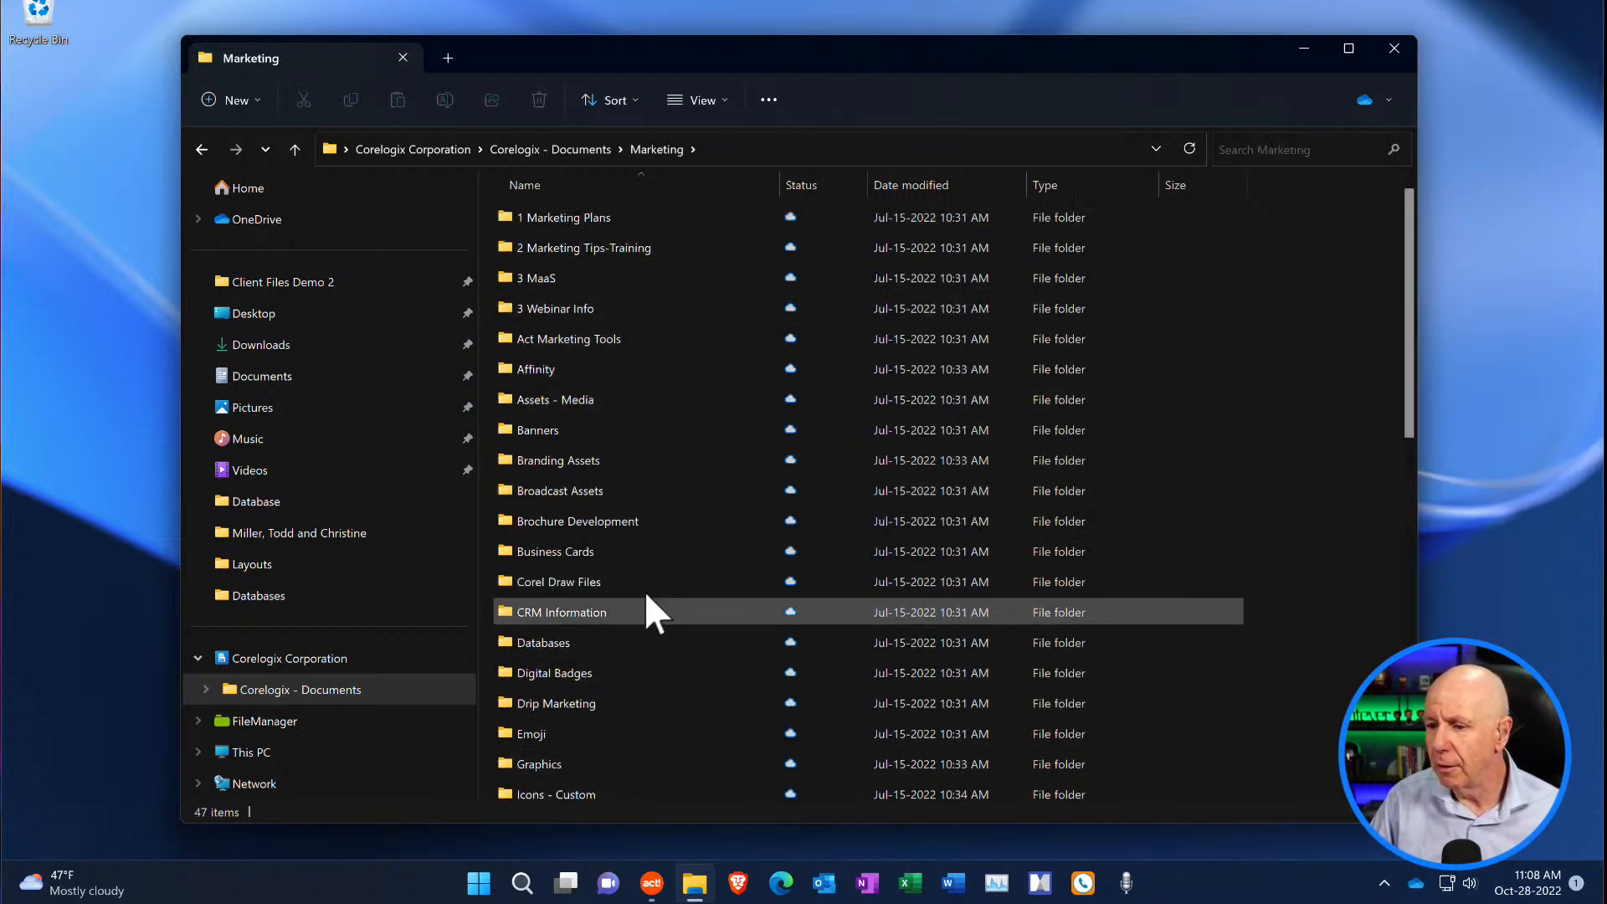
click(577, 152)
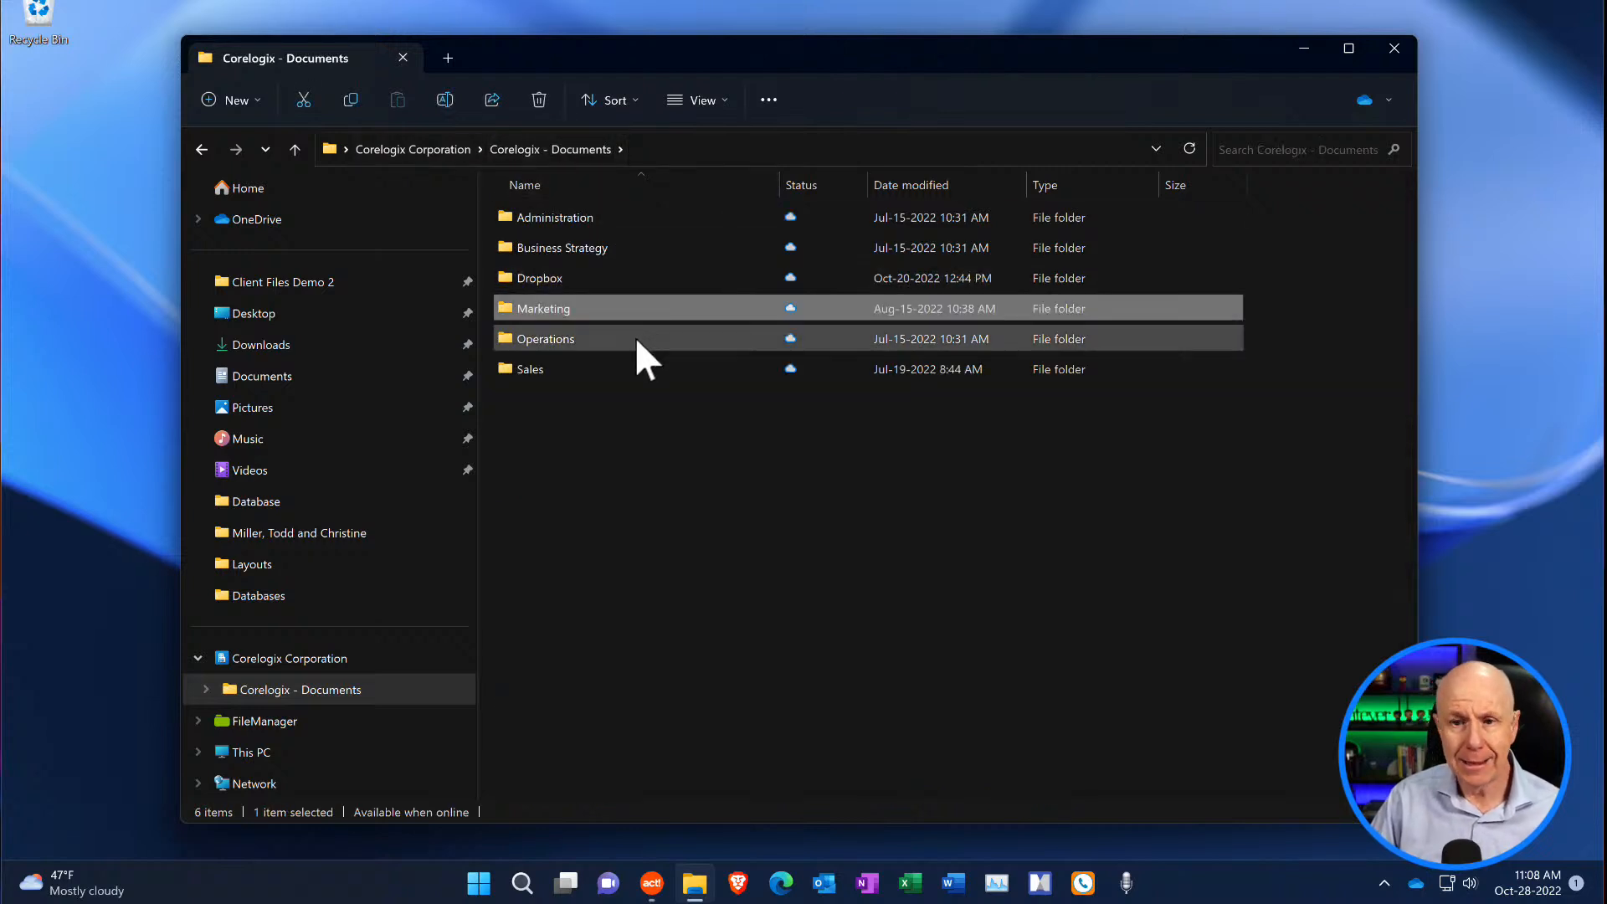
double_click(539, 339)
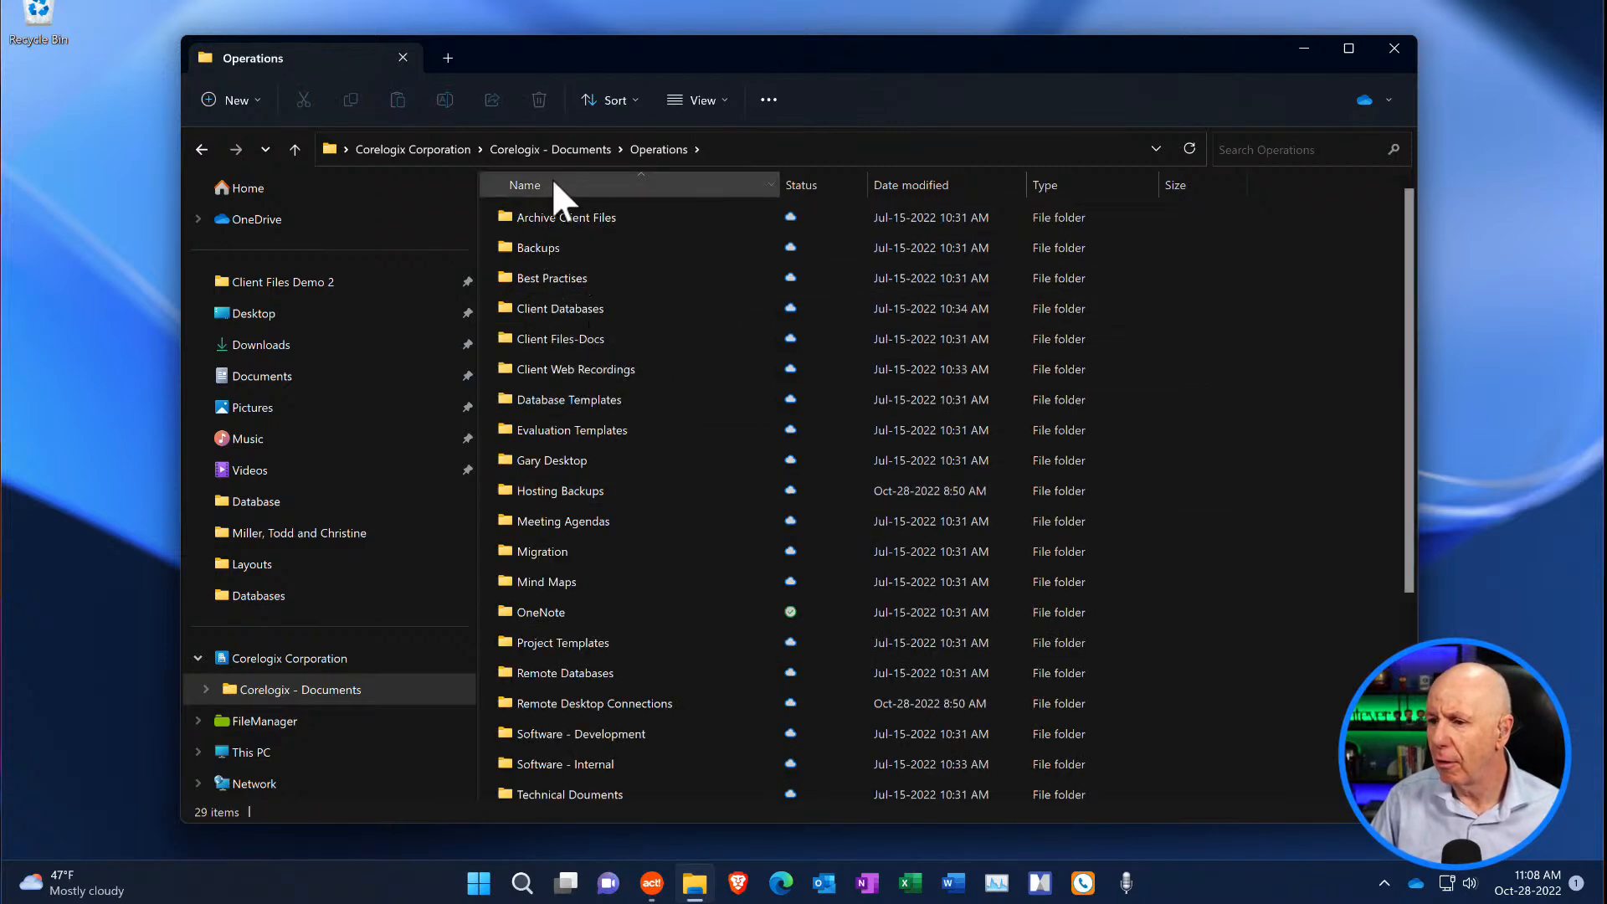
click(571, 149)
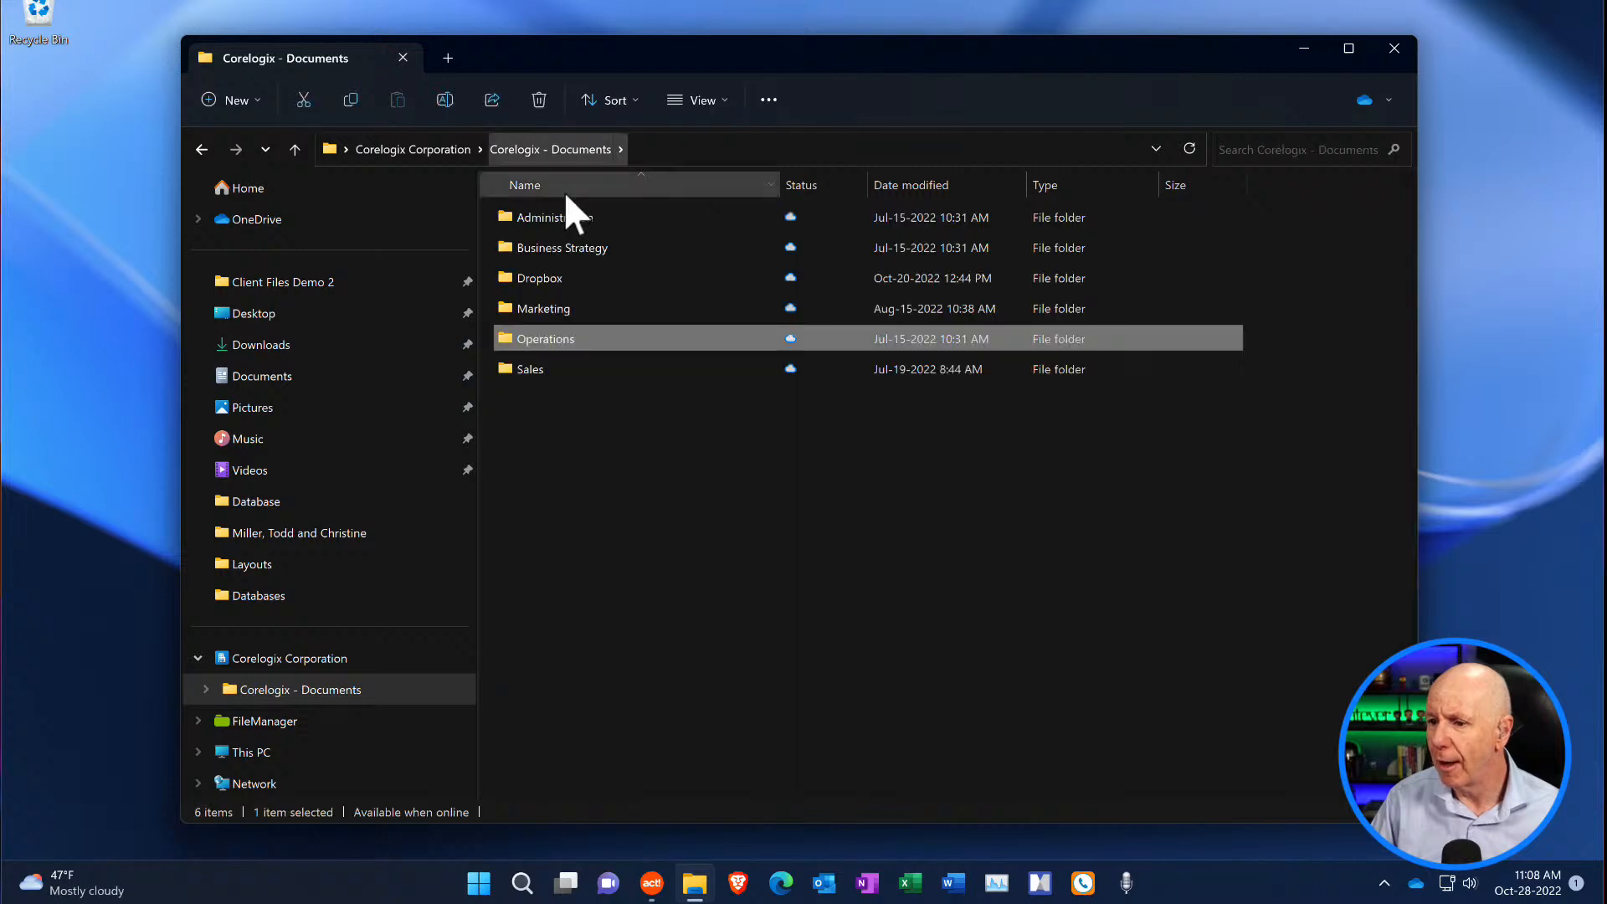
double_click(554, 368)
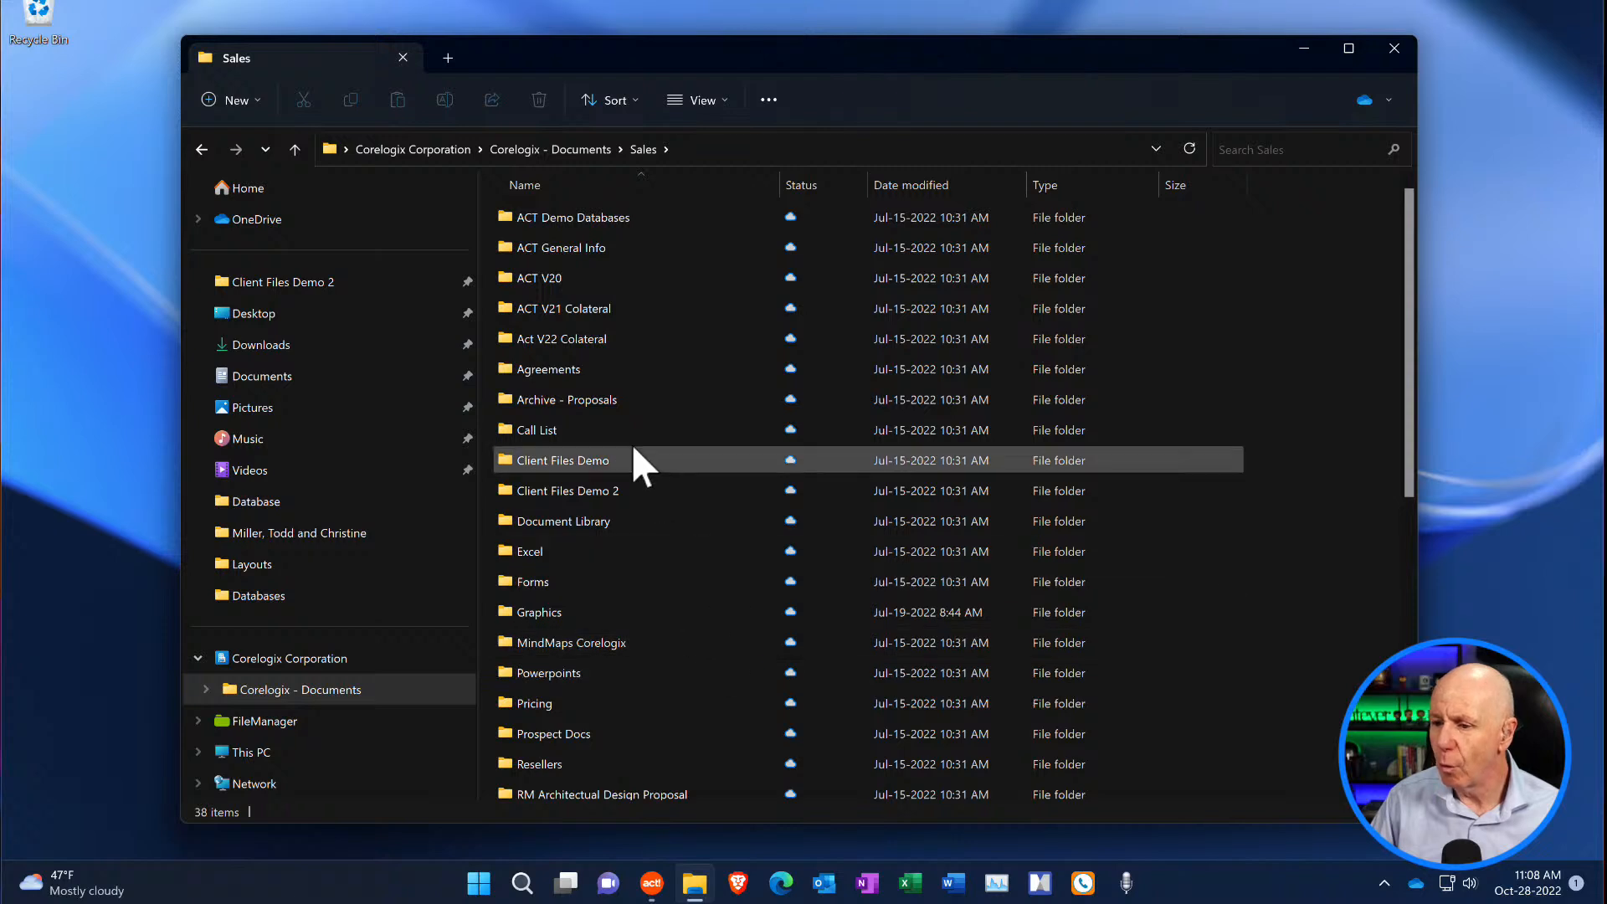
click(561, 151)
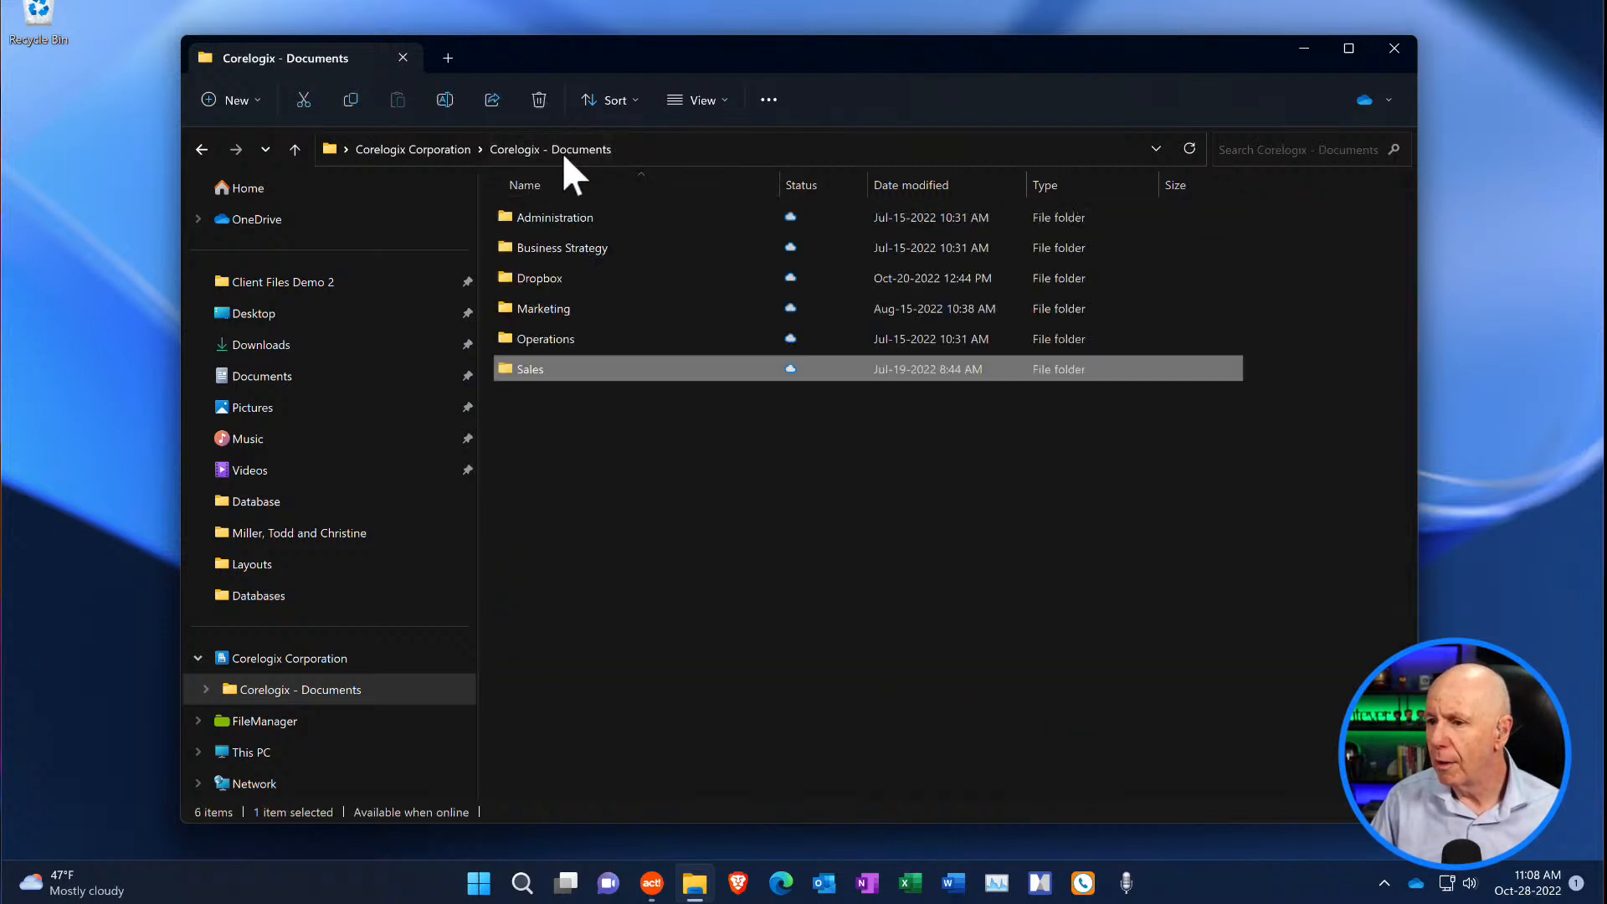
double_click(557, 220)
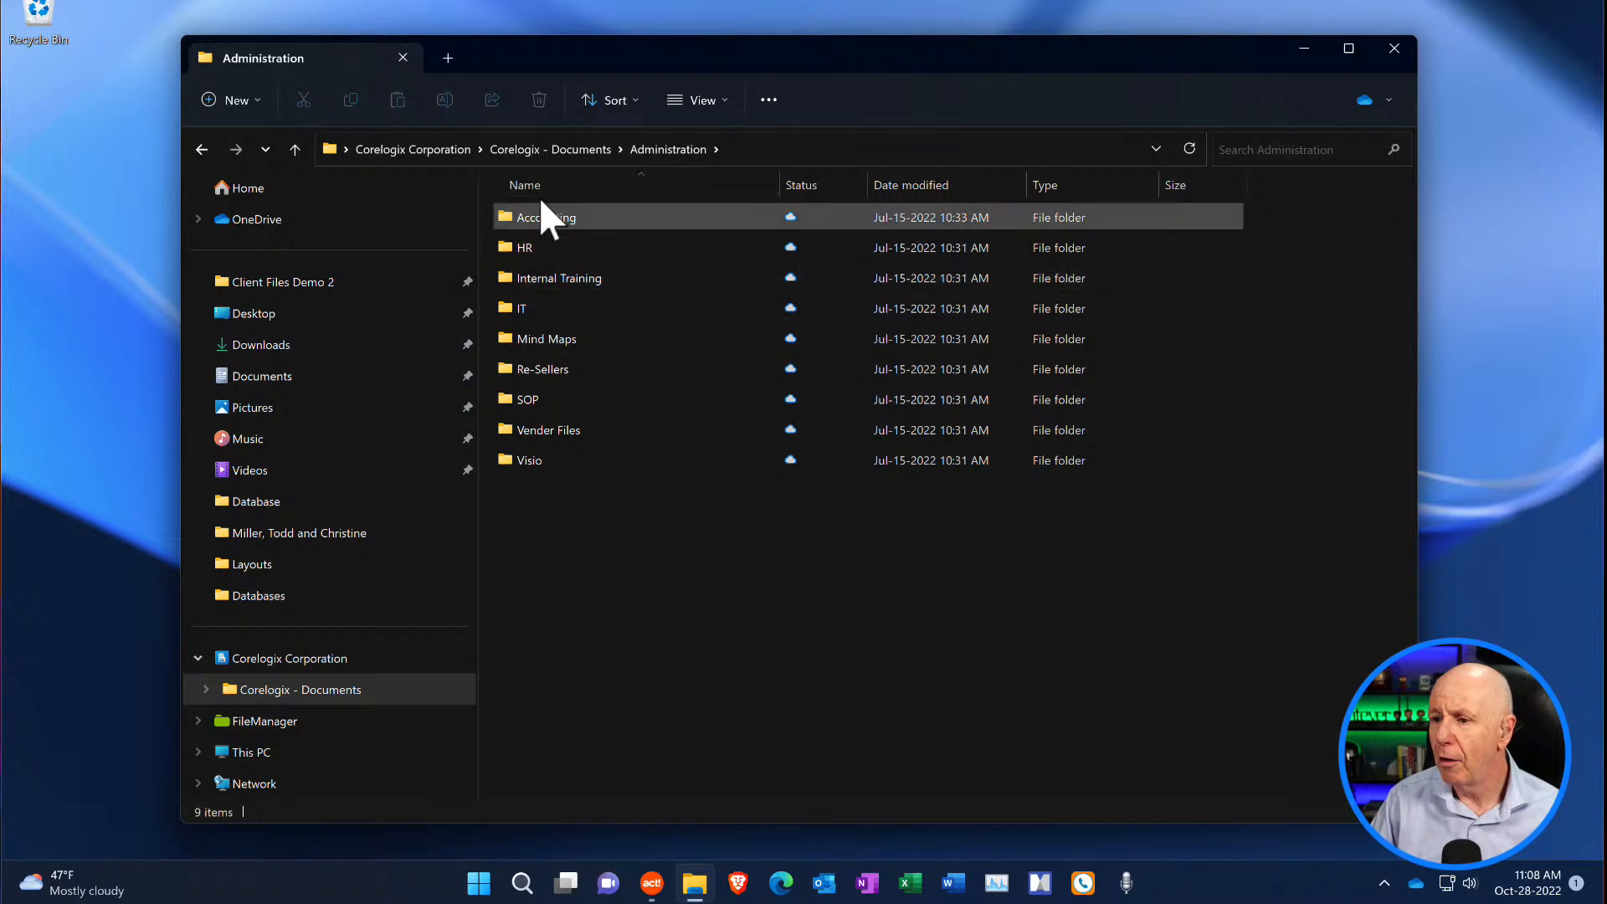
click(522, 149)
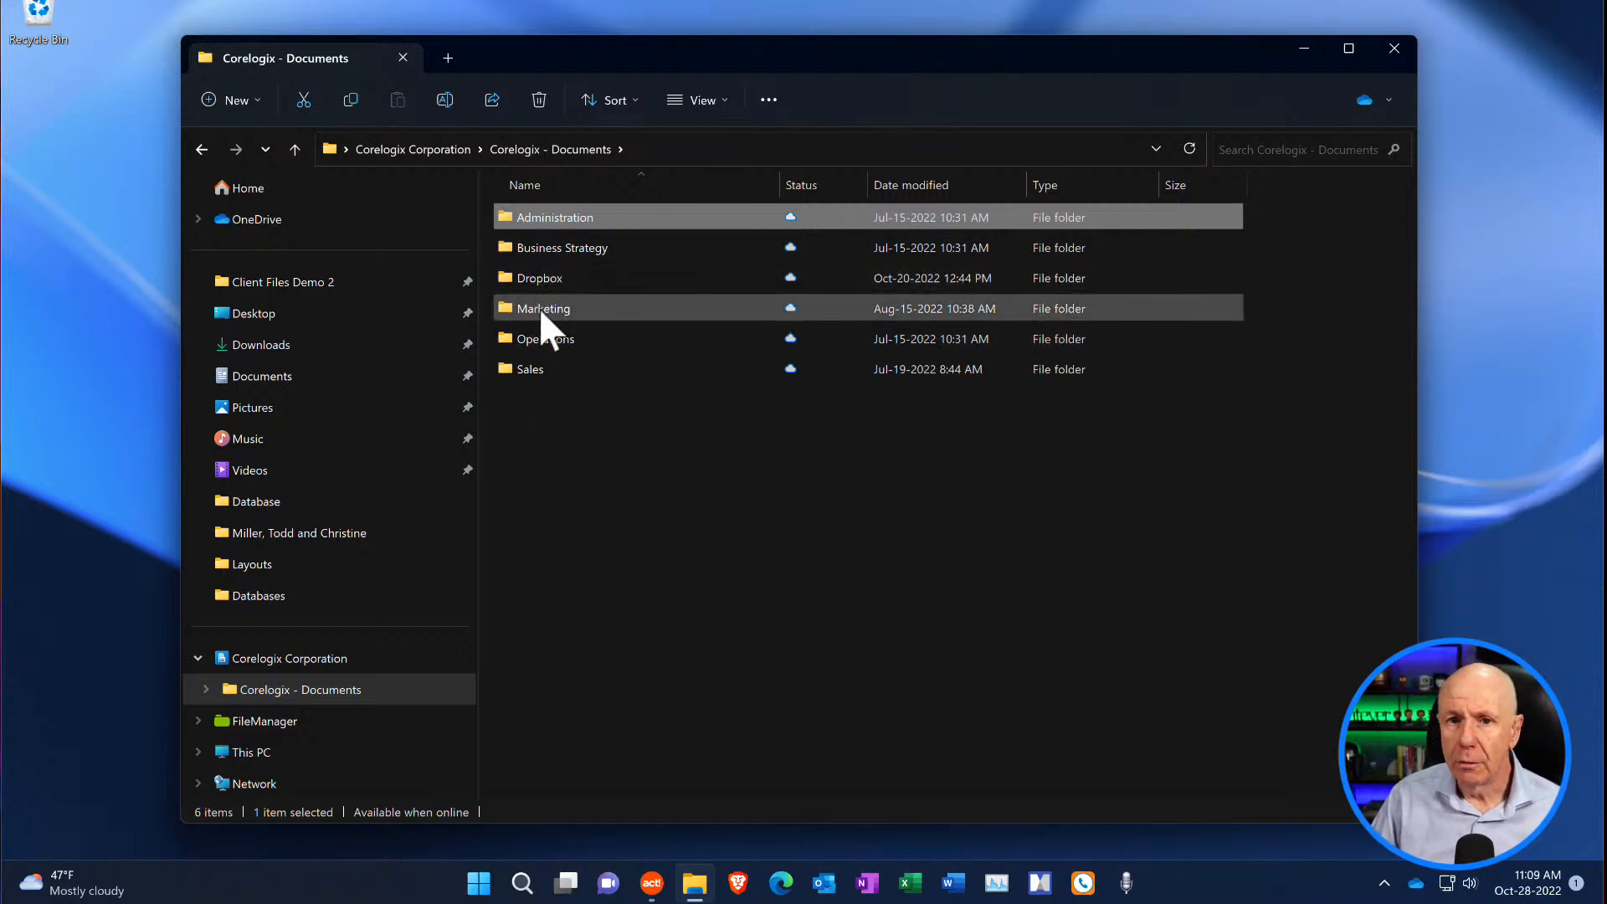
- Pin the Marketing folder to Quick access directly below Client Files Demo 2
mouse_move(541, 314)
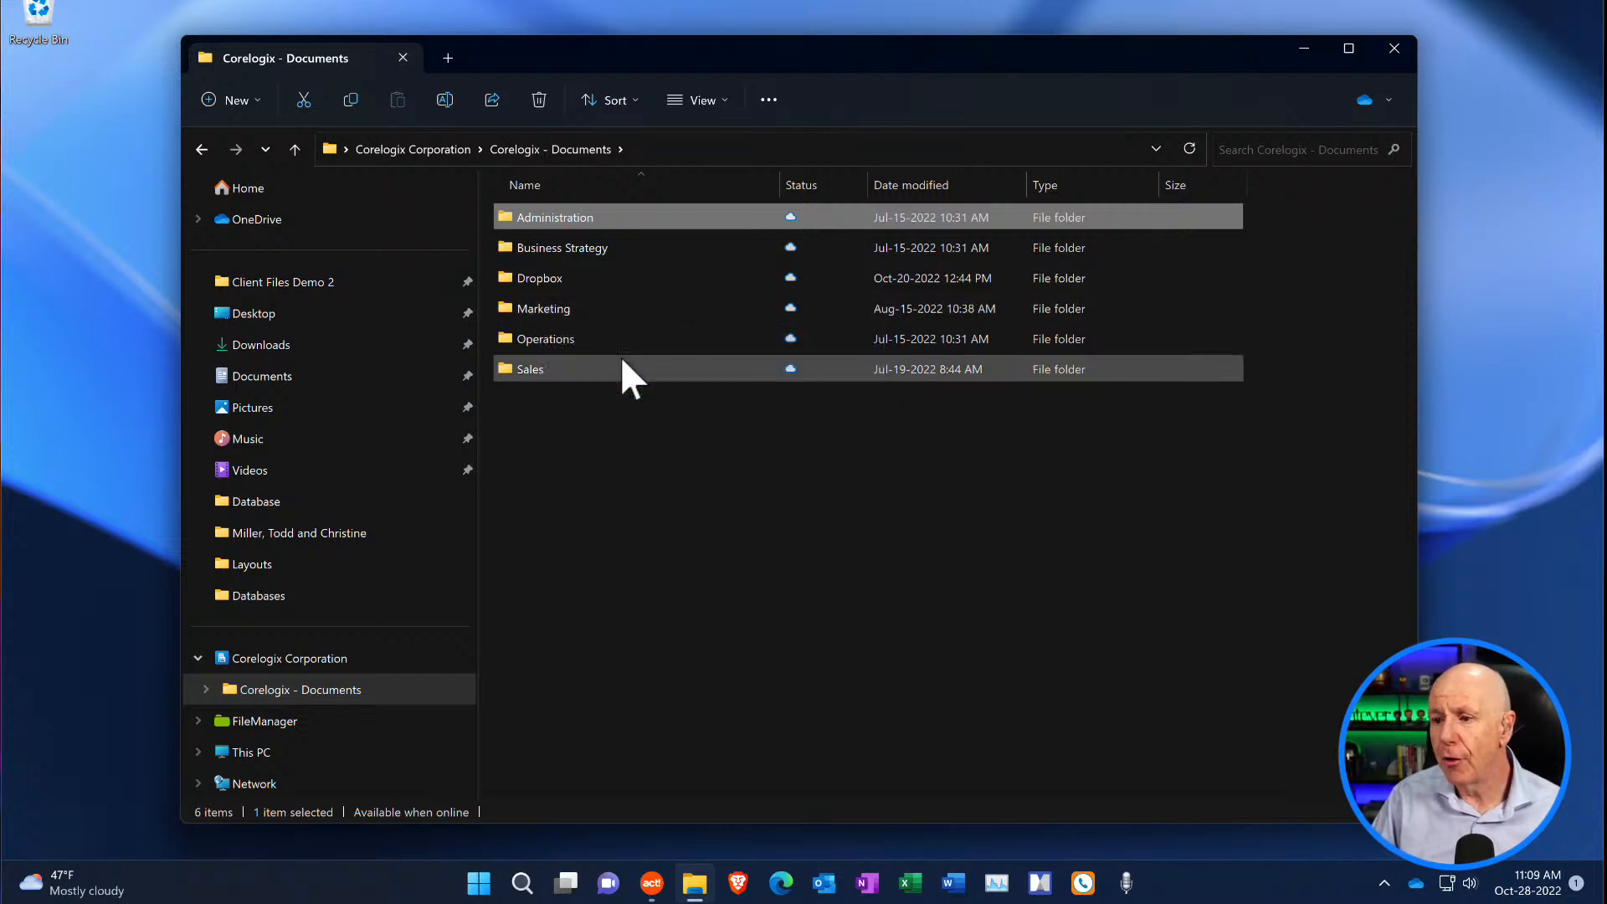
mouse_move(621, 359)
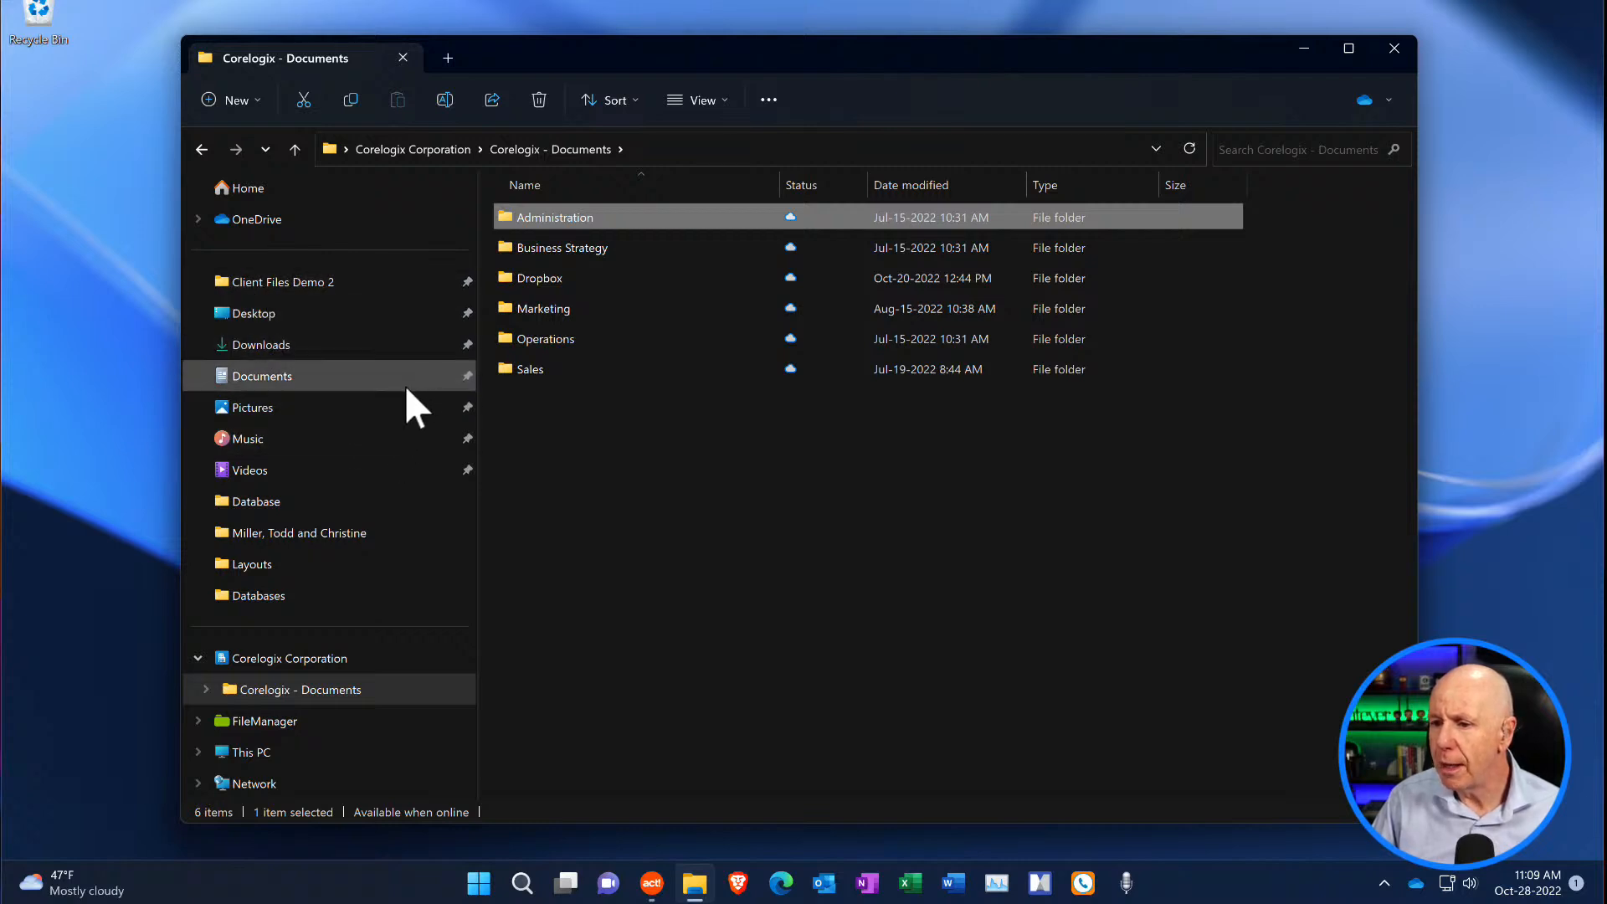
click(548, 309)
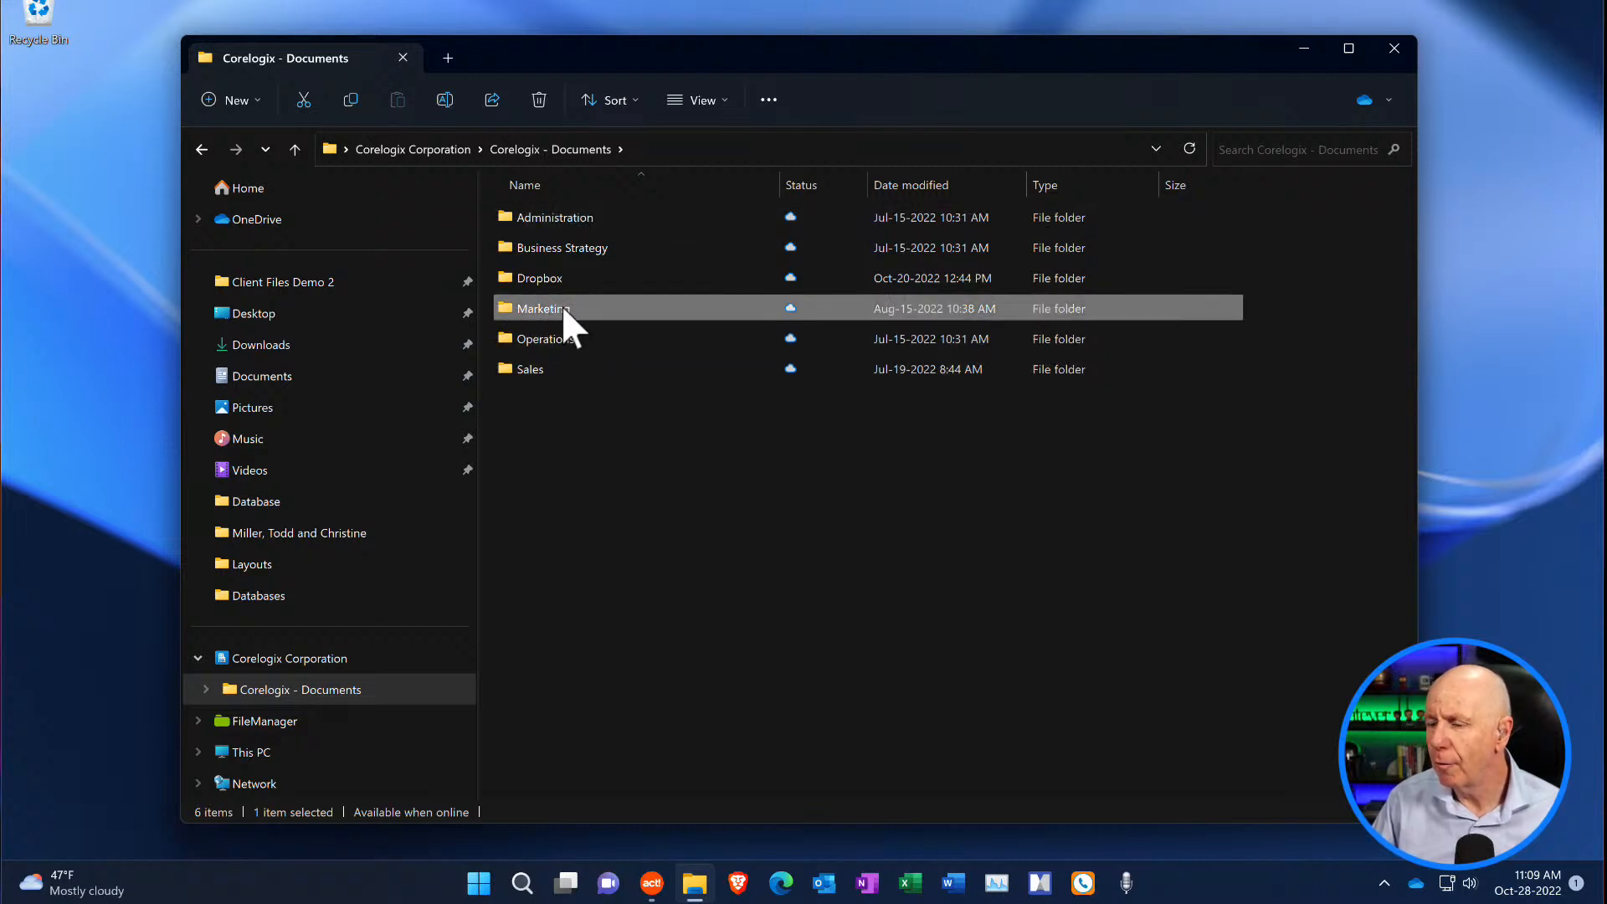
drag(561, 305, 415, 325)
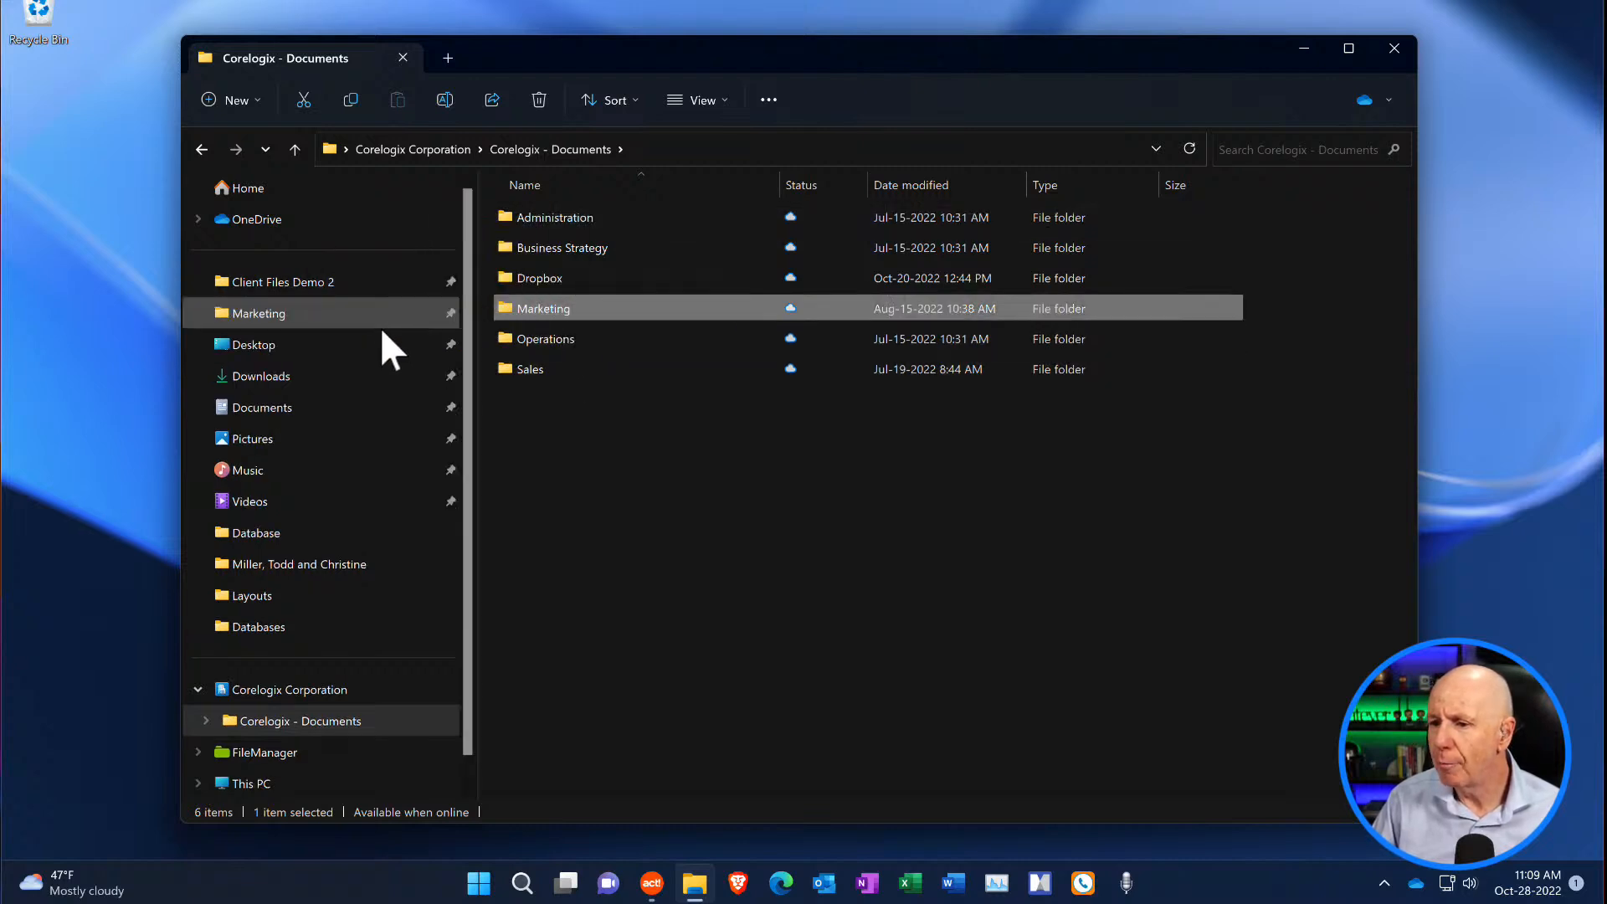
- Try the pinned shortcuts by opening Marketing, Client Files Demo 2 and Marketing again from Quick access
click(443, 317)
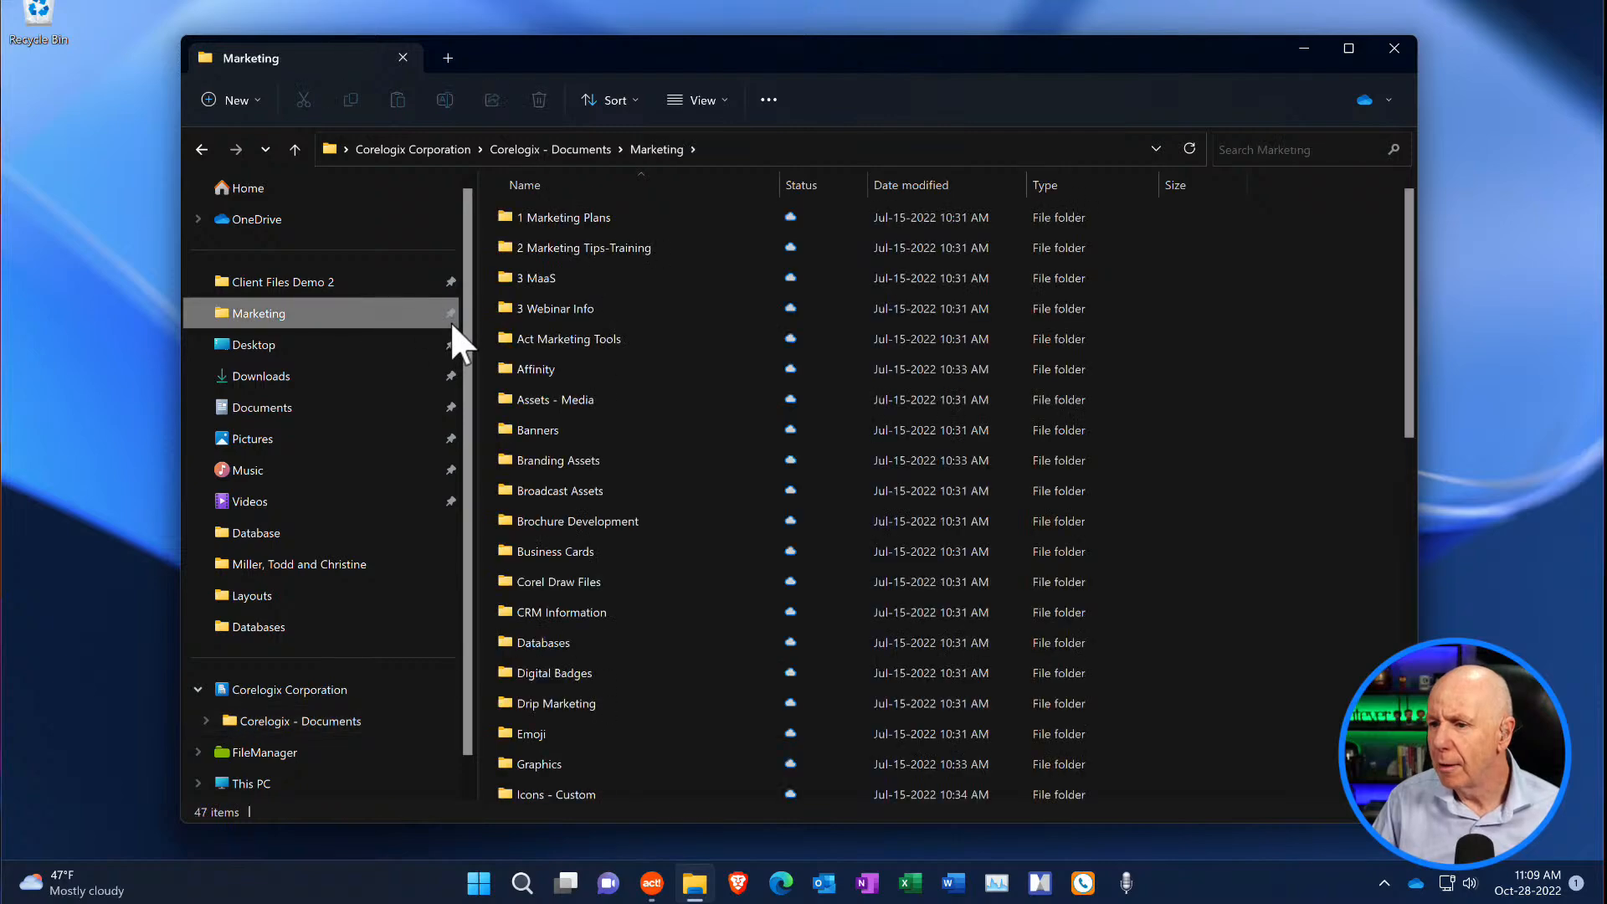
click(340, 284)
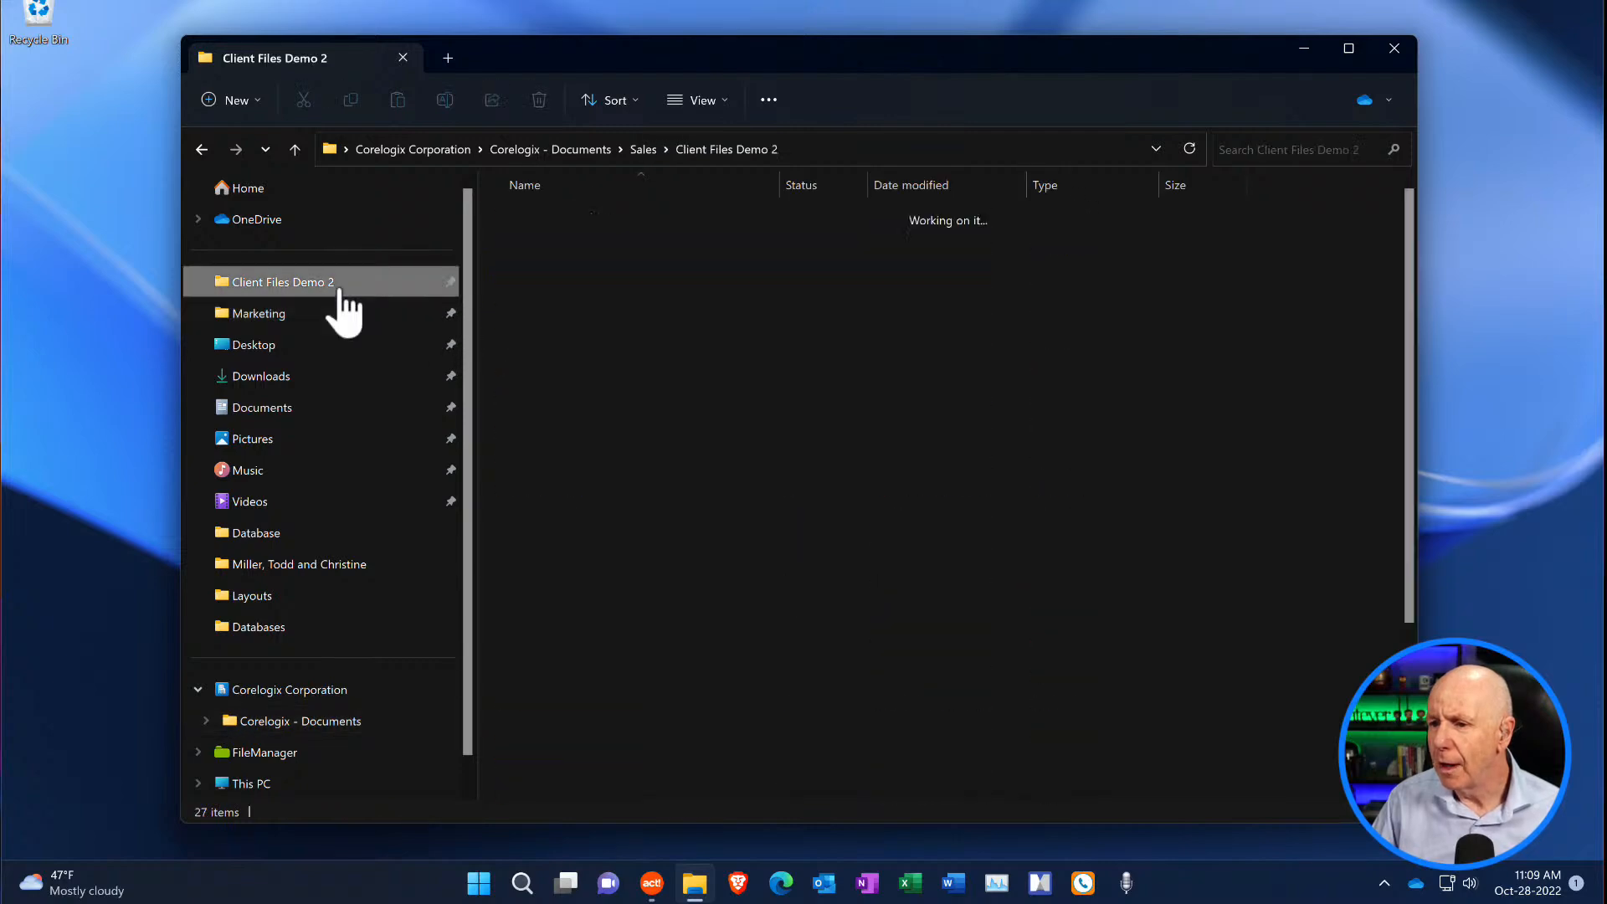
click(319, 318)
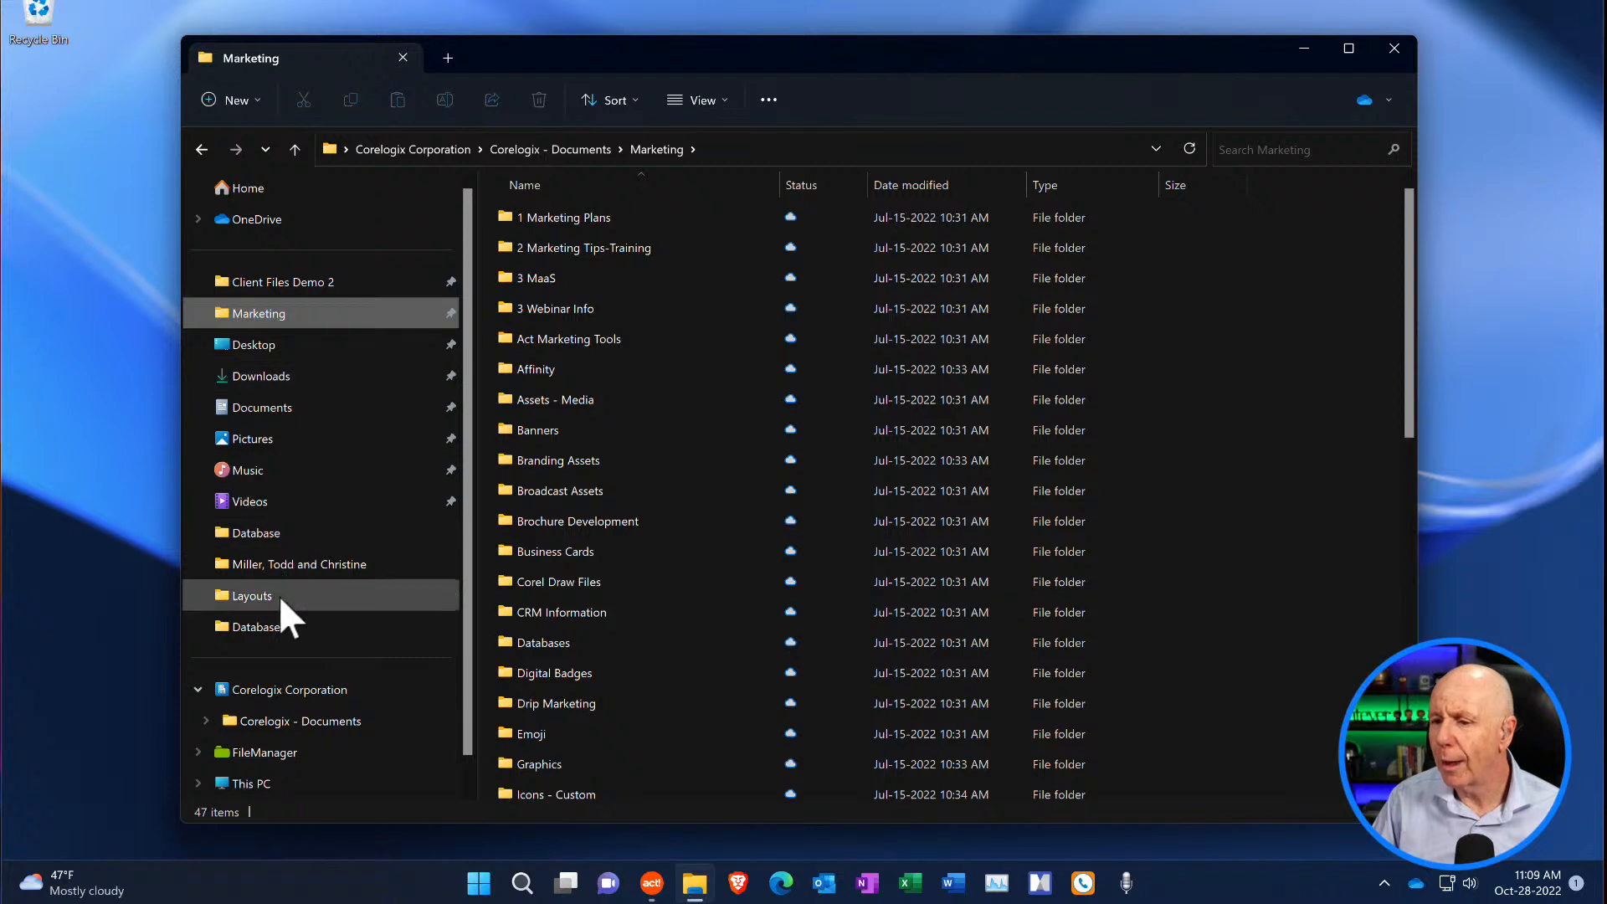
- Return to Corelogix - Documents and open Client Files Demo 2 through the Sales folder
click(289, 721)
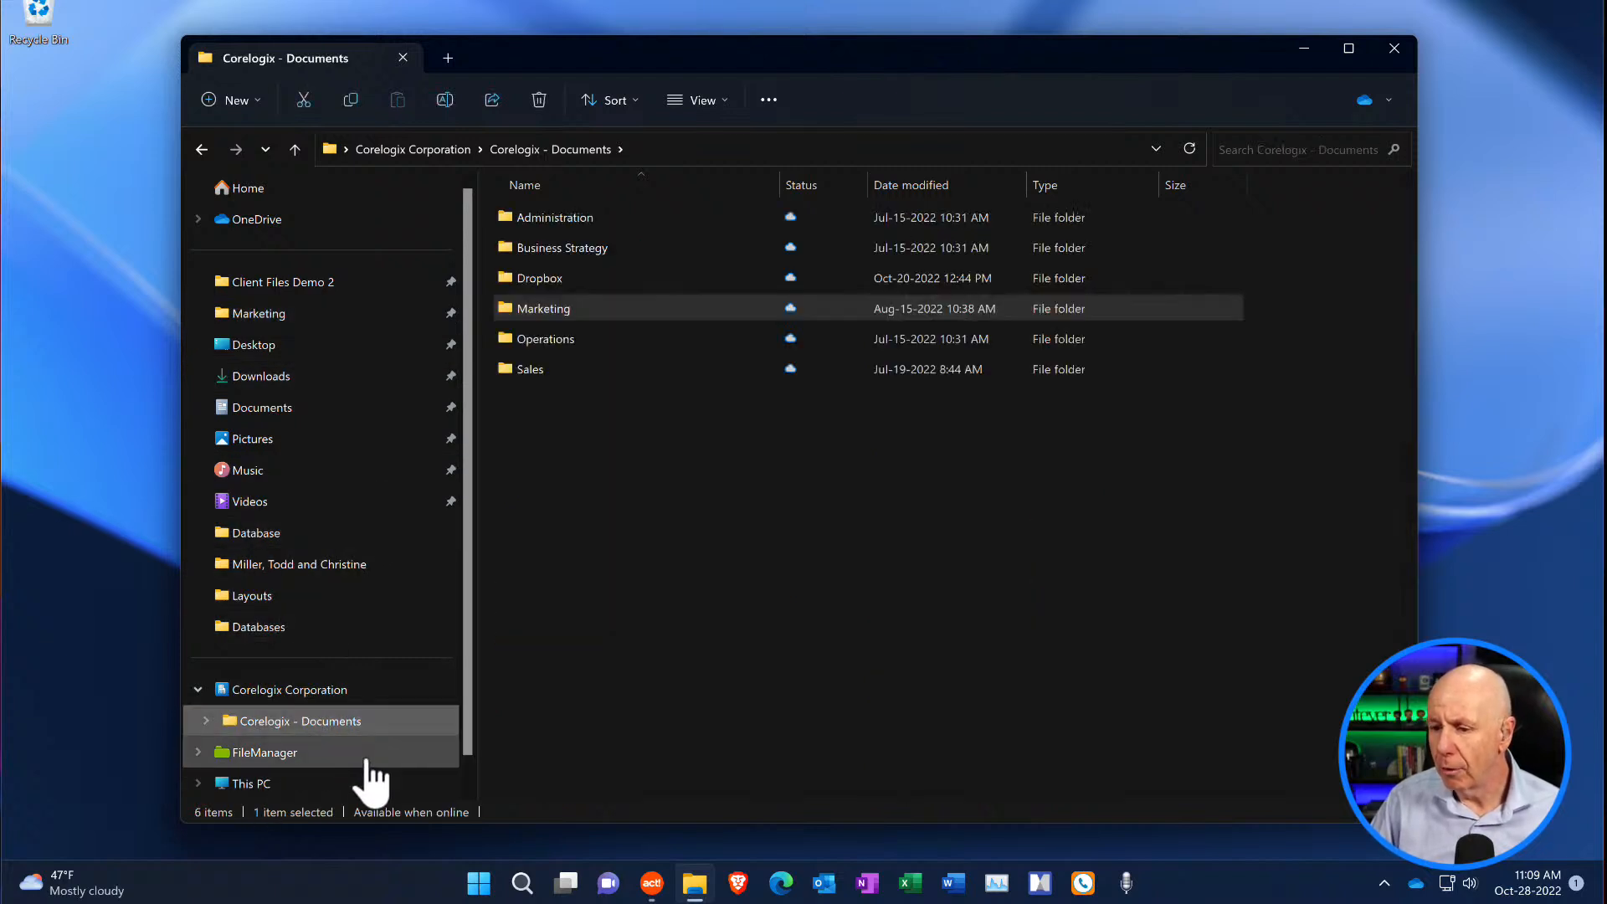
double_click(560, 366)
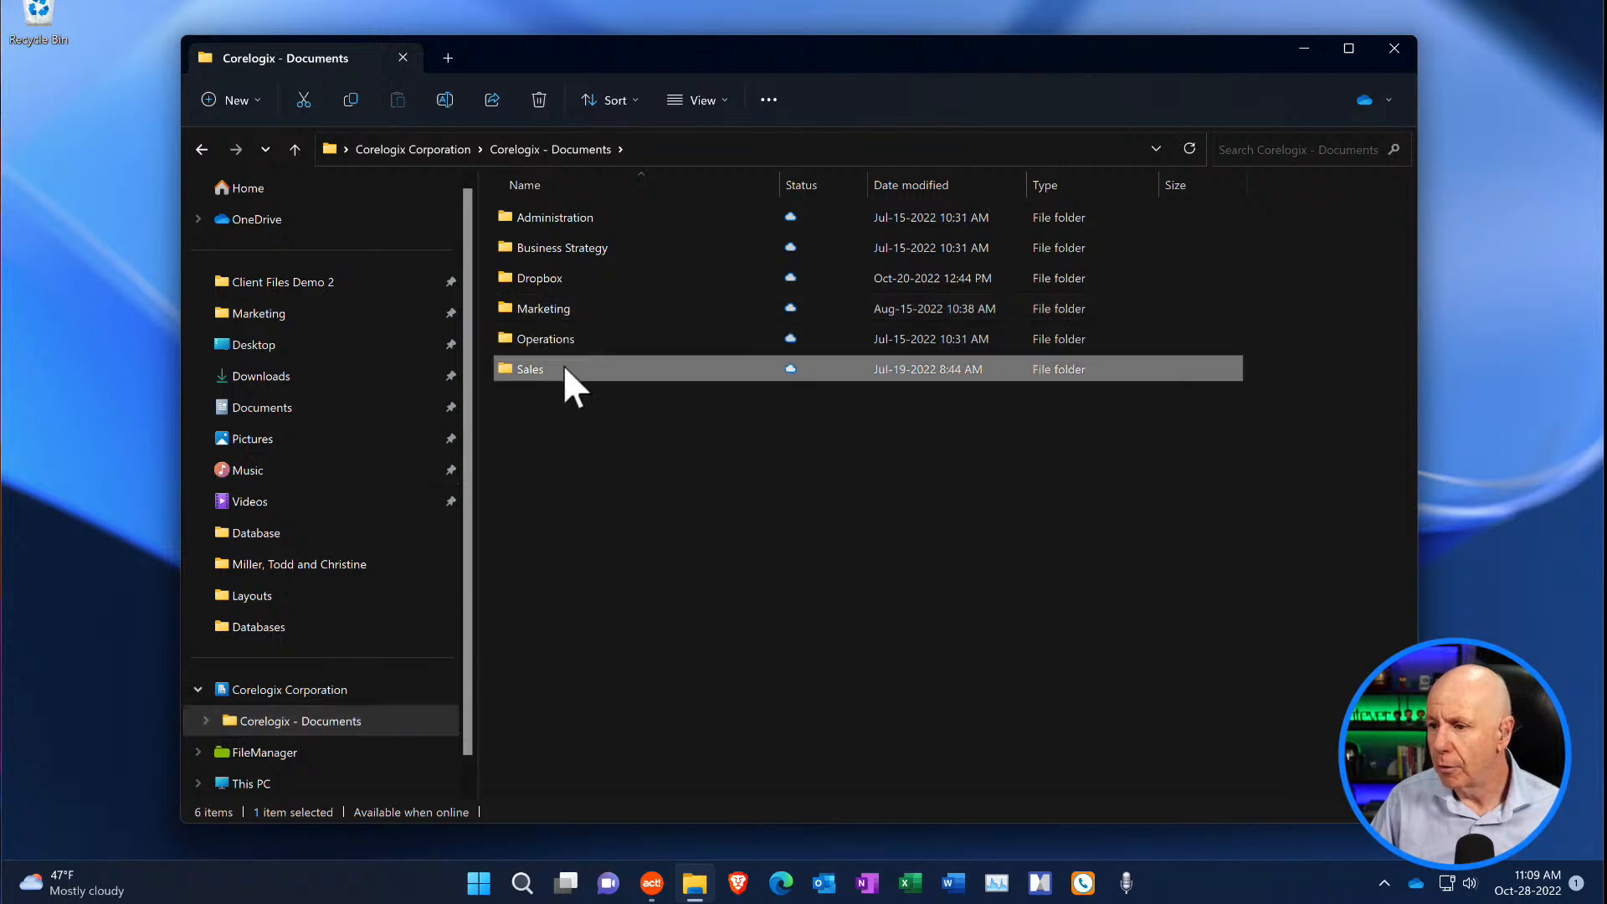
double_click(597, 491)
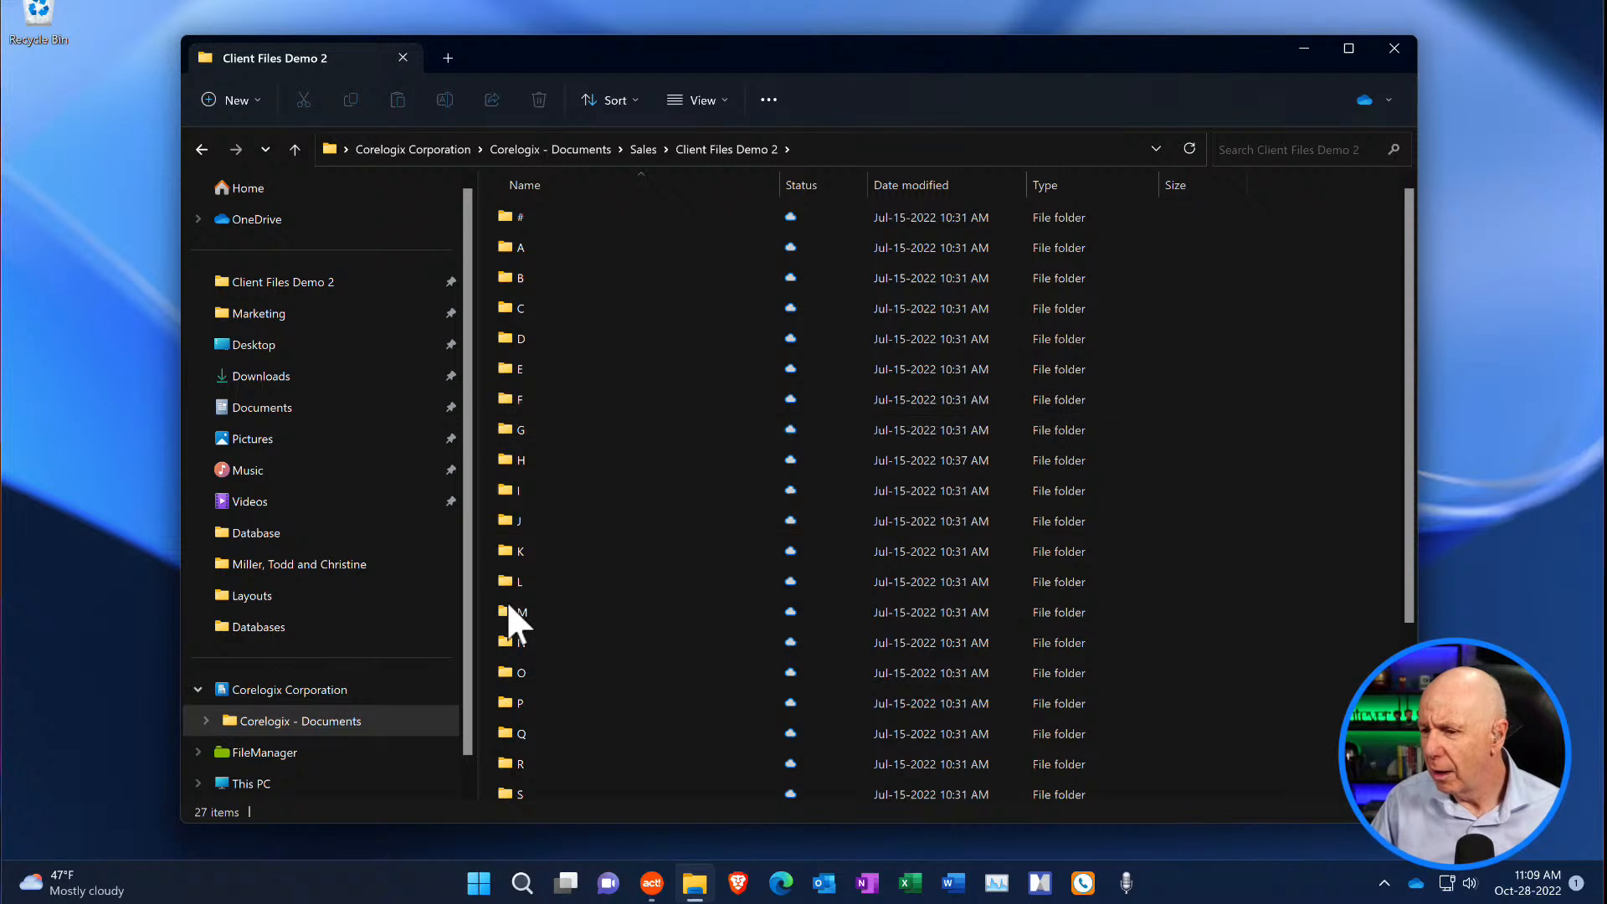
- Open the M folder in Client Files Demo 2 and view the contents of the couple's household folder
double_click(518, 624)
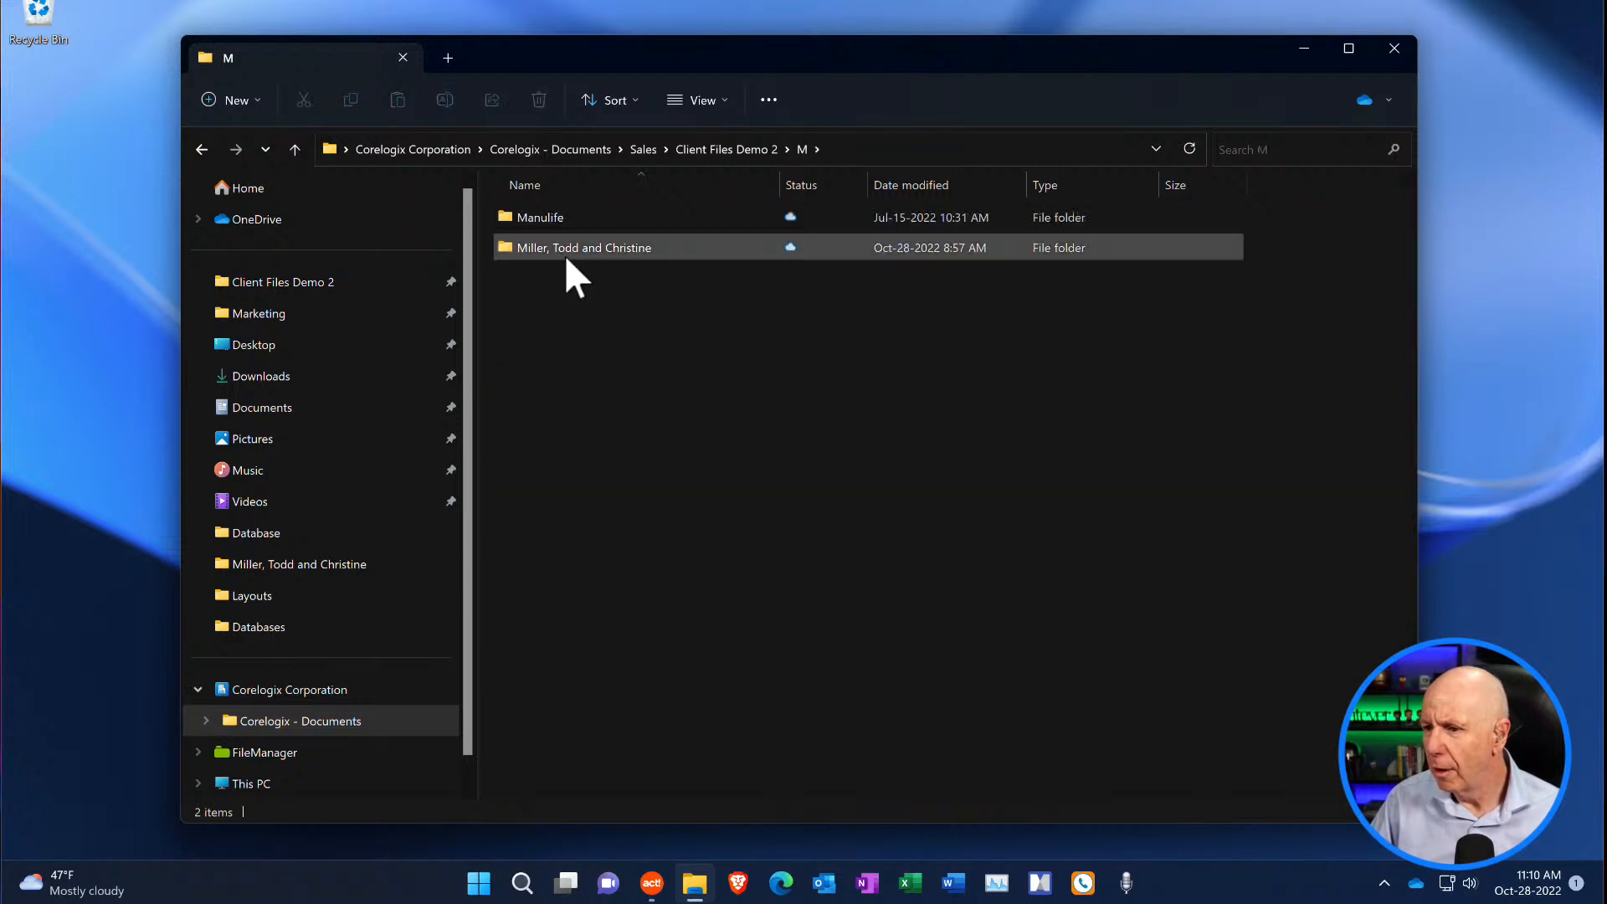
click(566, 257)
double_click(566, 251)
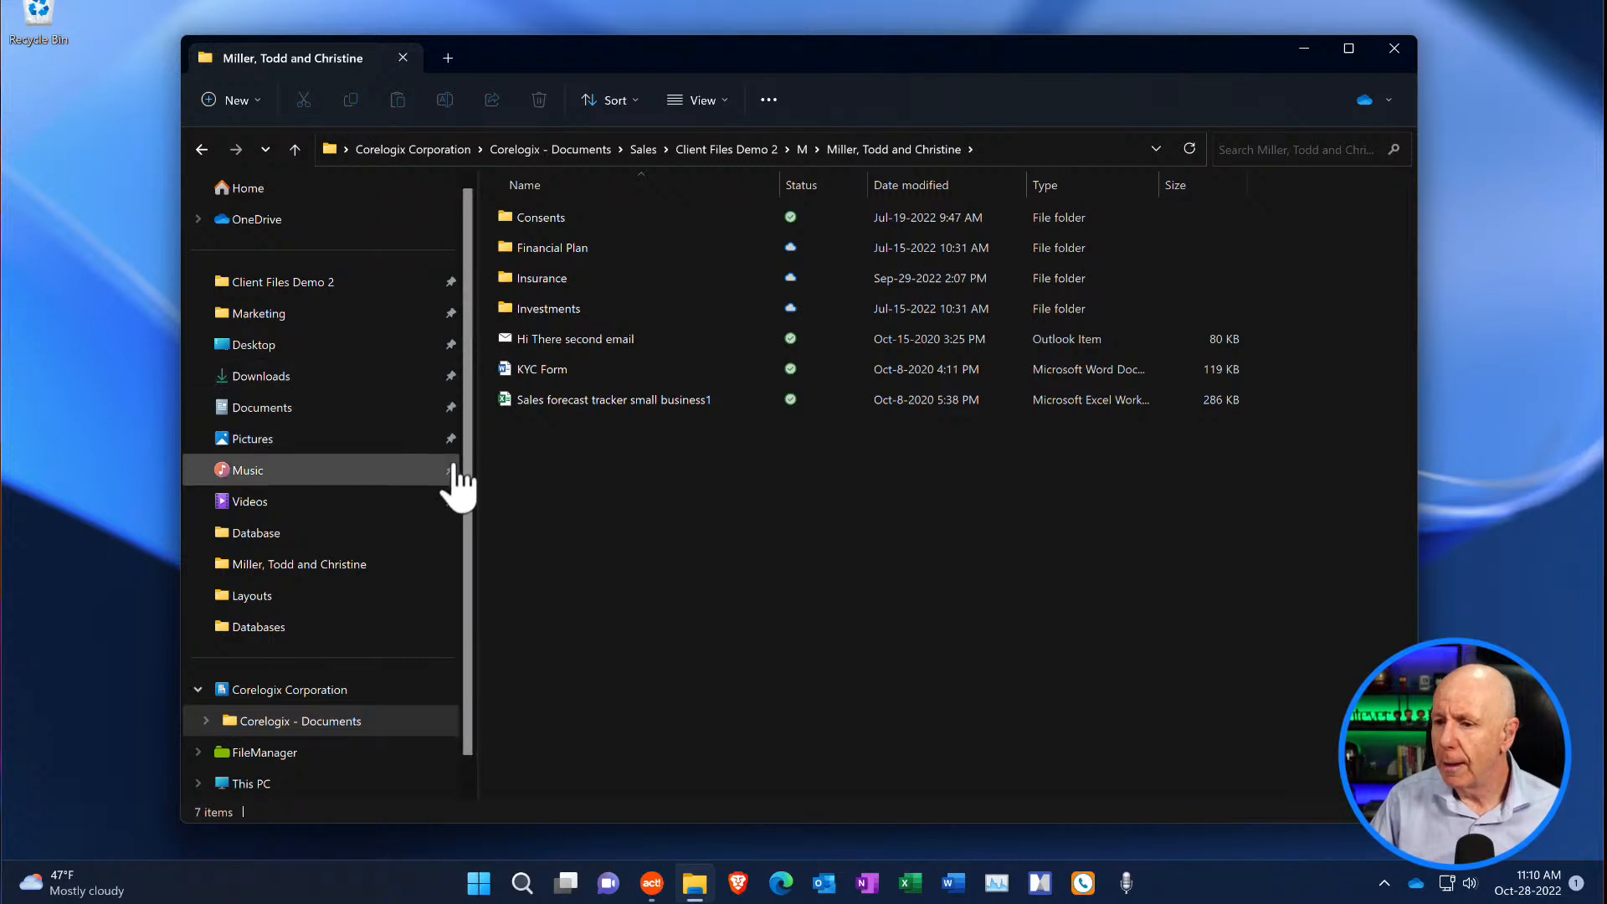
mouse_move(463, 470)
mouse_down()
mouse_move(465, 512)
mouse_move(470, 465)
mouse_up()
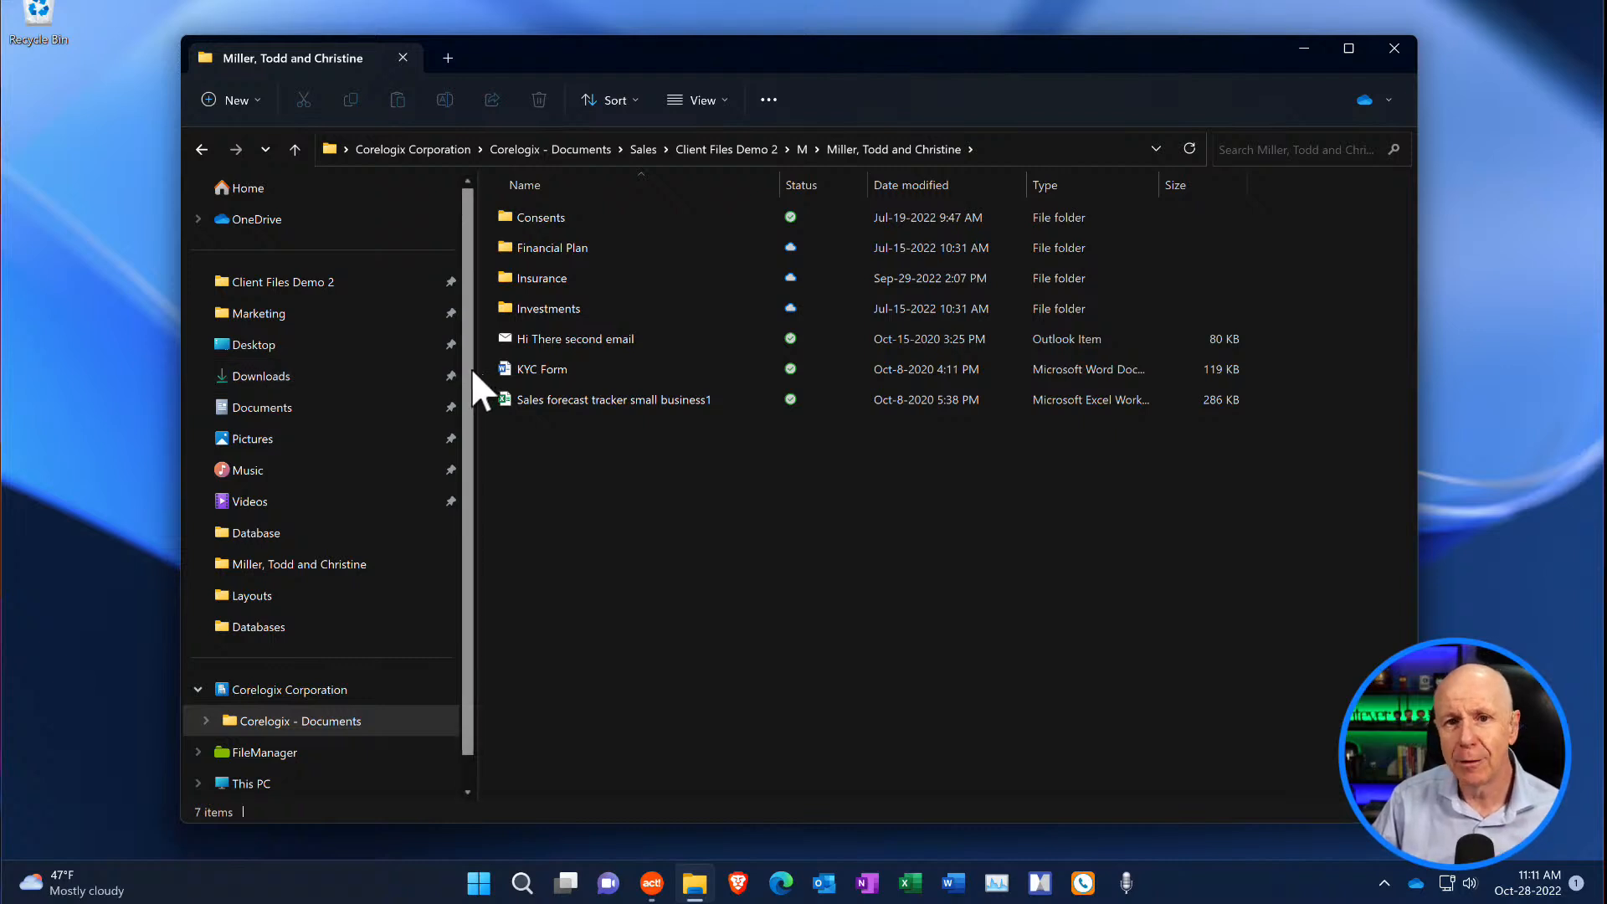
- Return to Client Files Demo 2 through Quick access and close the File Explorer window
click(302, 318)
click(294, 286)
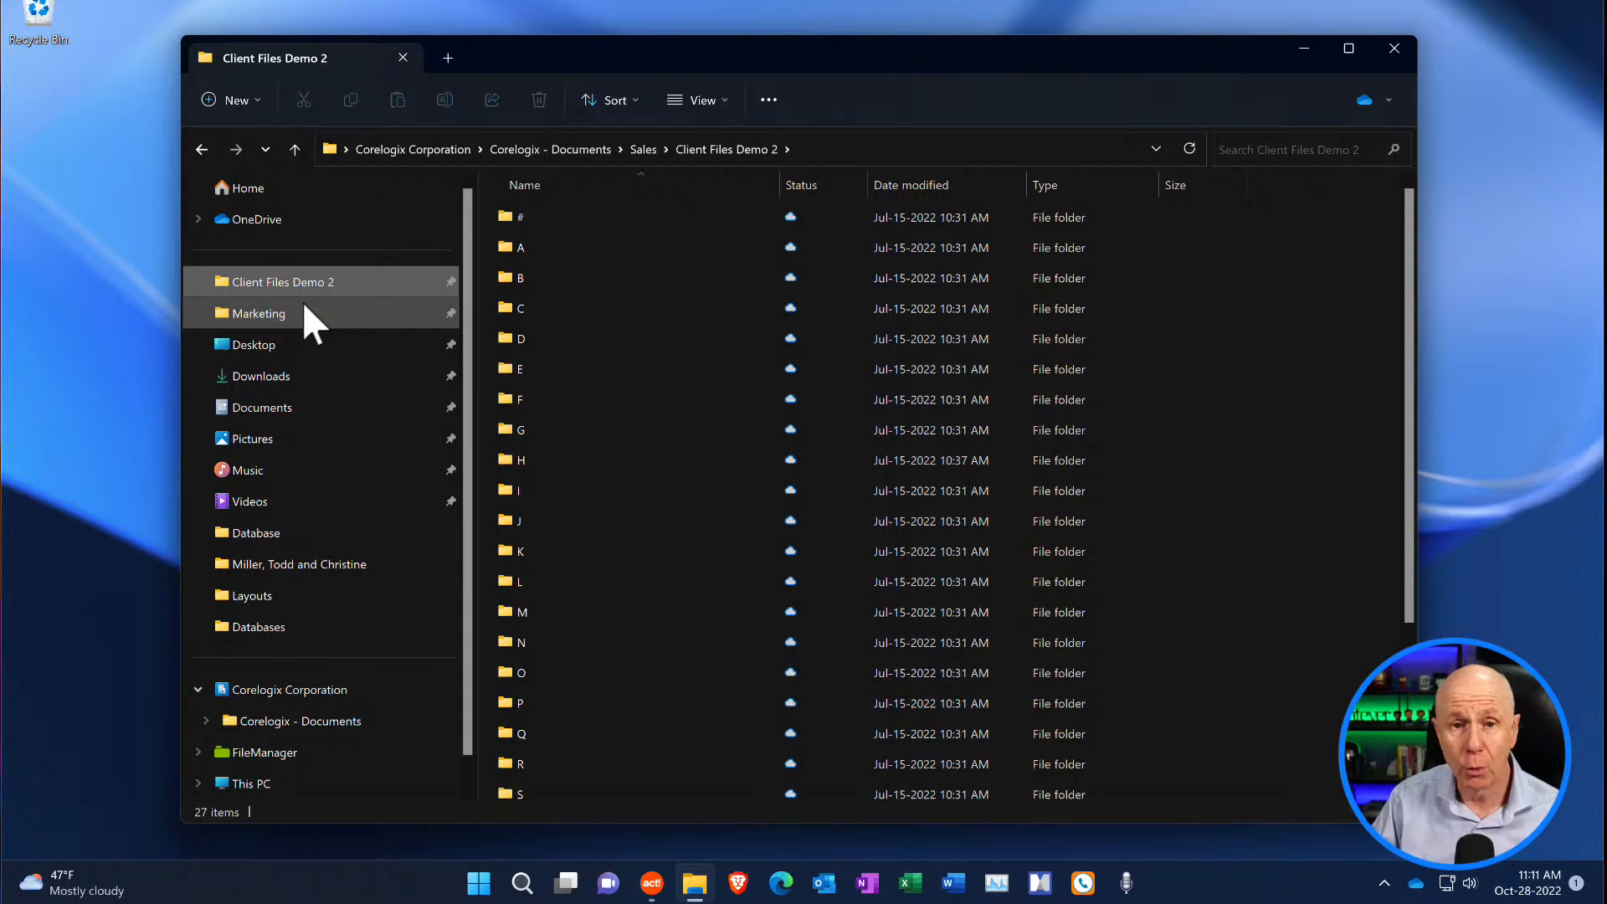
click(1393, 49)
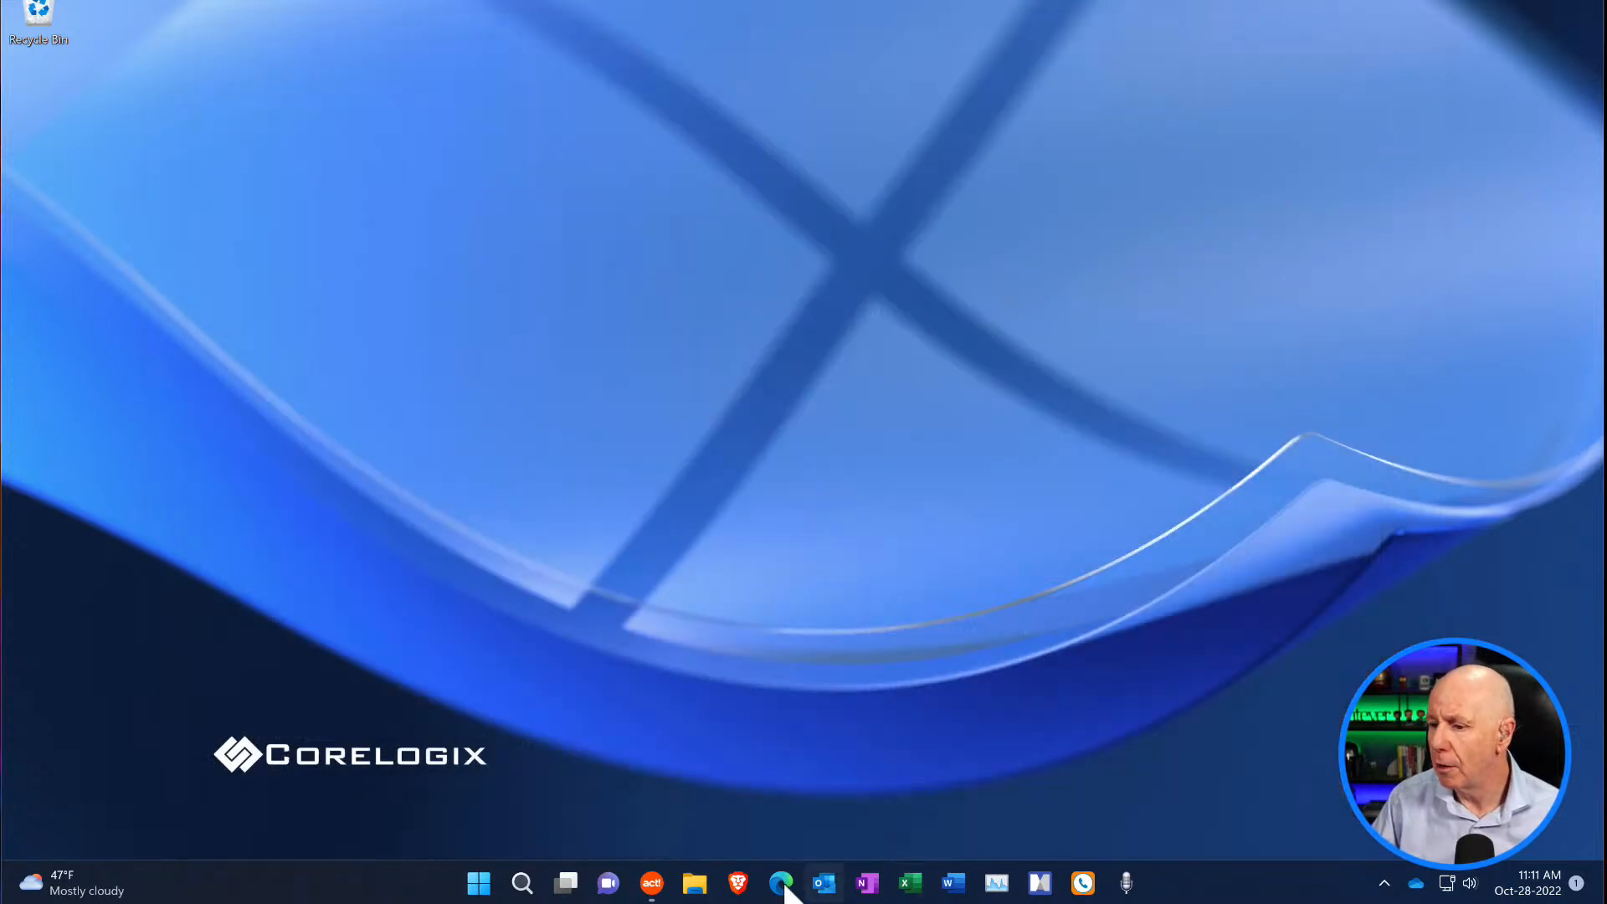
- Switch to Act!, look up the client by first name and last initial, and show the client's FileManager documents
click(660, 888)
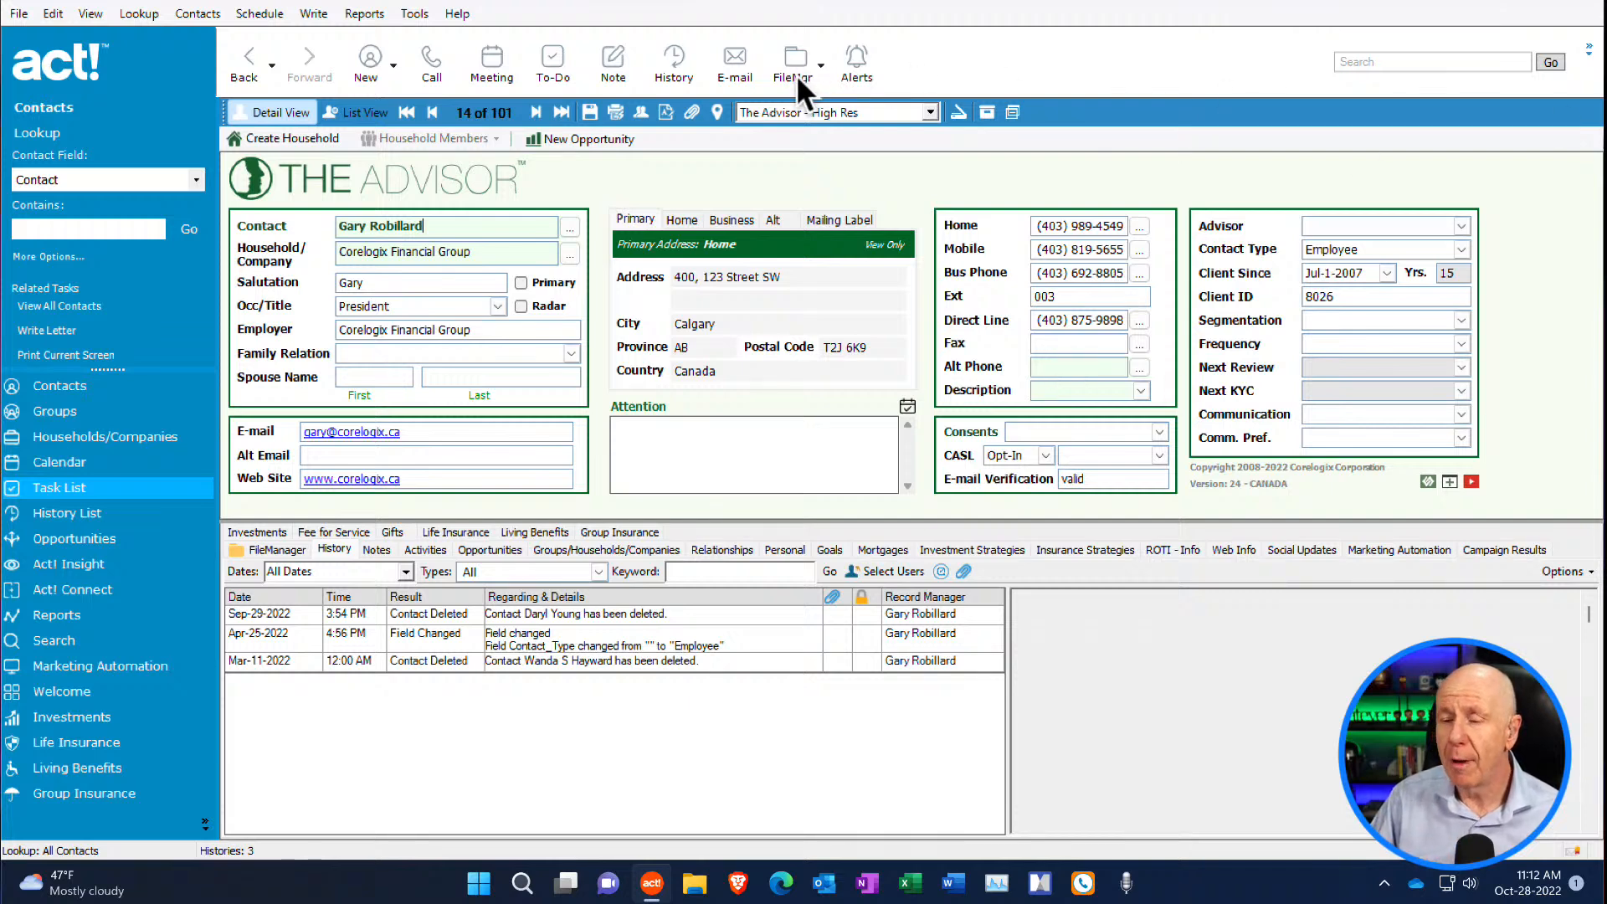
click(86, 228)
text(todd mi)
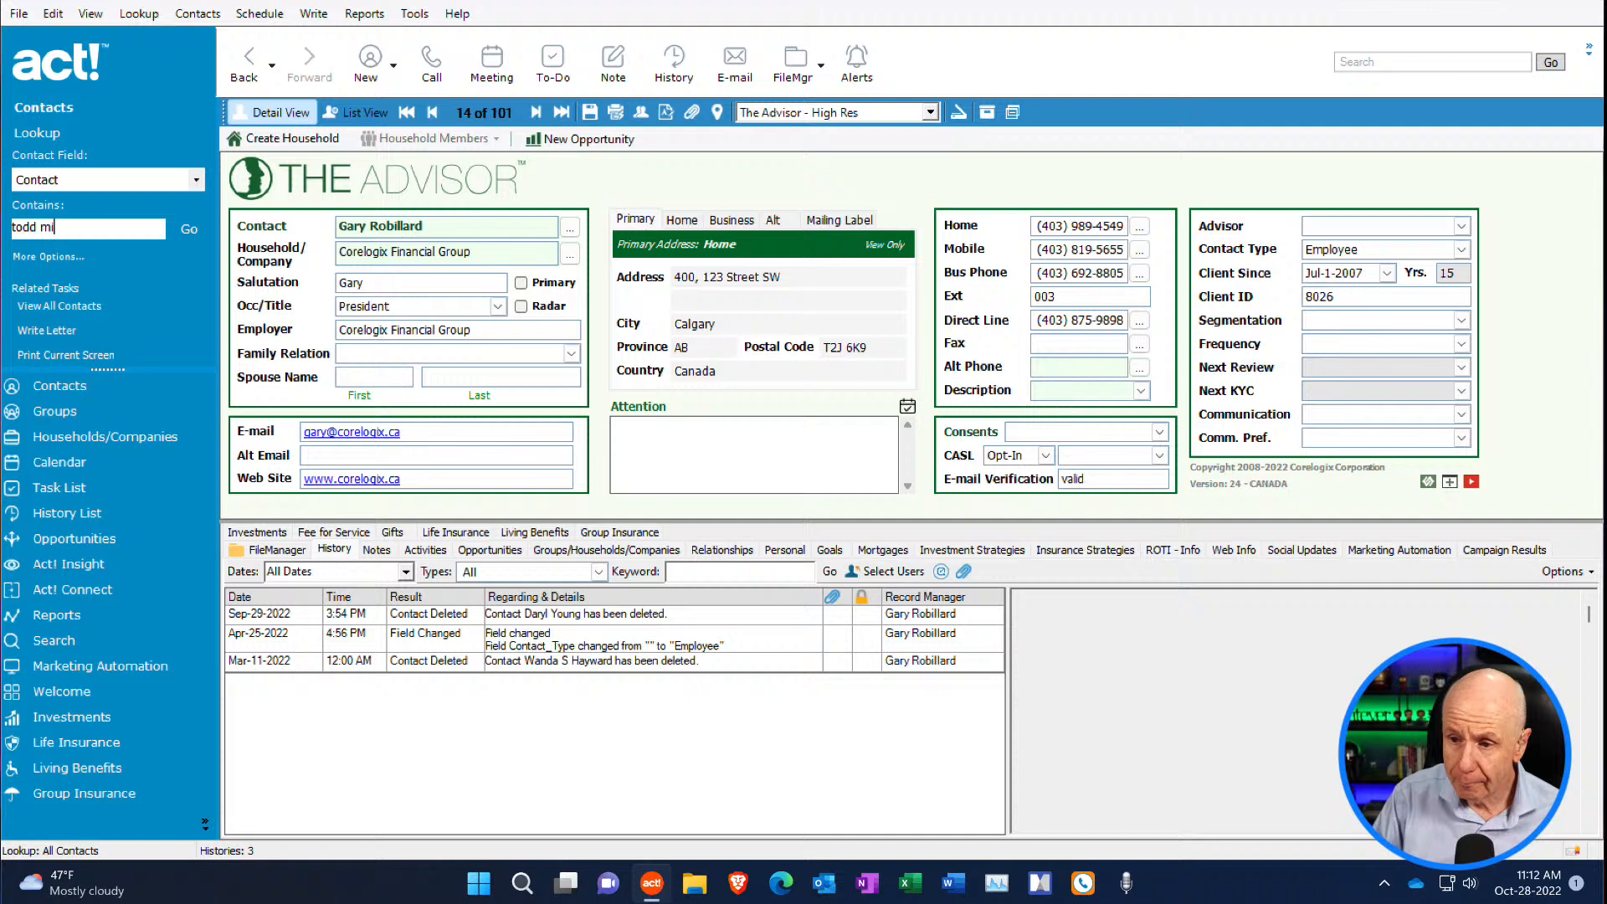
key(Return)
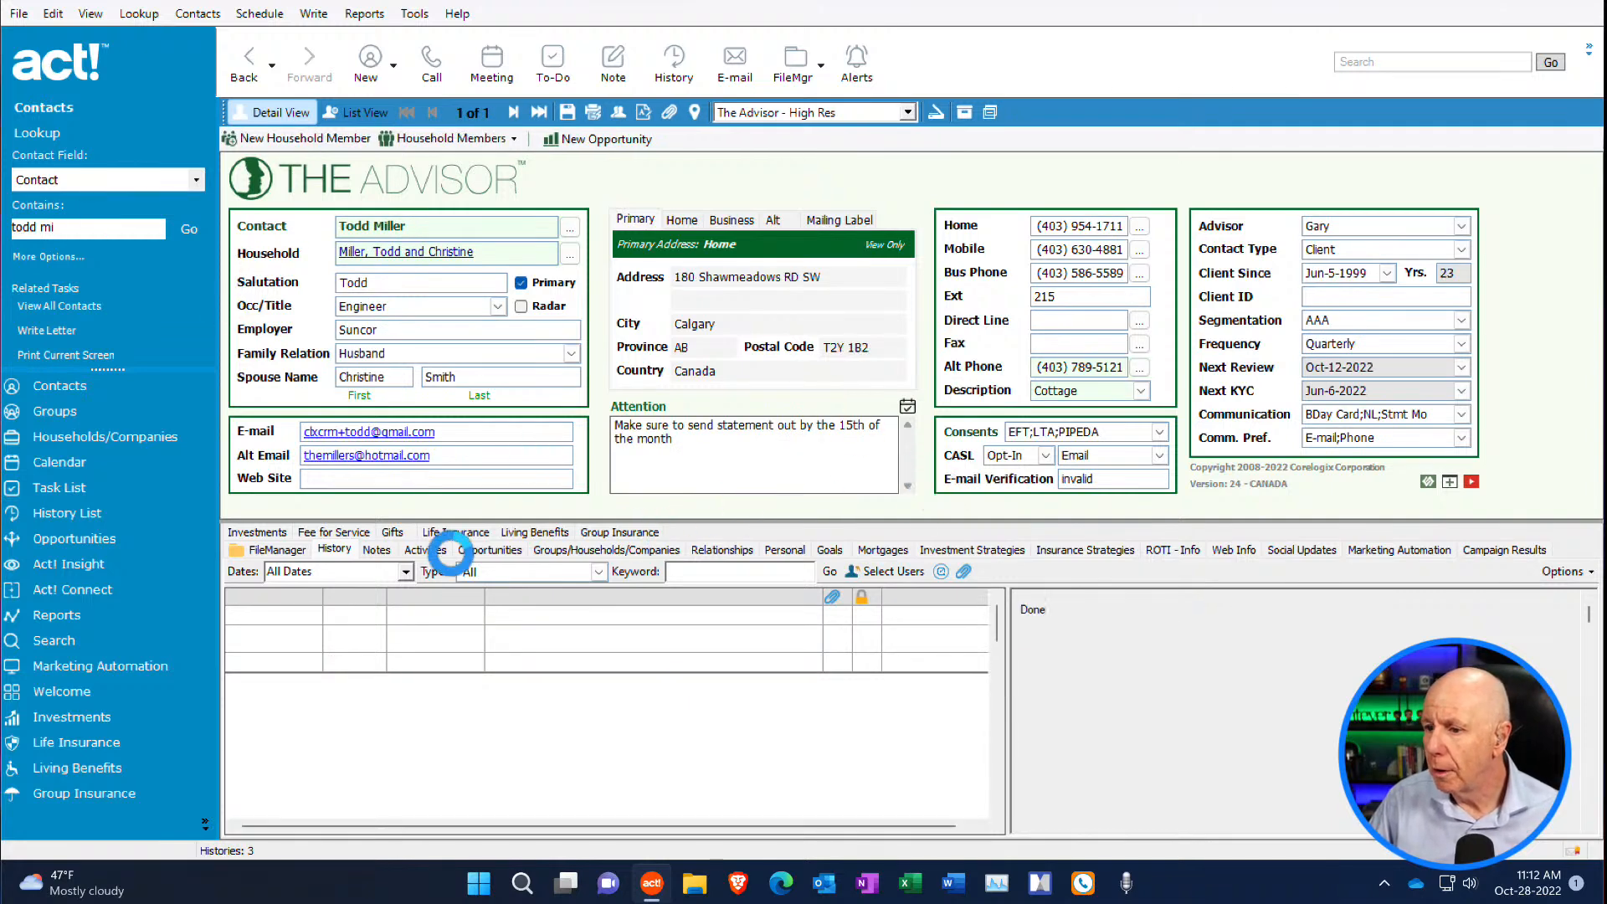
click(279, 550)
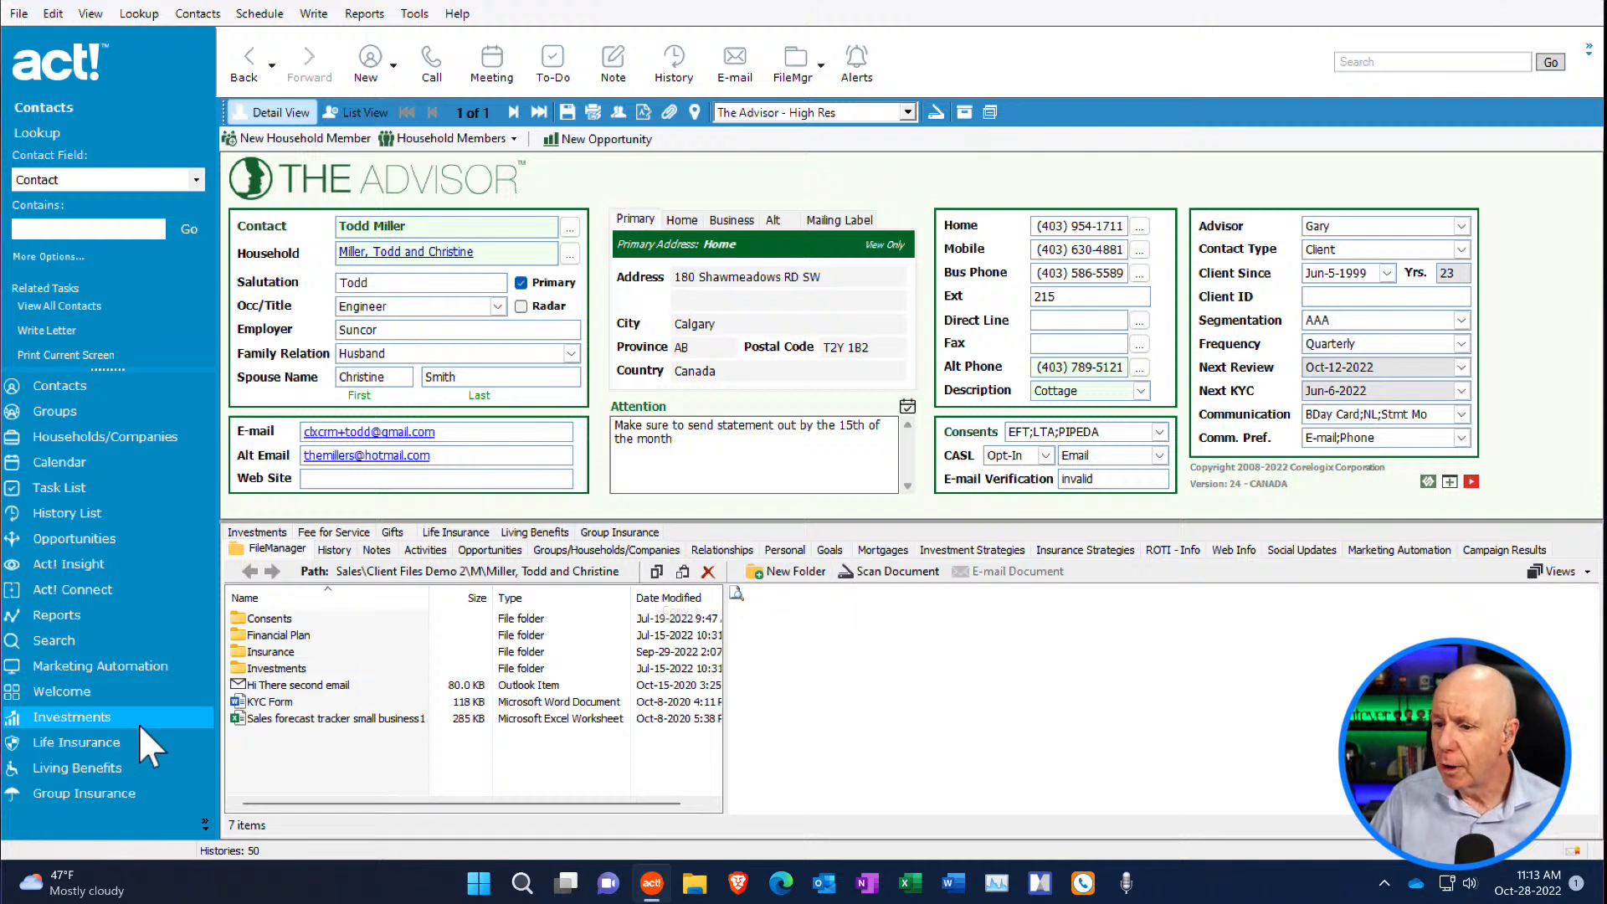
- Scan a document into the client's folder, saving it as a PDF named Test 1
click(269, 702)
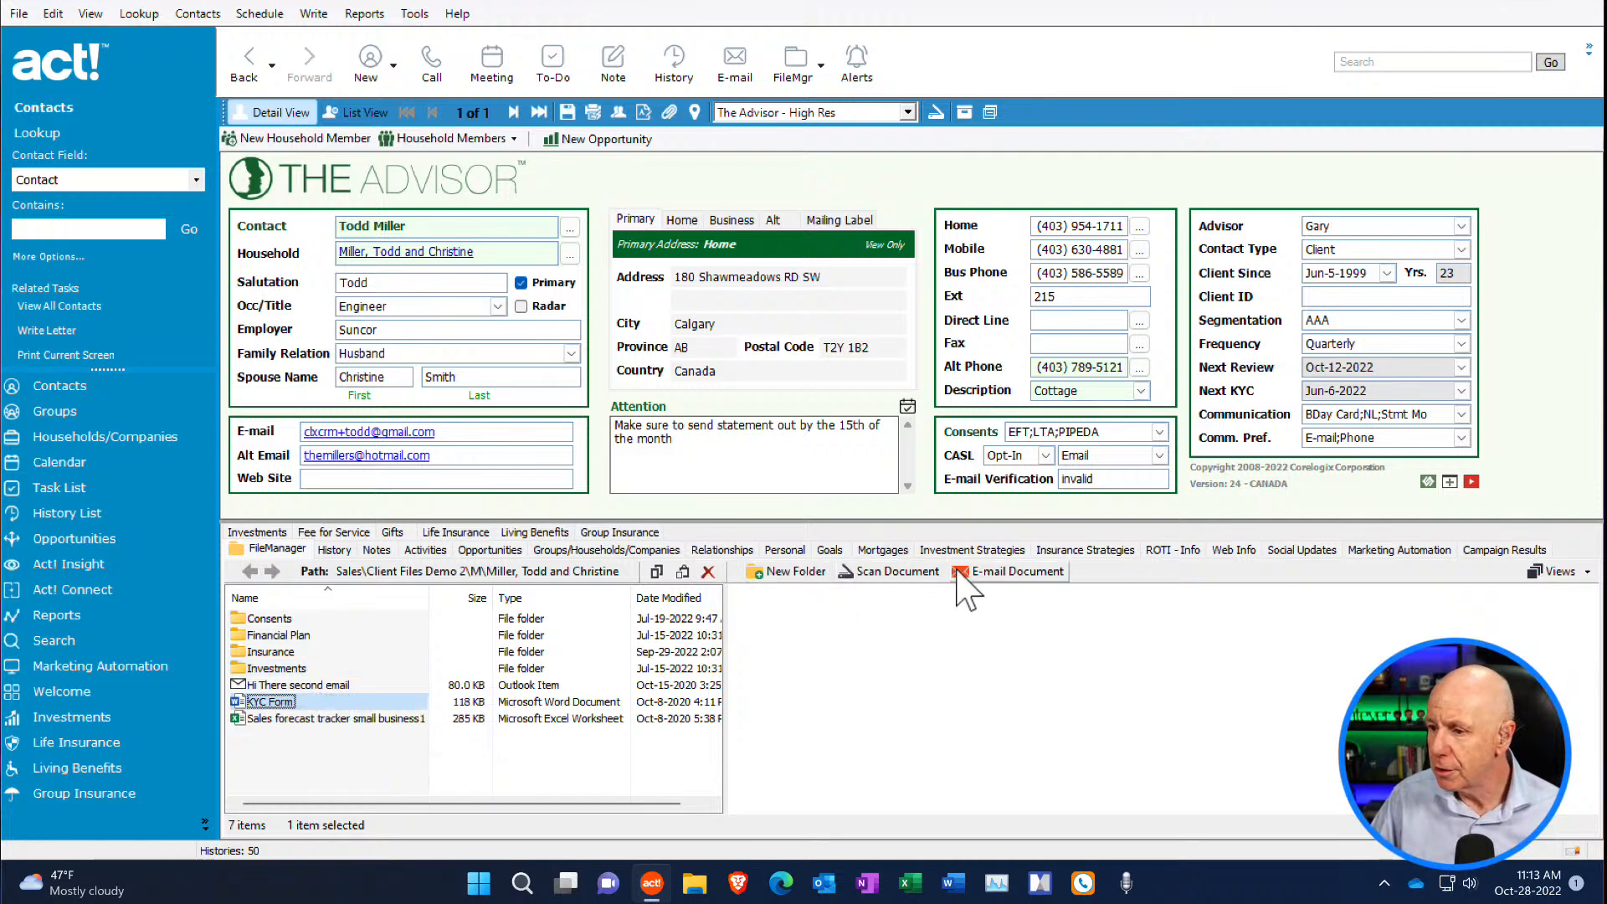
click(897, 572)
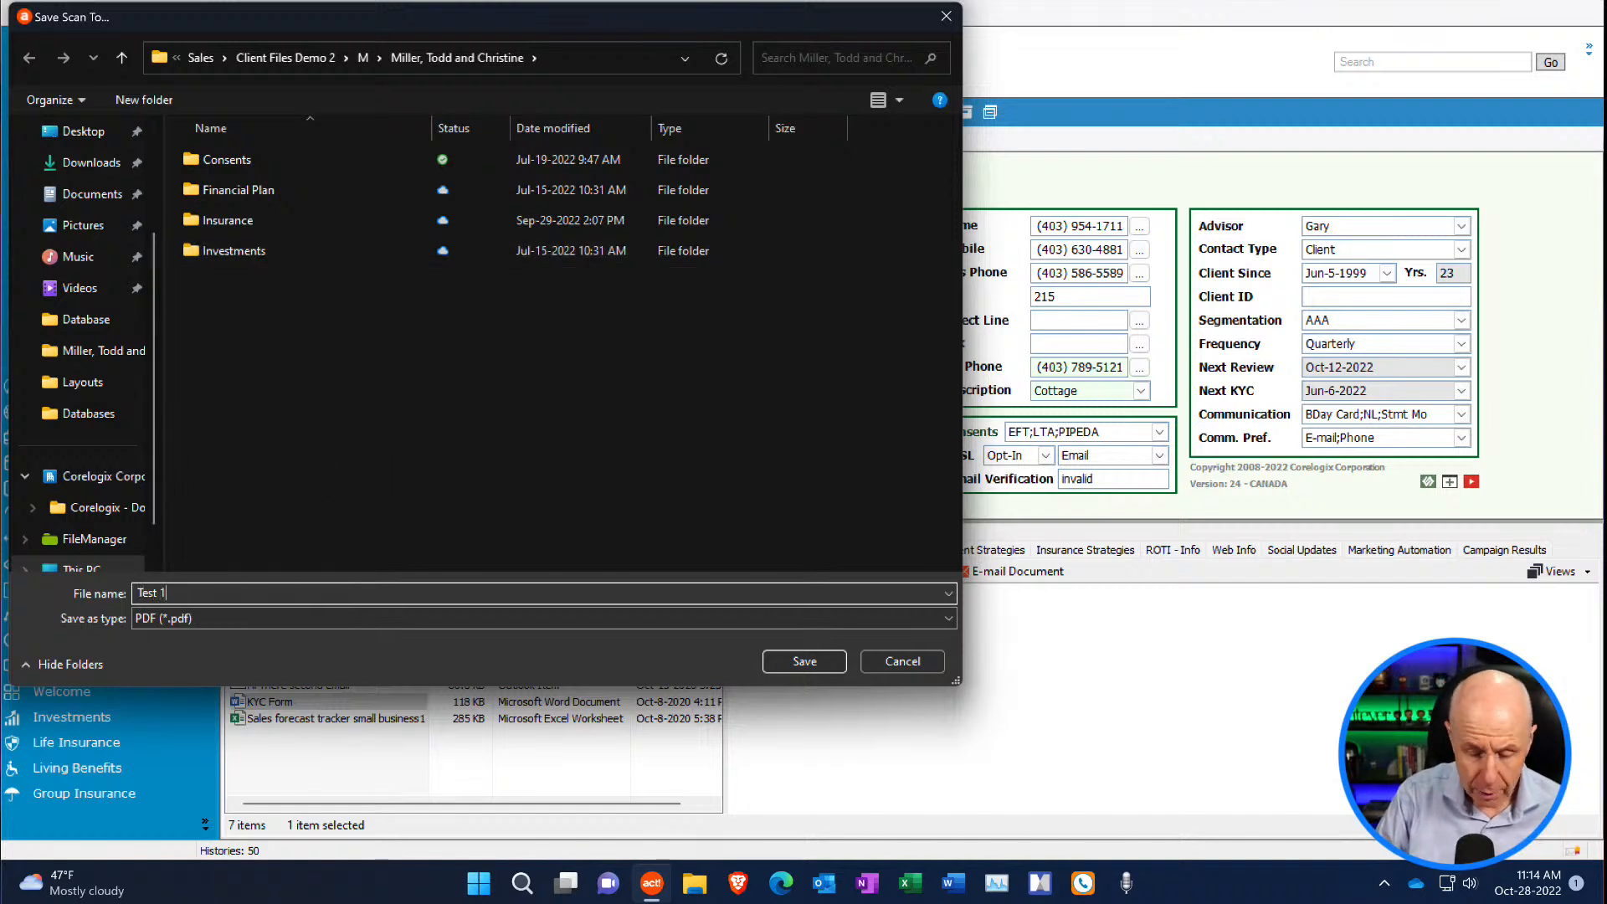
click(803, 670)
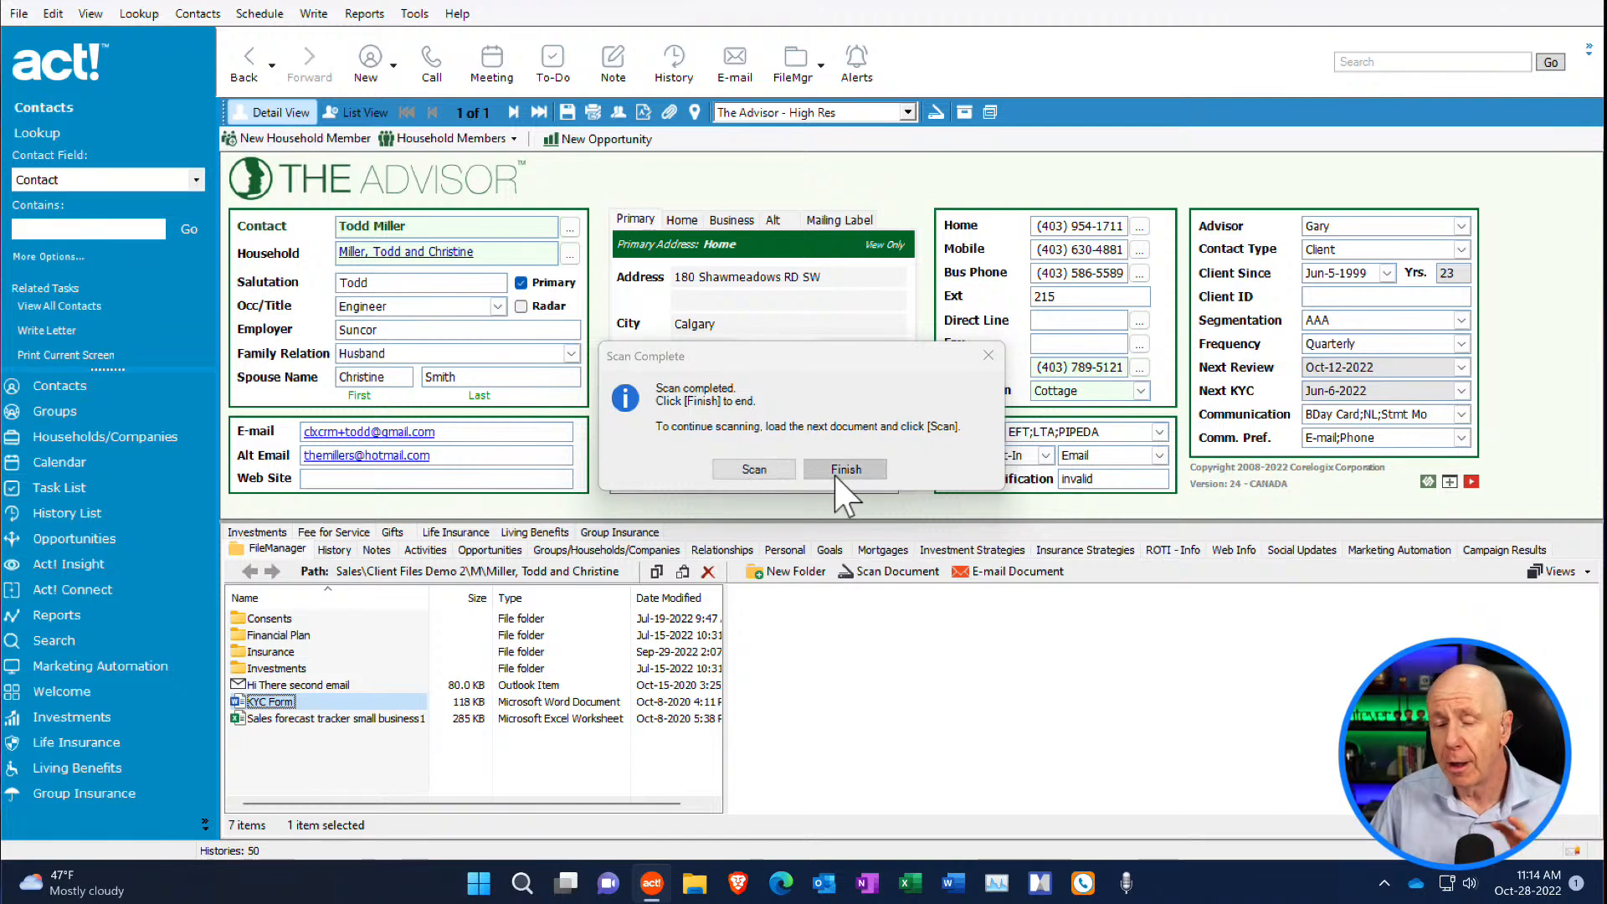
click(860, 470)
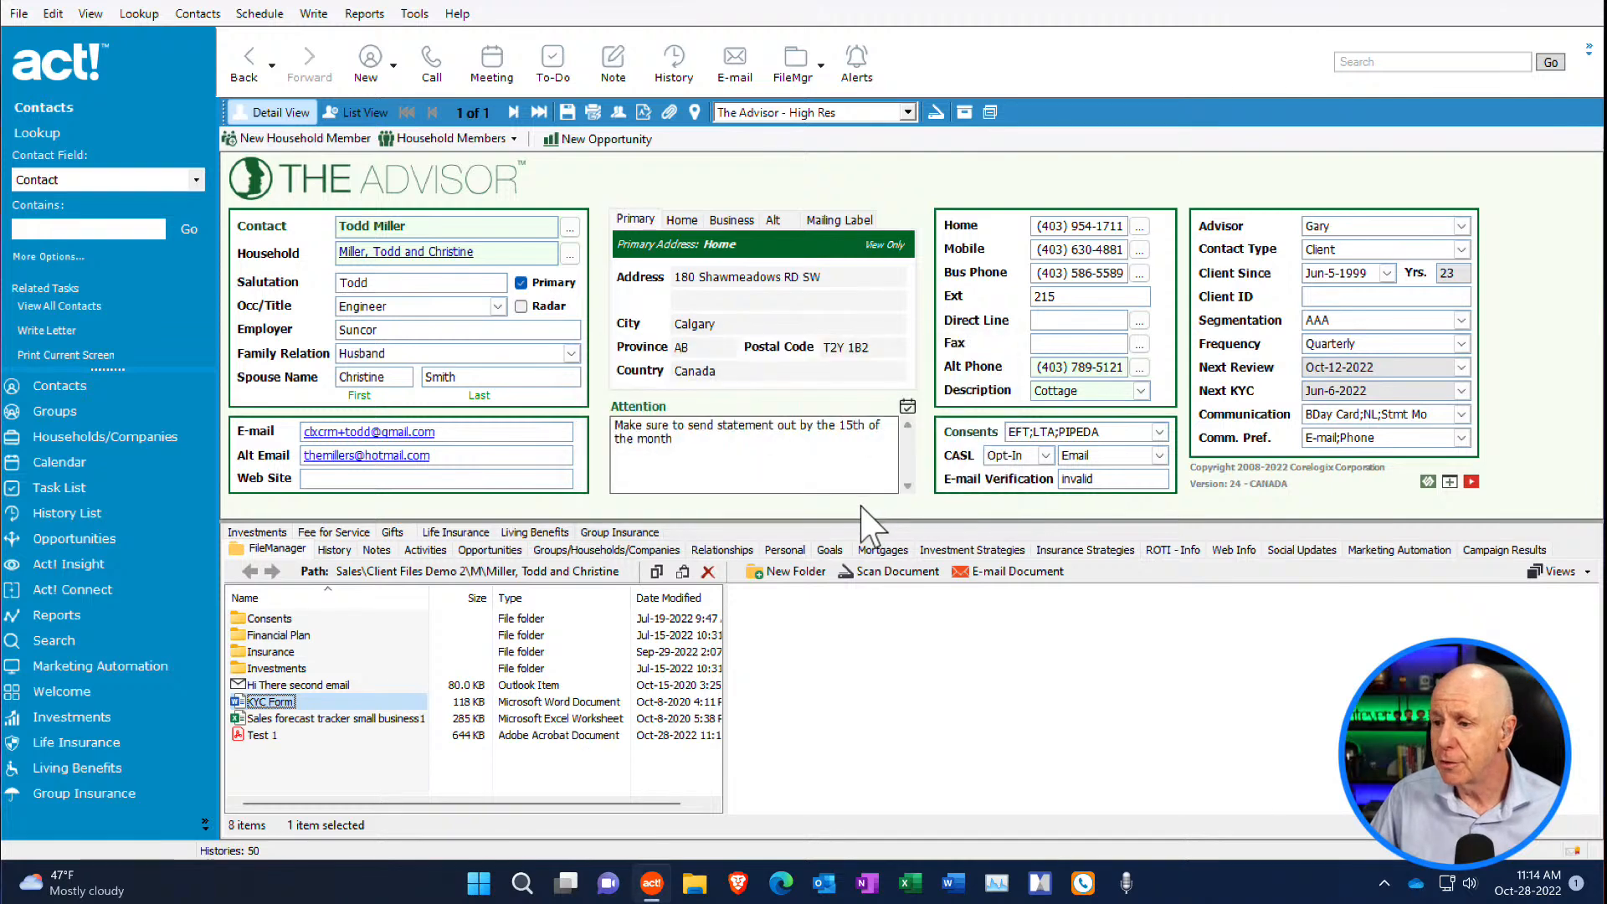
- Preview the scanned Test 1 file, open it in Adobe Acrobat, and close it again
click(262, 735)
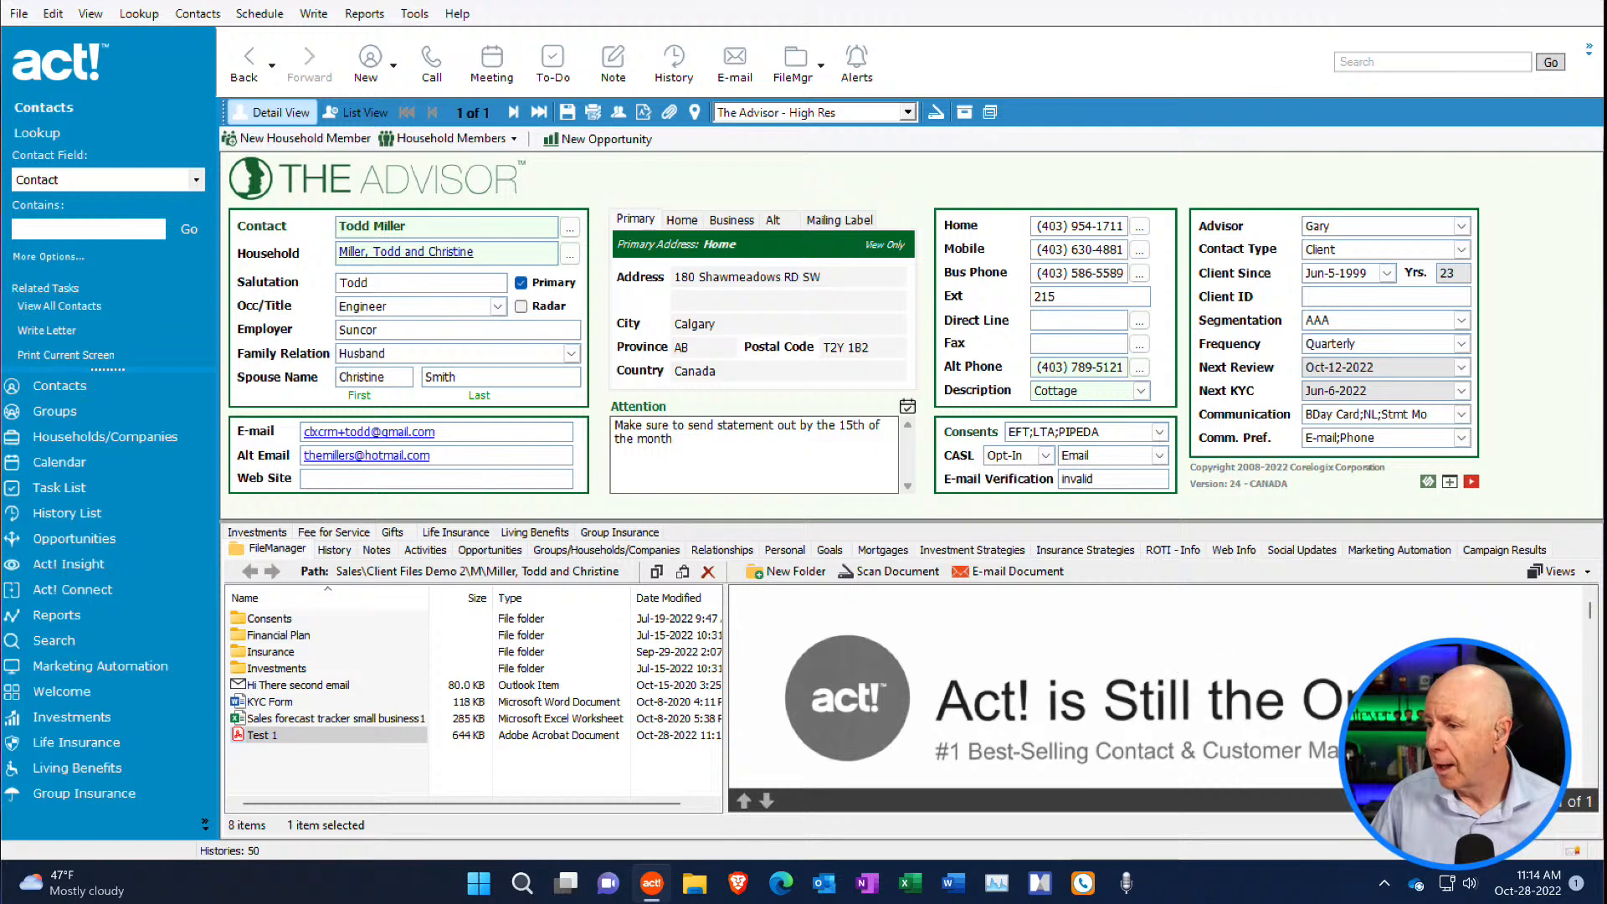
drag(1590, 612, 1580, 655)
click(297, 734)
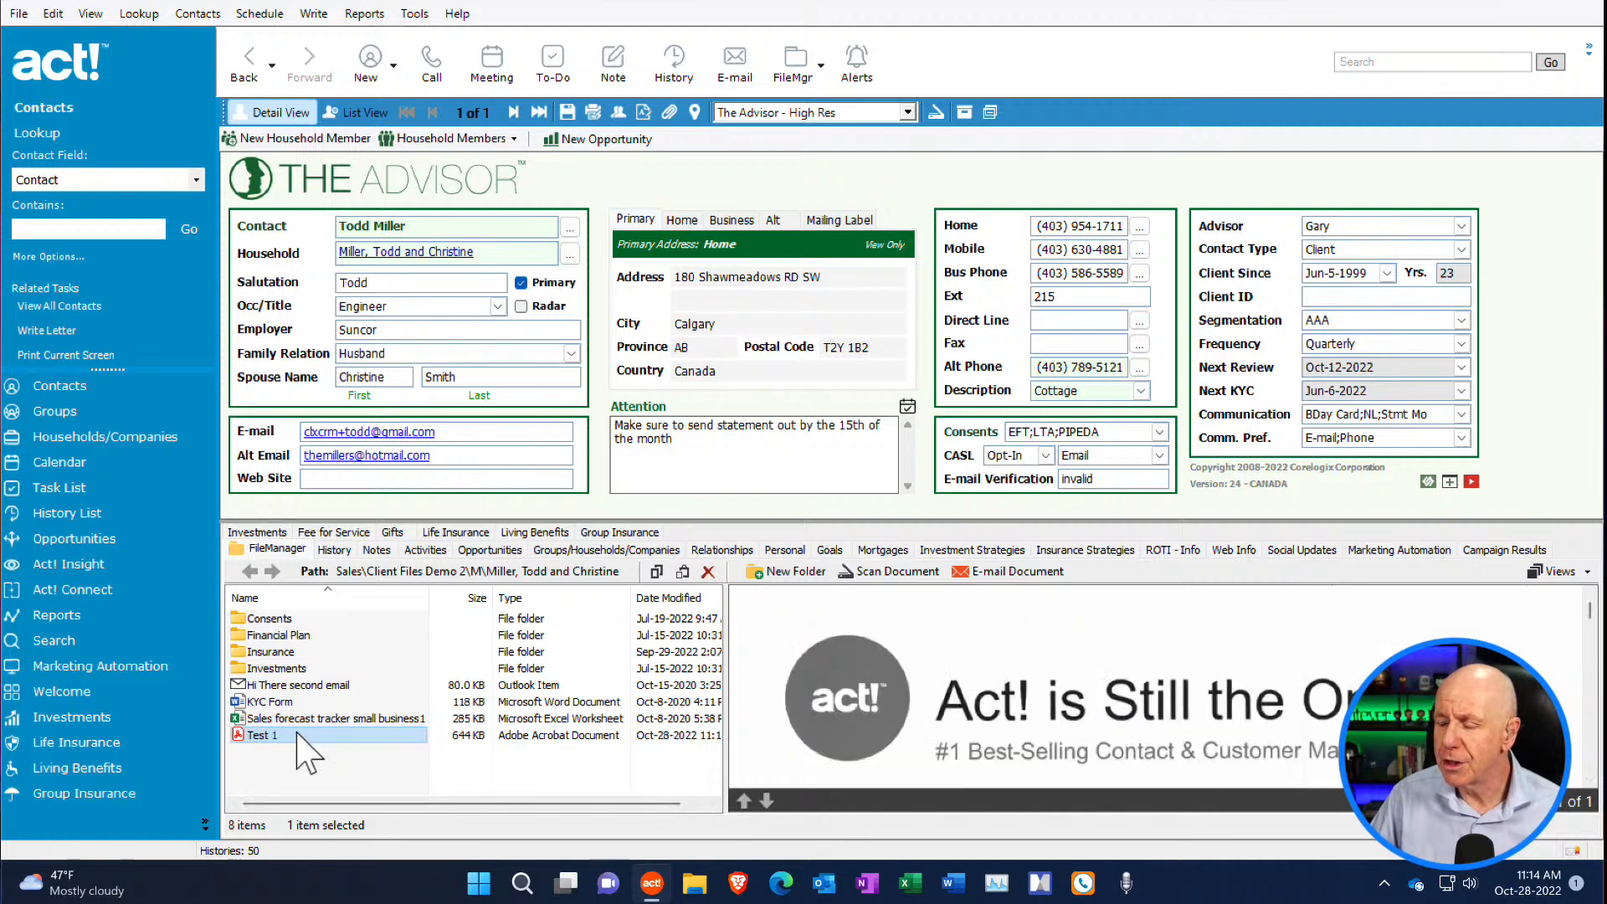
double_click(297, 733)
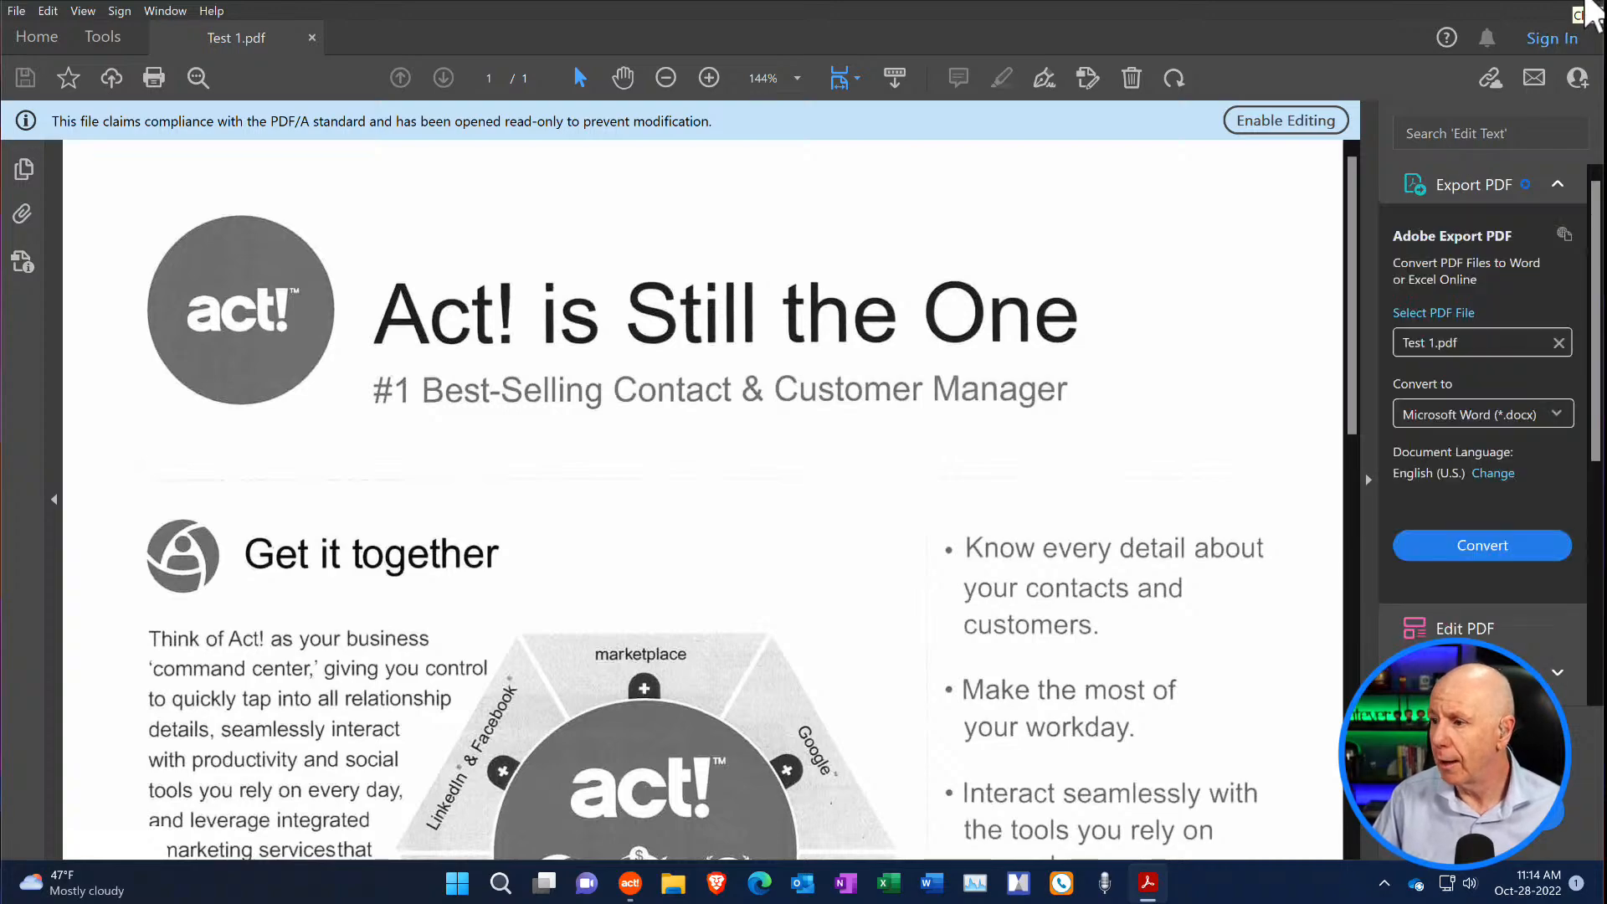
click(1590, 10)
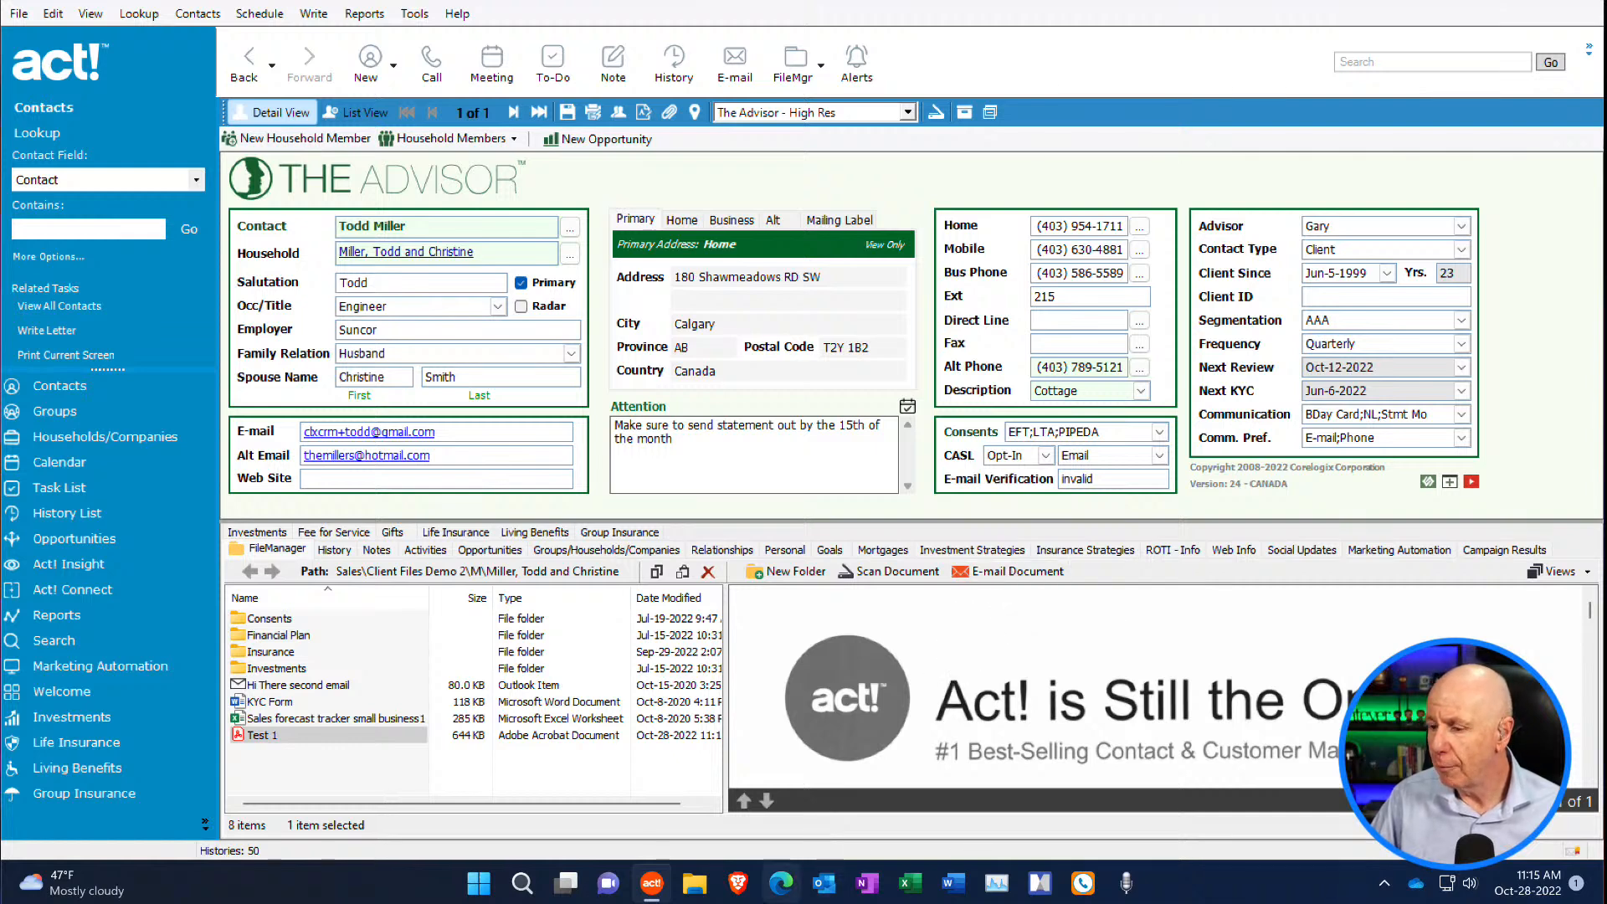
- Start Outlook in the background while keeping the client's record in view
click(824, 884)
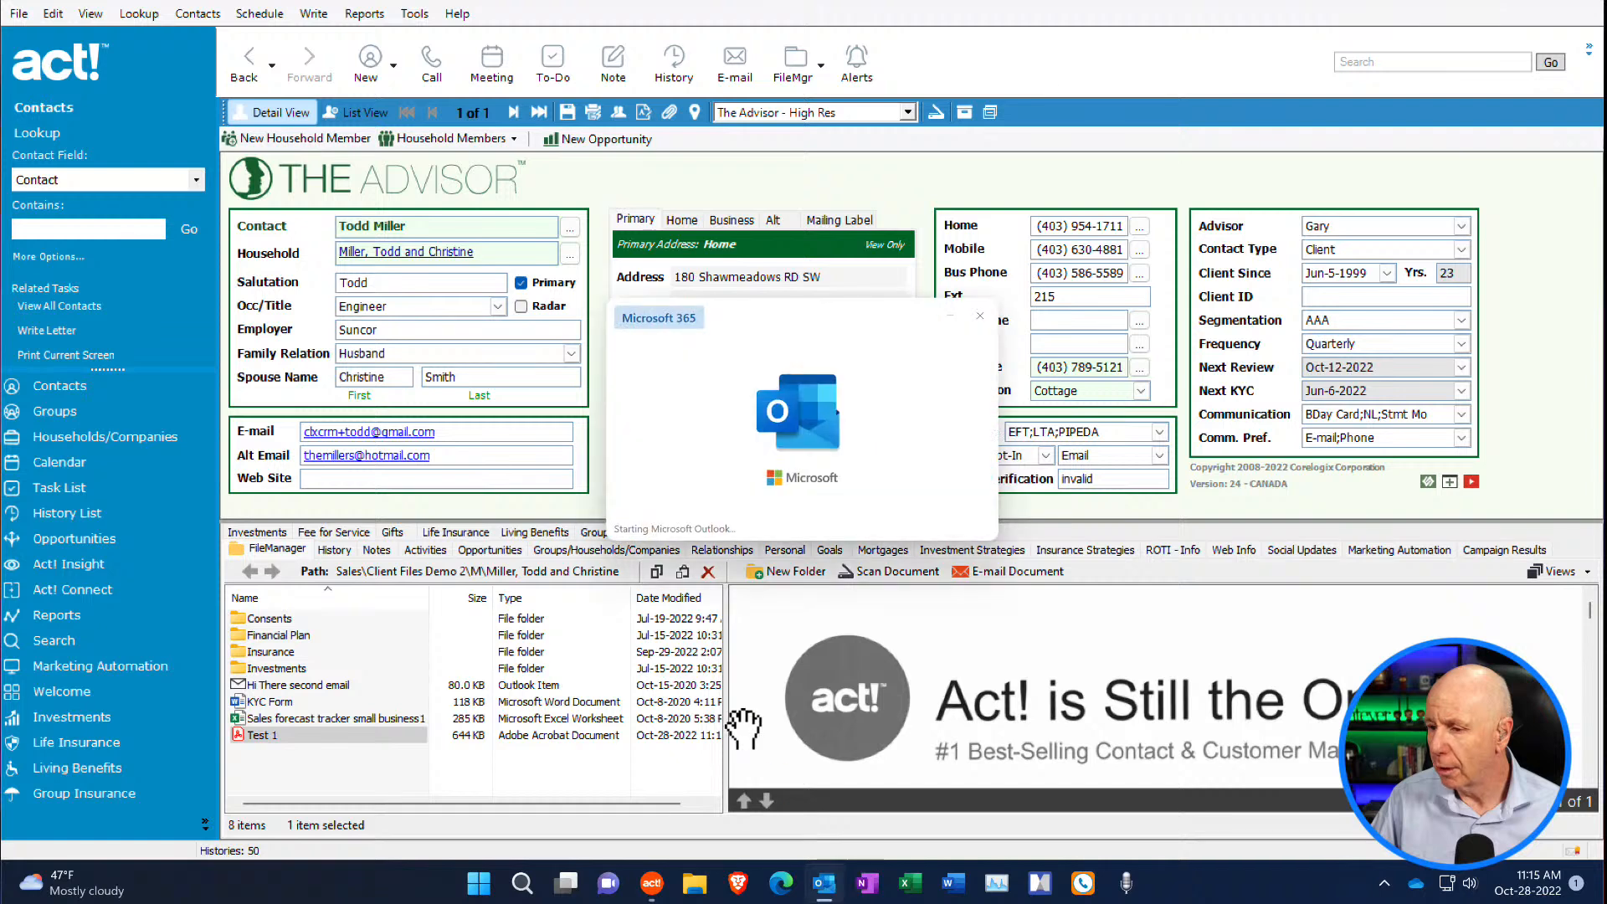
click(523, 507)
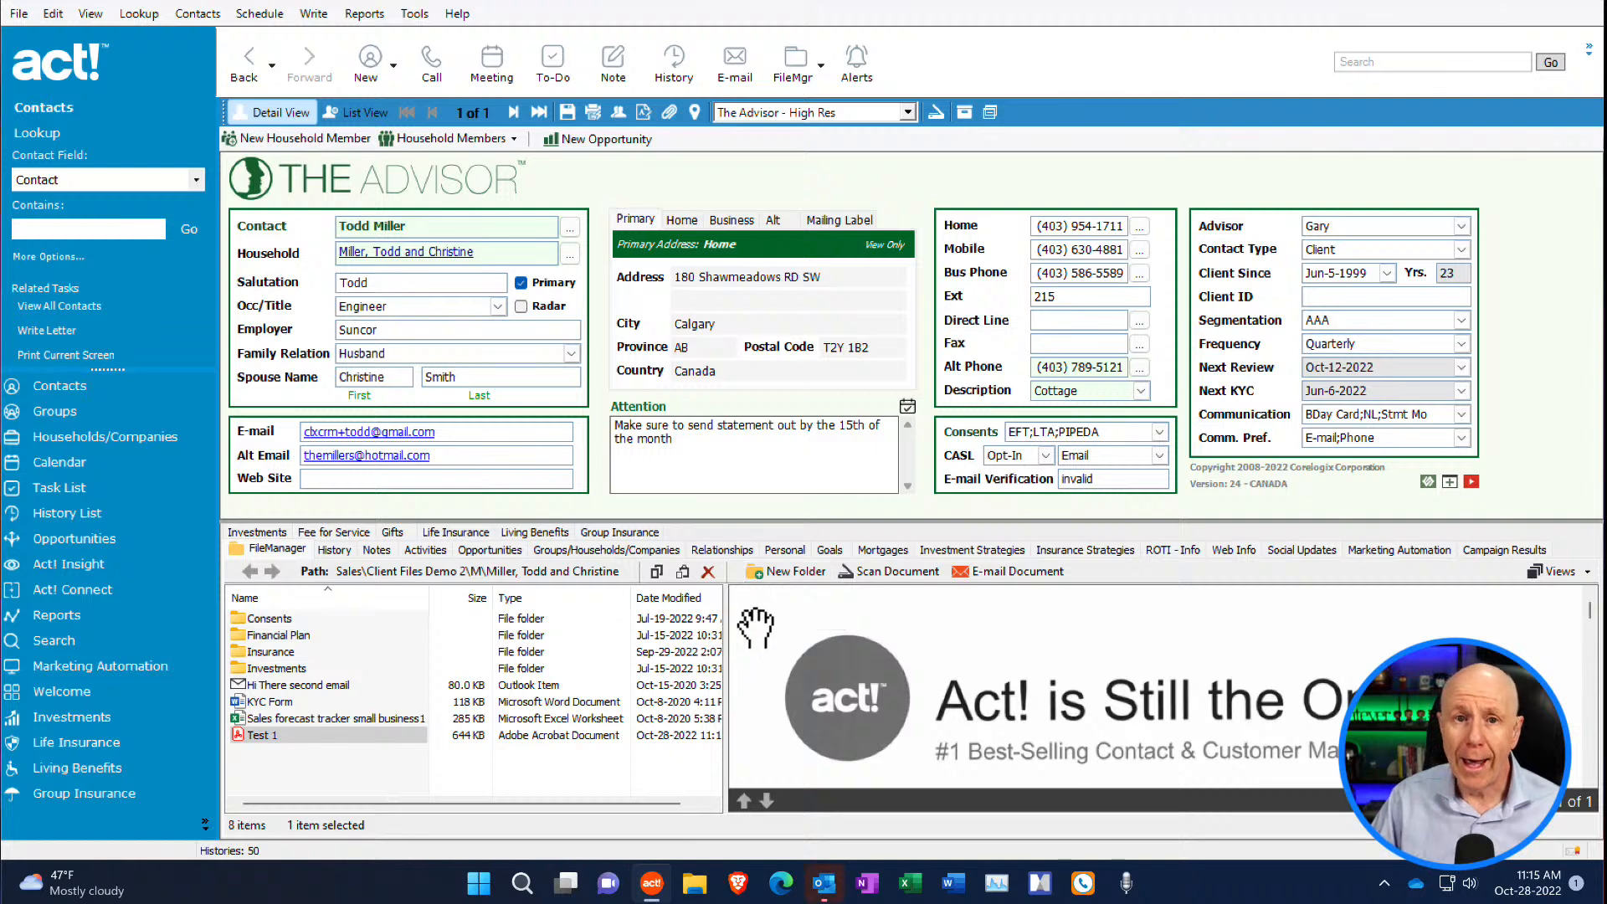
- Create a folder named Test inside the client's Consents folder and return to the client's main folder
double_click(266, 617)
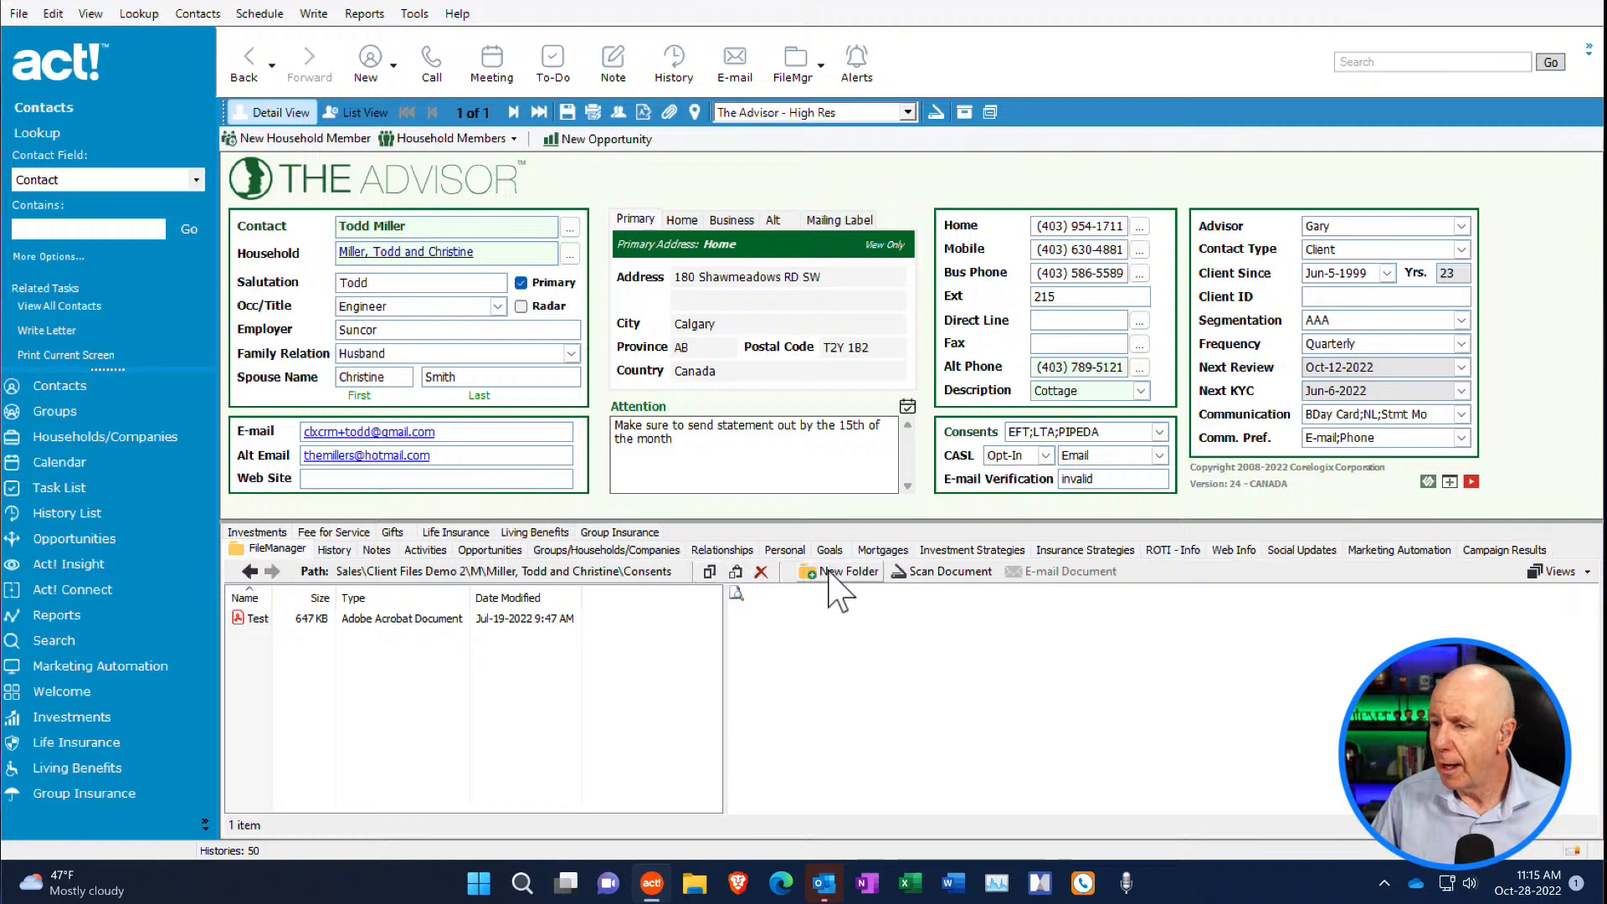
click(830, 576)
text(Test)
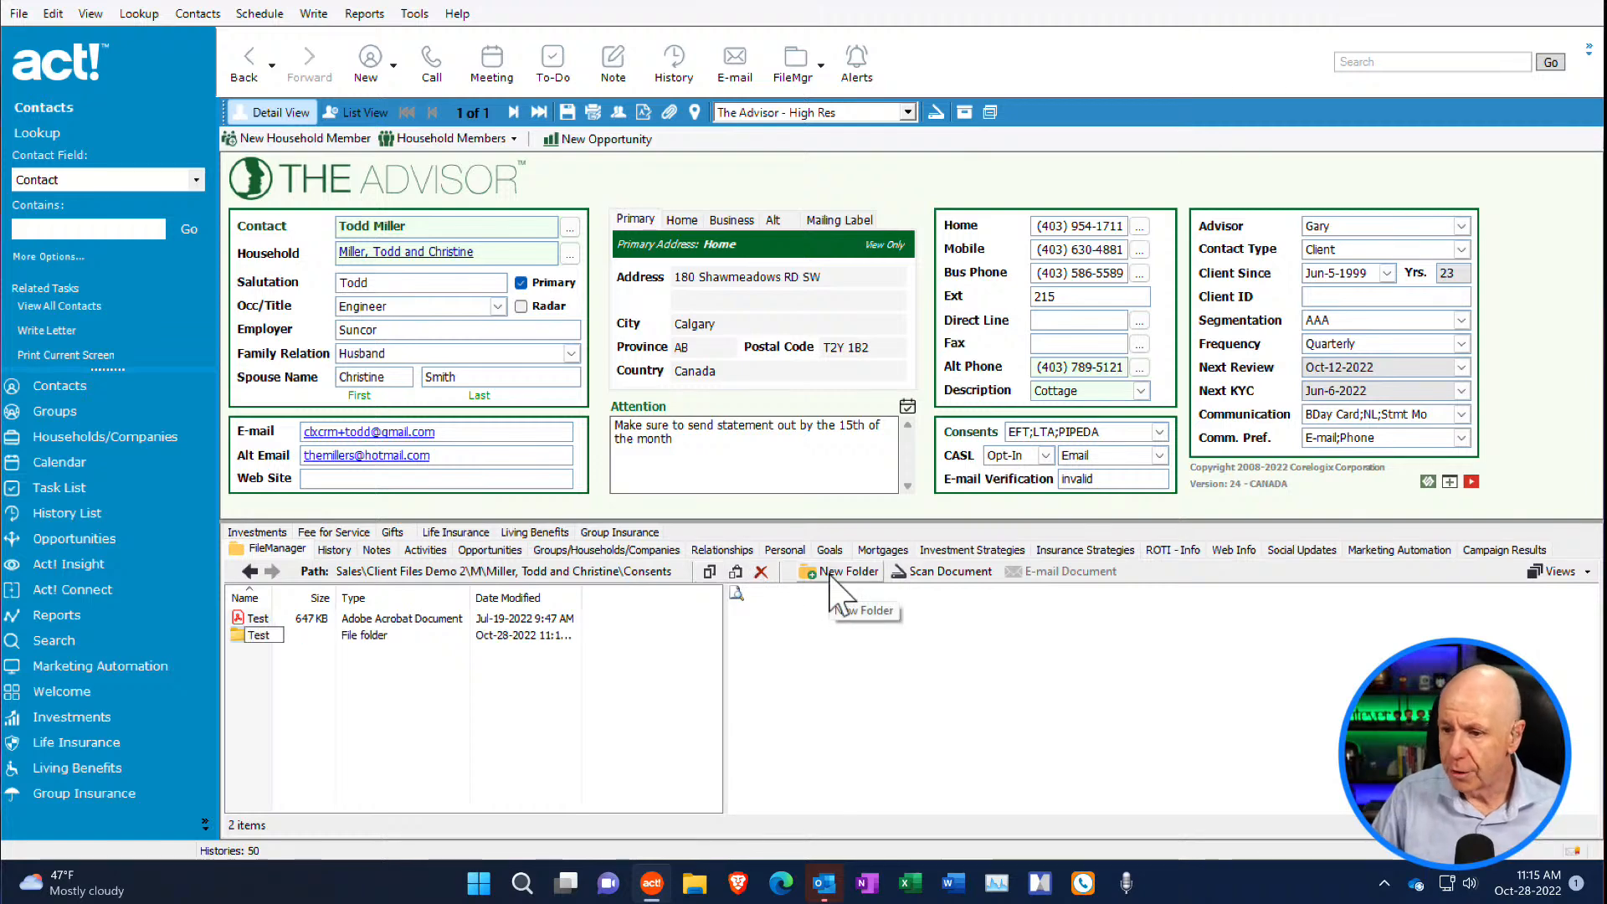
key(Return)
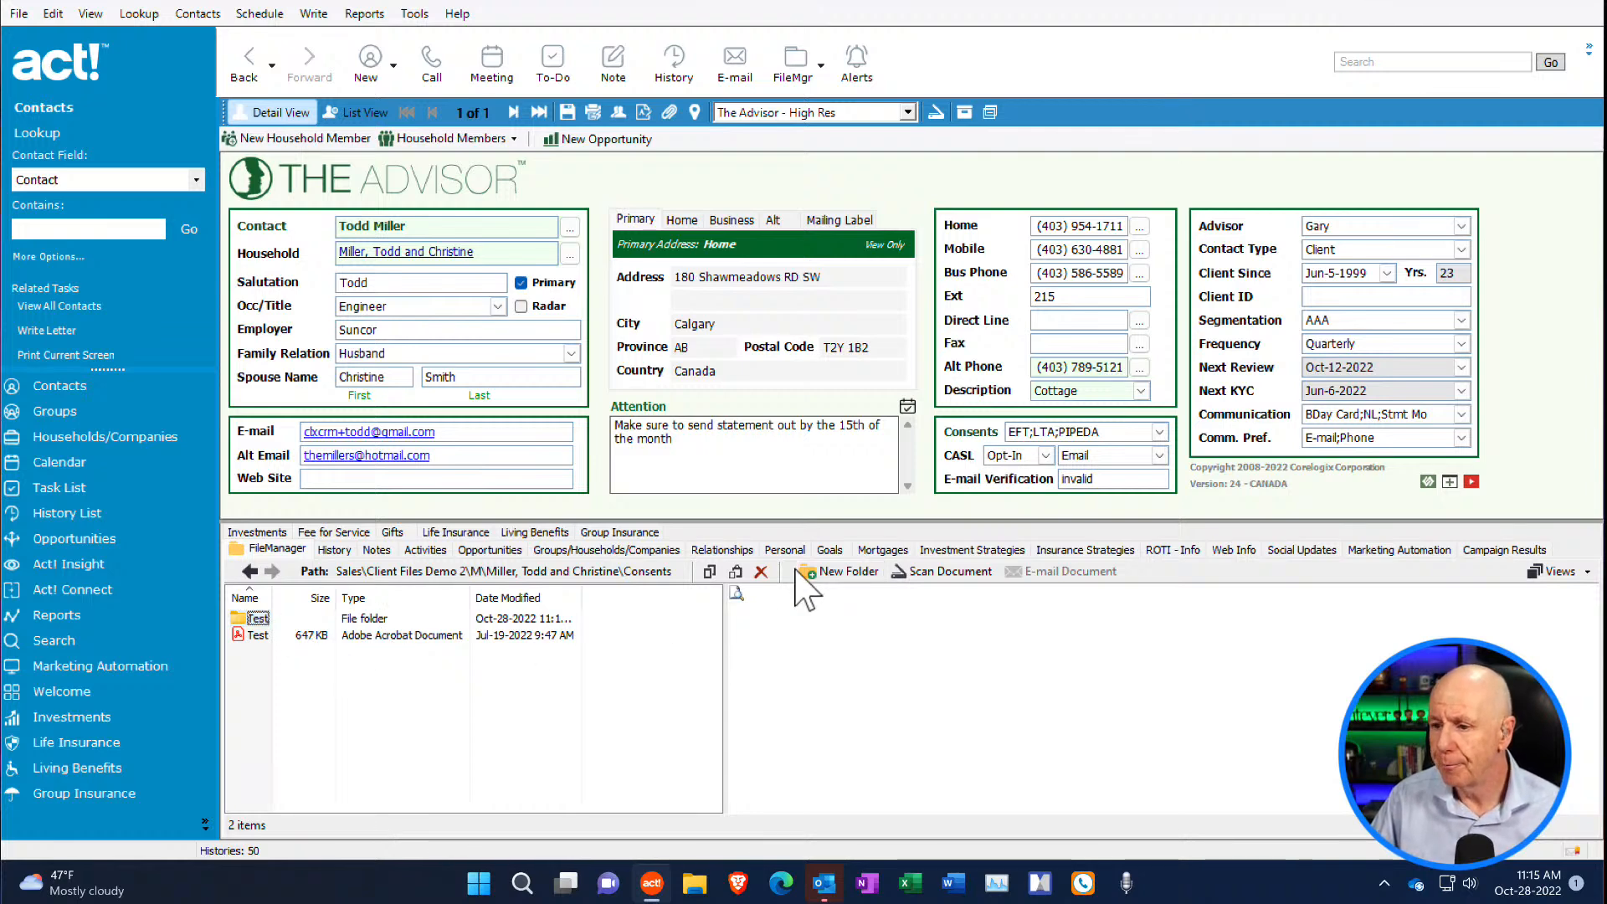
click(250, 571)
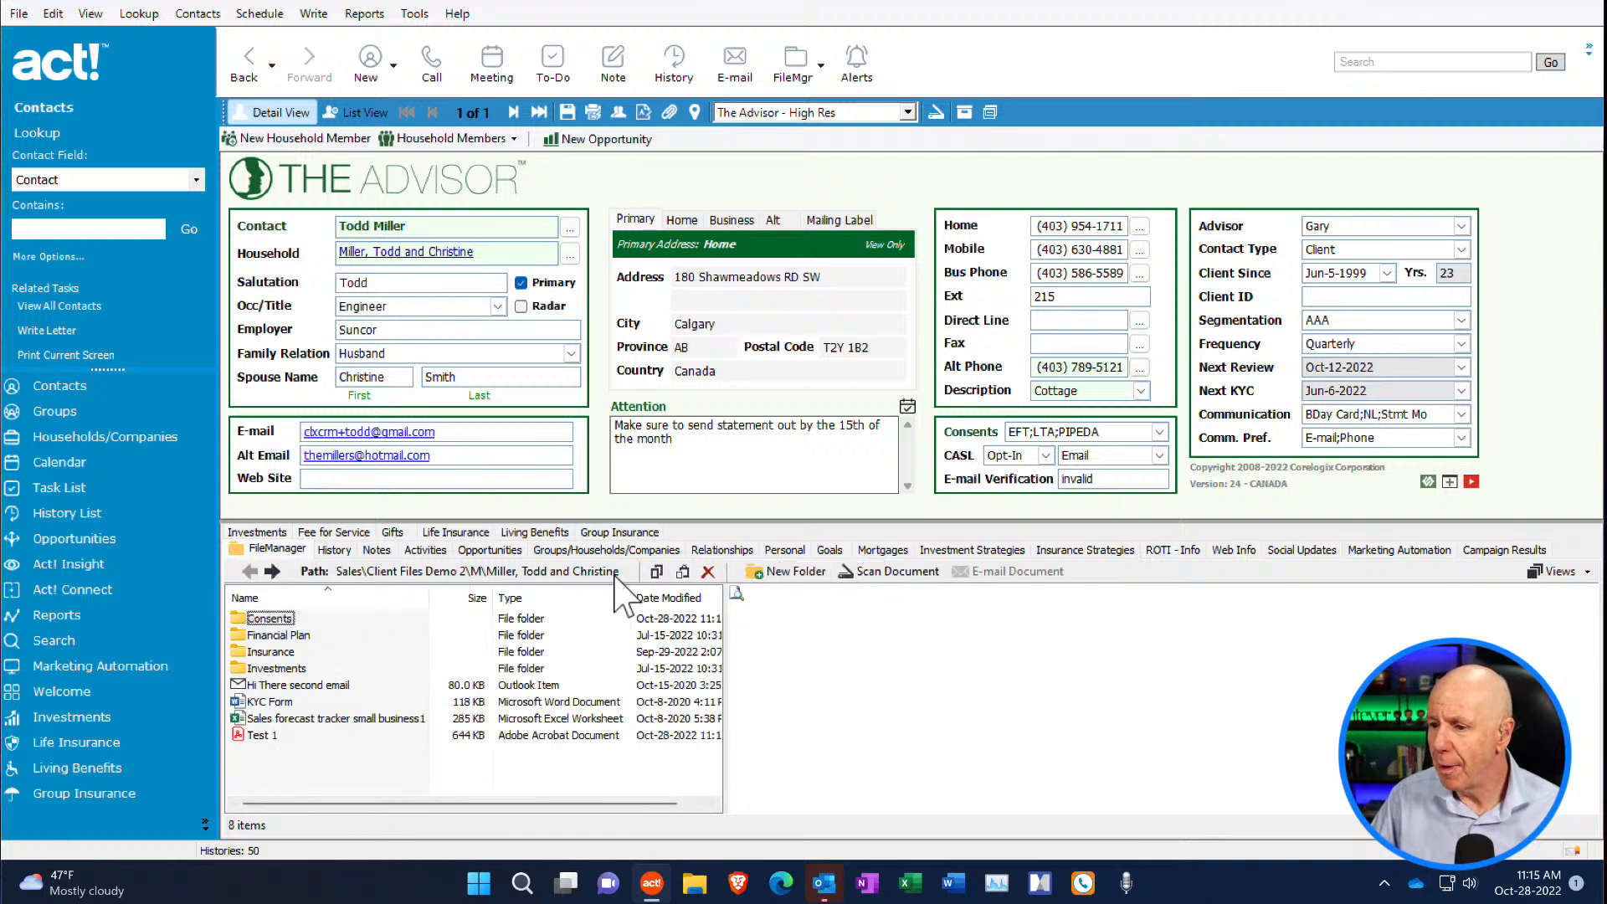
- Copy KYC Form from the client's main folder into Investments, and delete the pasted copy
click(284, 703)
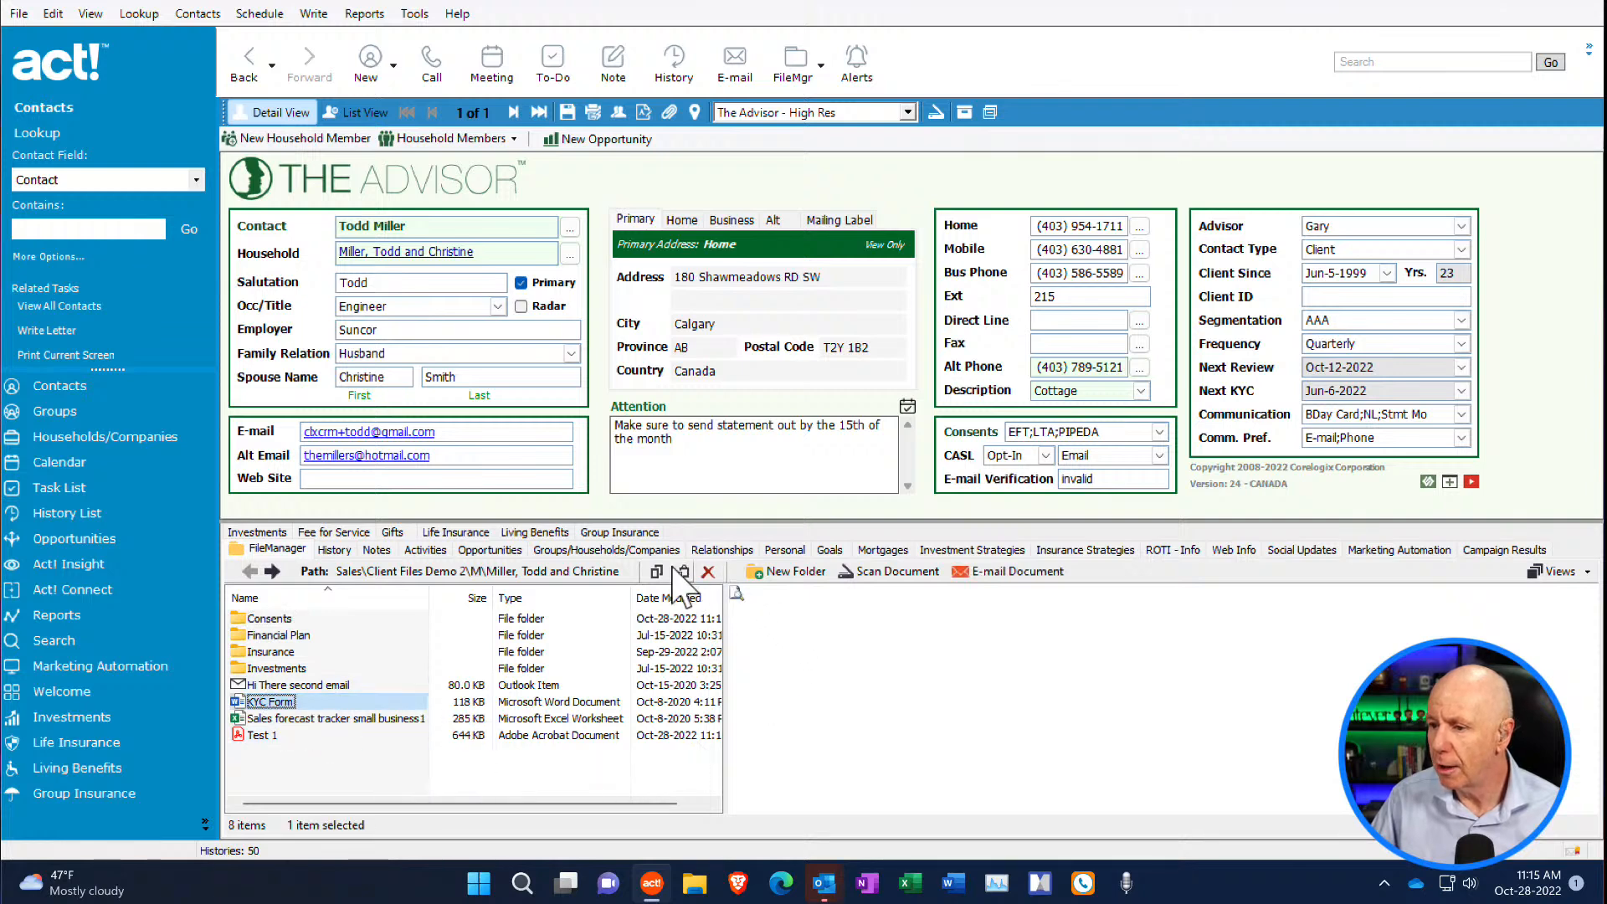
click(276, 668)
double_click(276, 669)
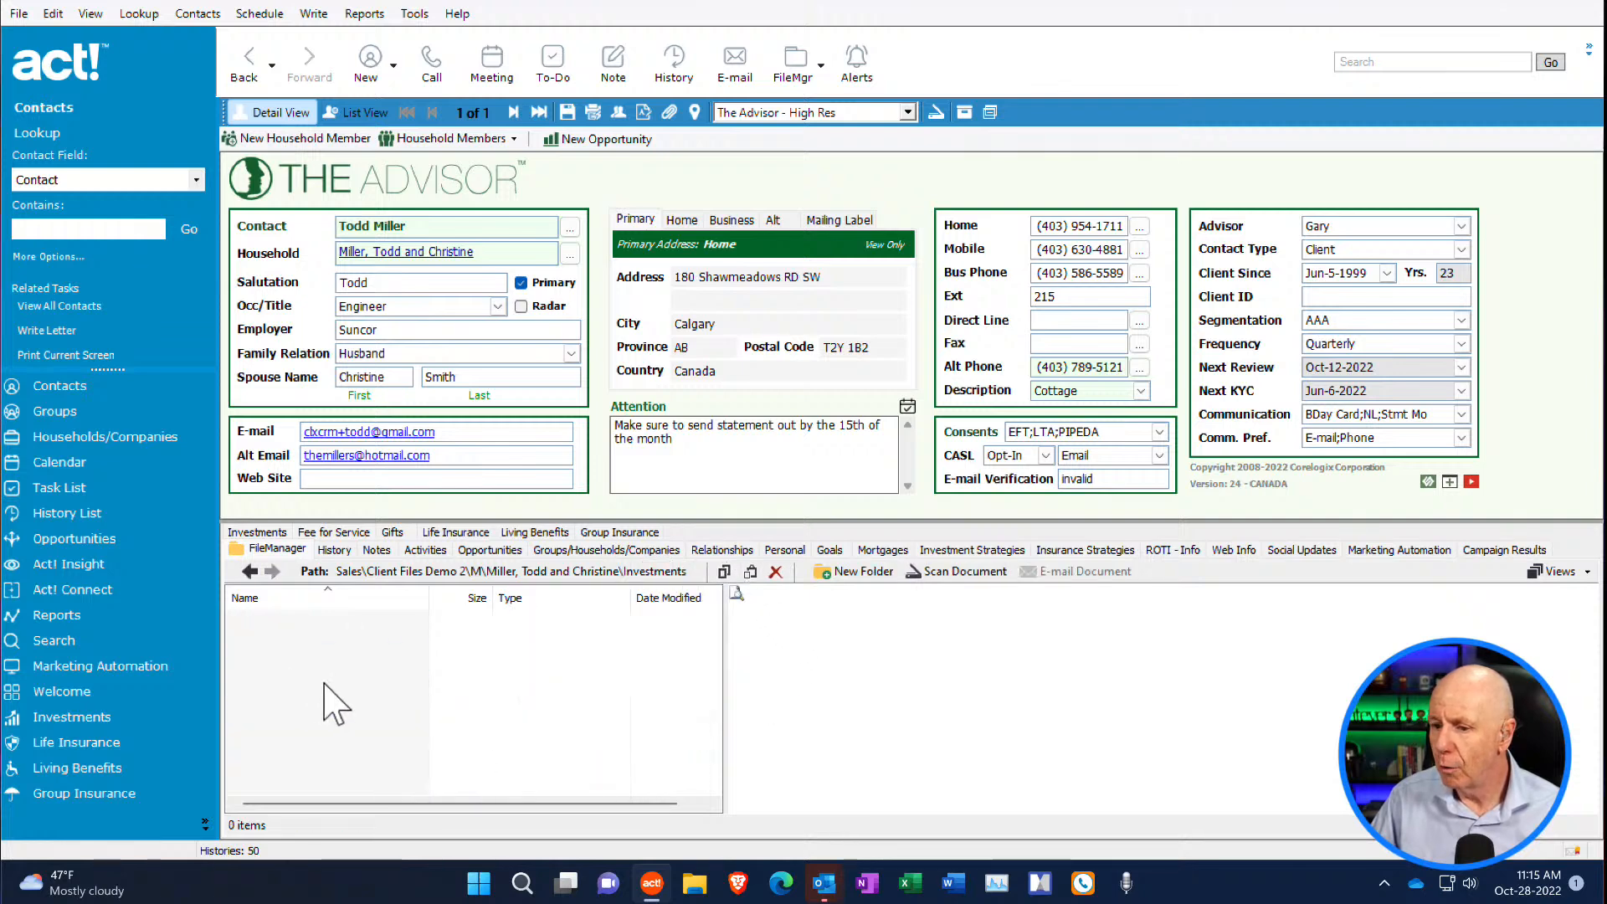
click(749, 578)
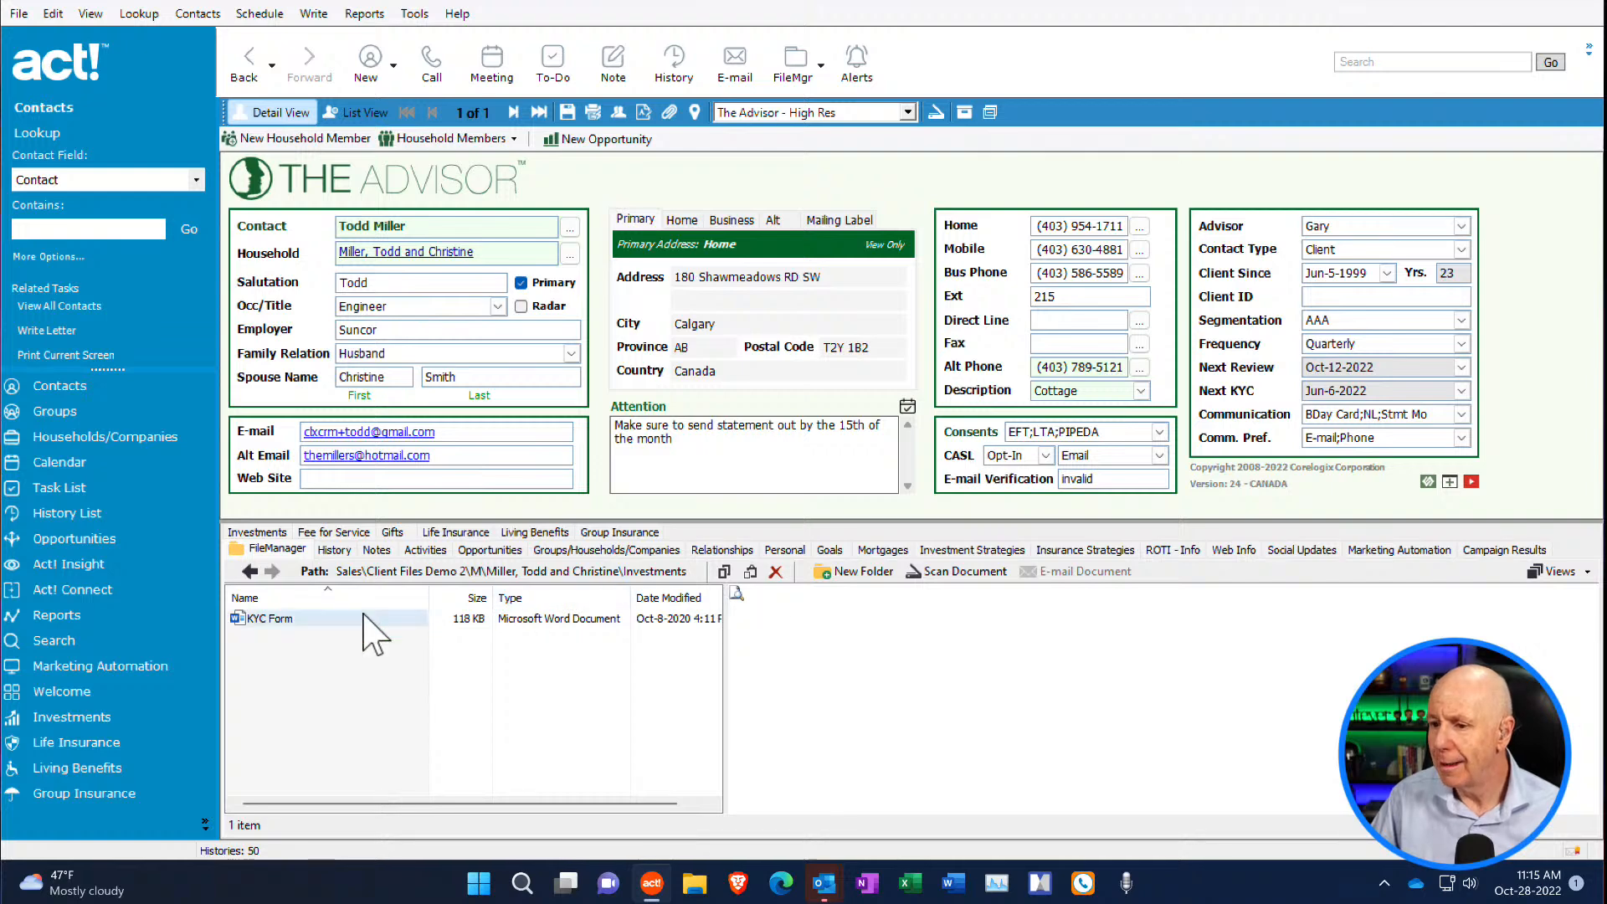
click(334, 619)
click(777, 573)
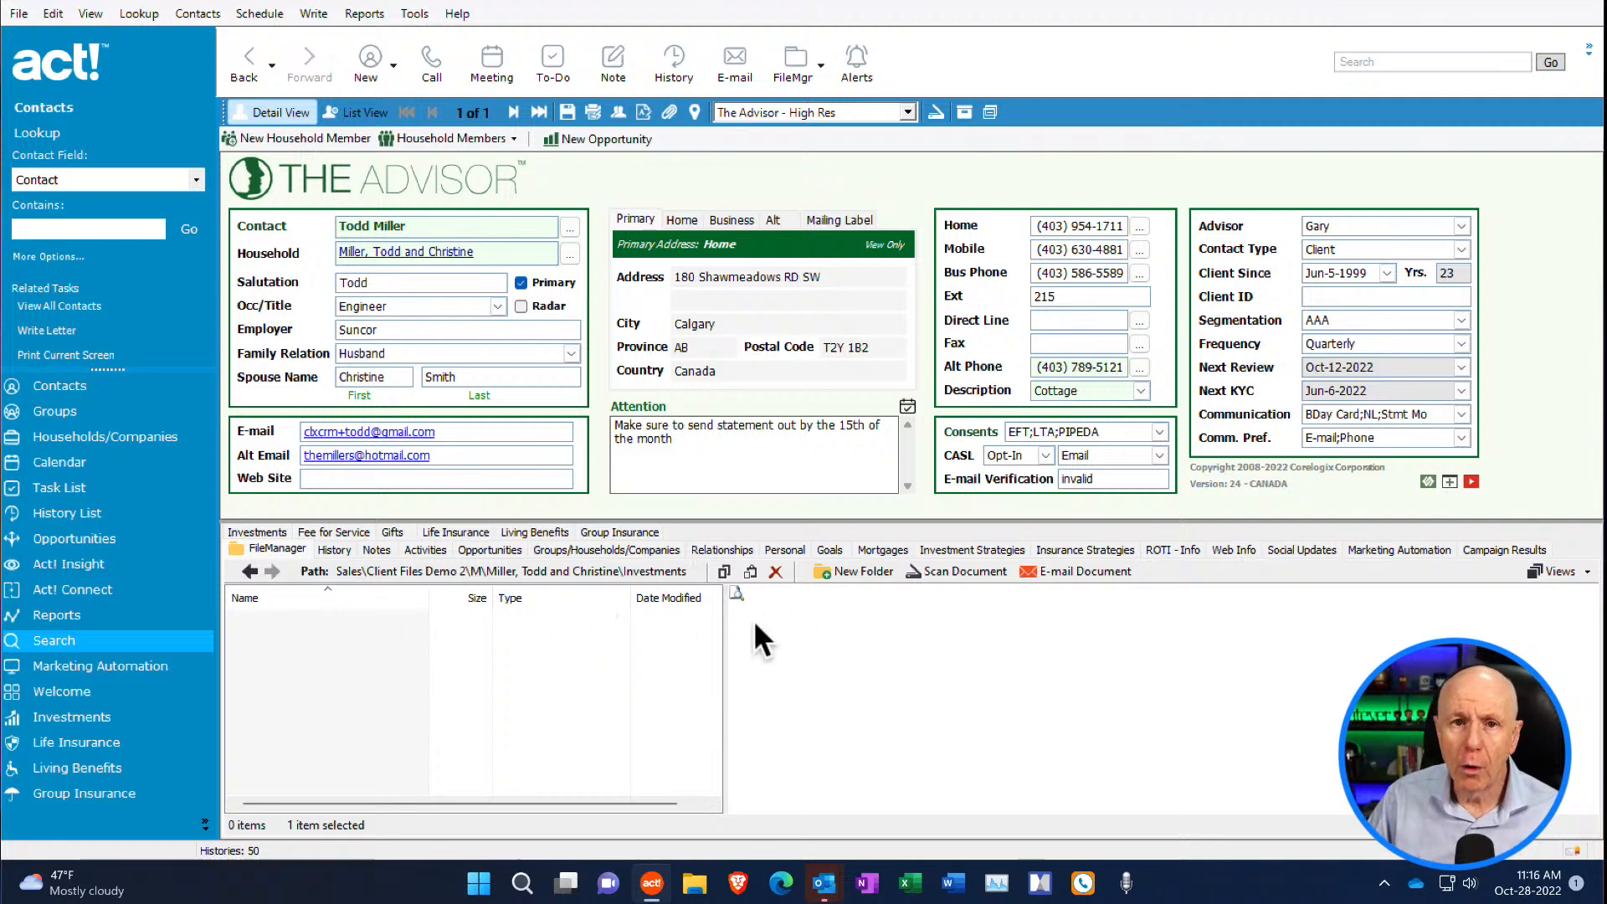
- Open the client's folder in File Explorer from Act!, view its contents and path, and close the window
click(799, 71)
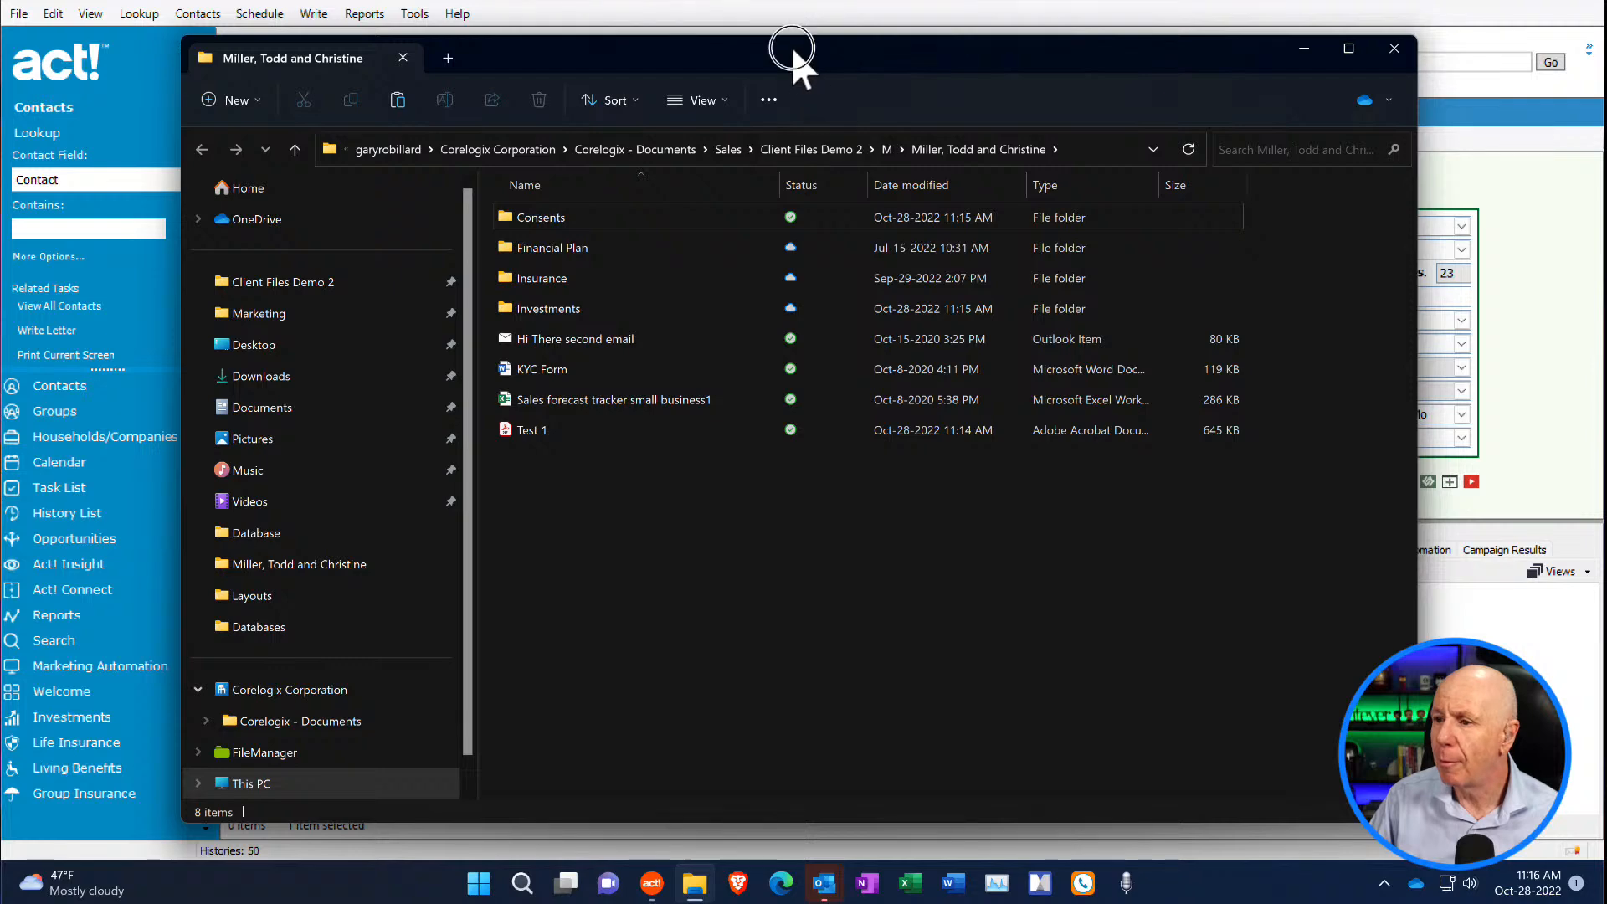
drag(792, 51, 675, 52)
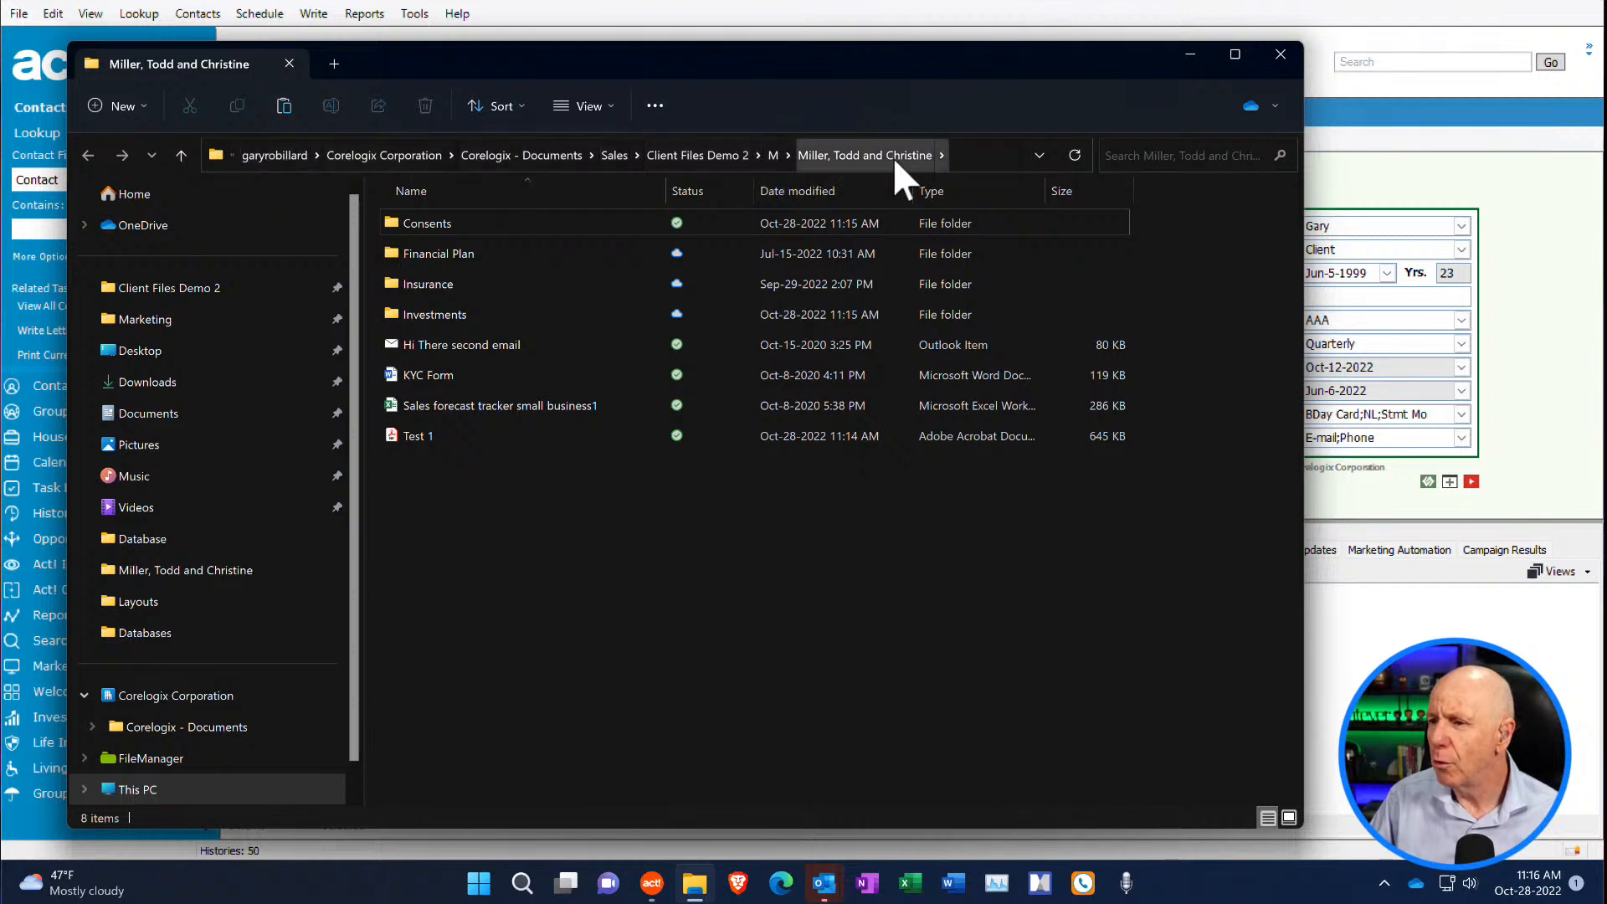
click(1279, 53)
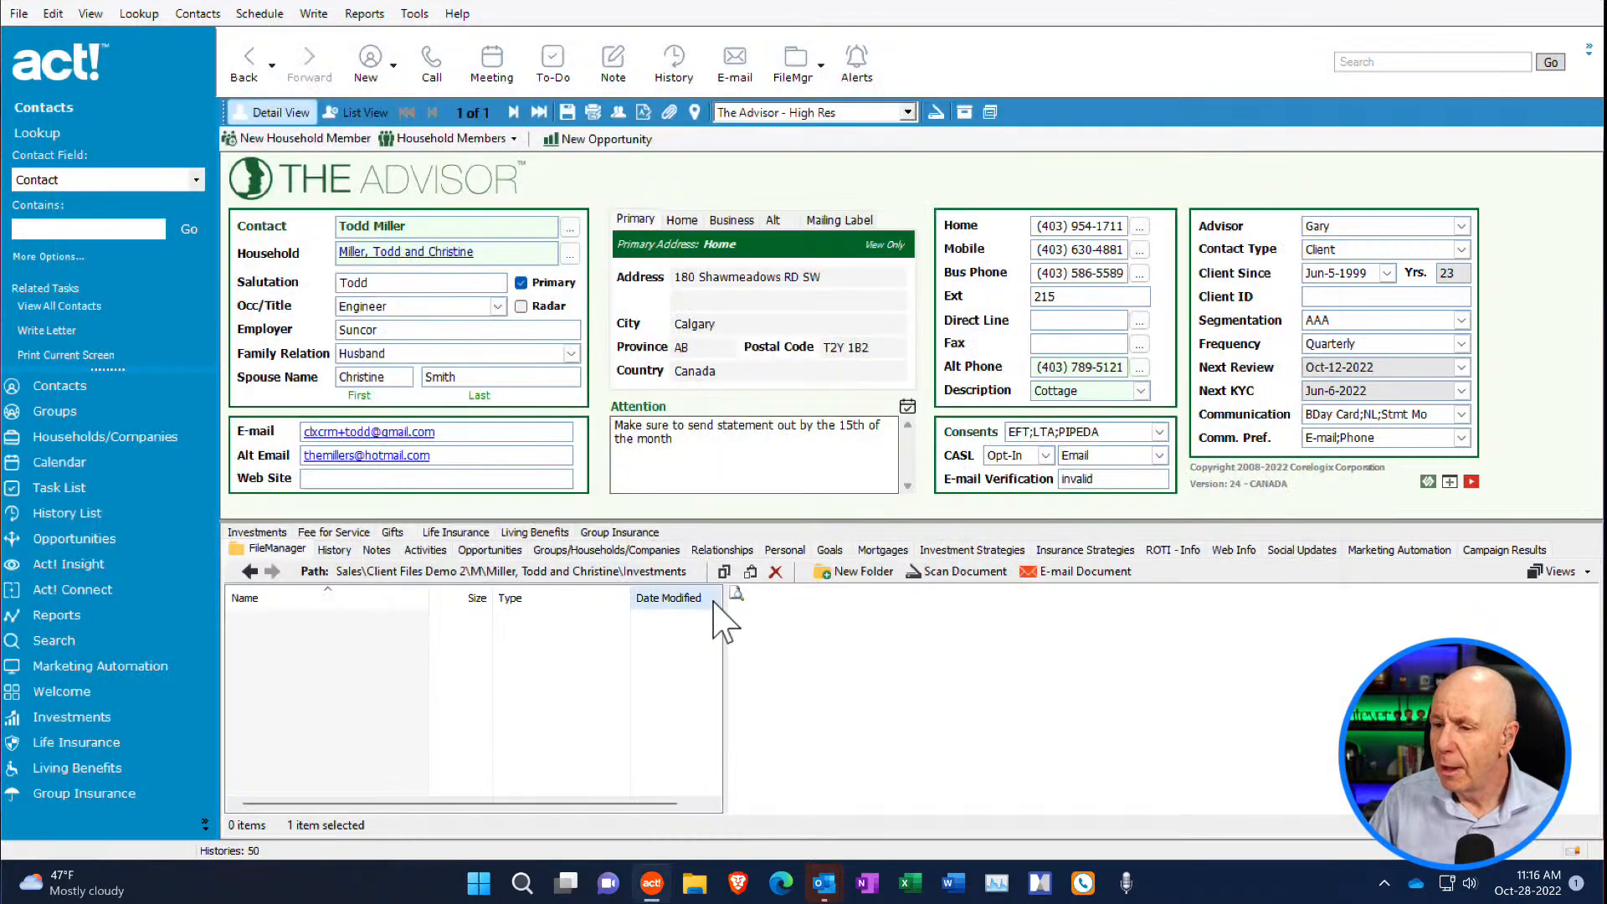
- Switch to Excel, create a workbook from the College expense estimator template, and set cell E8 to 1000
click(911, 883)
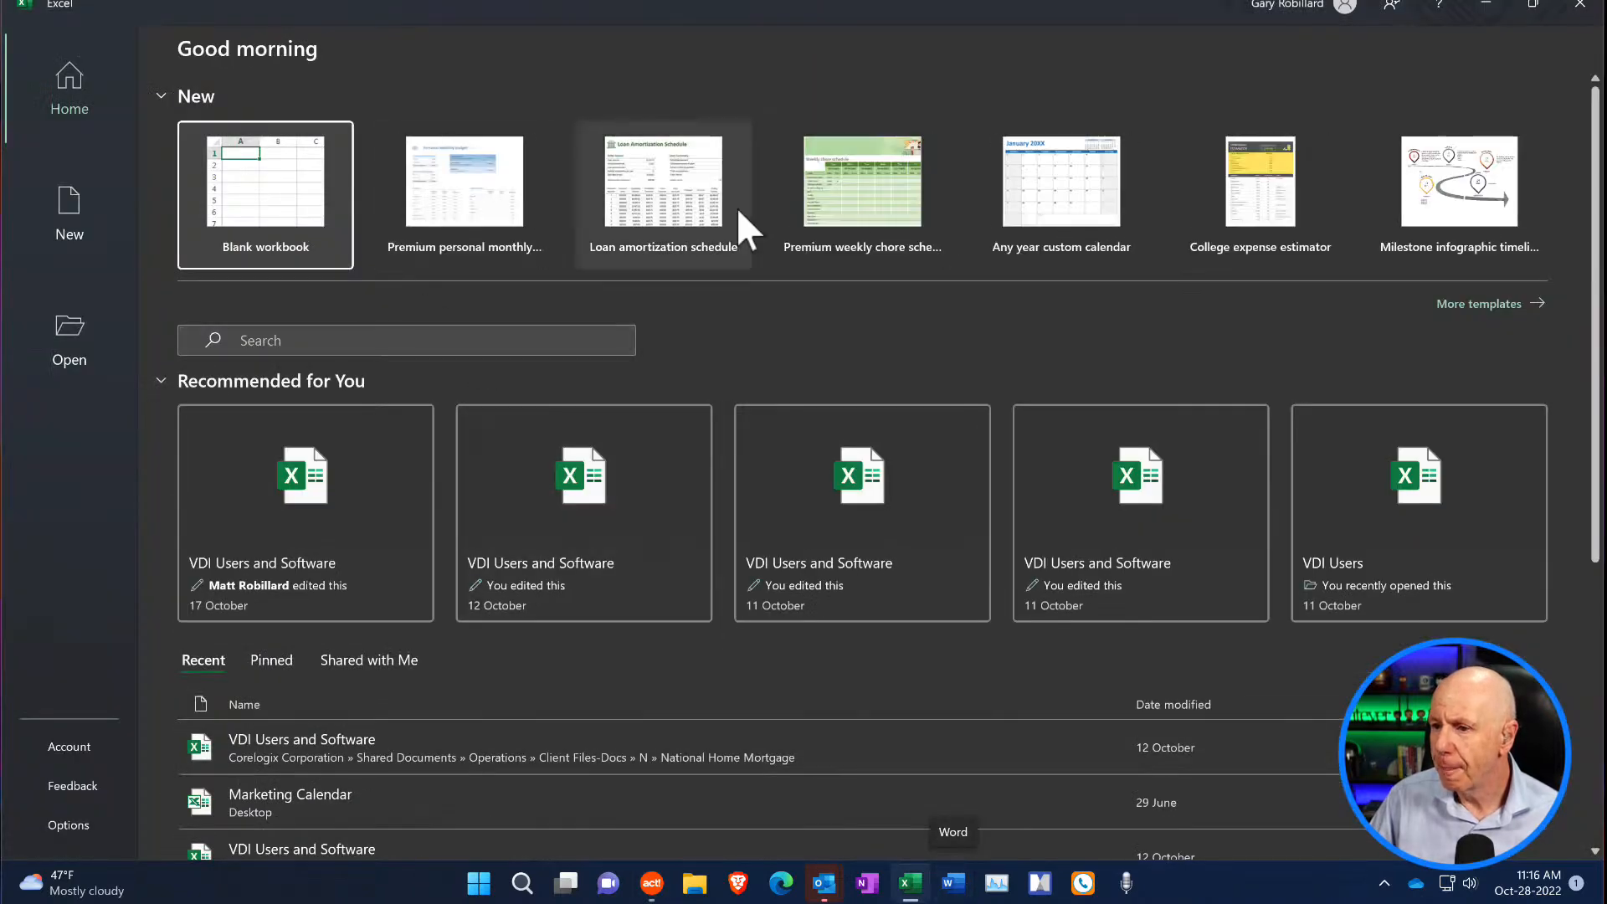
click(1255, 205)
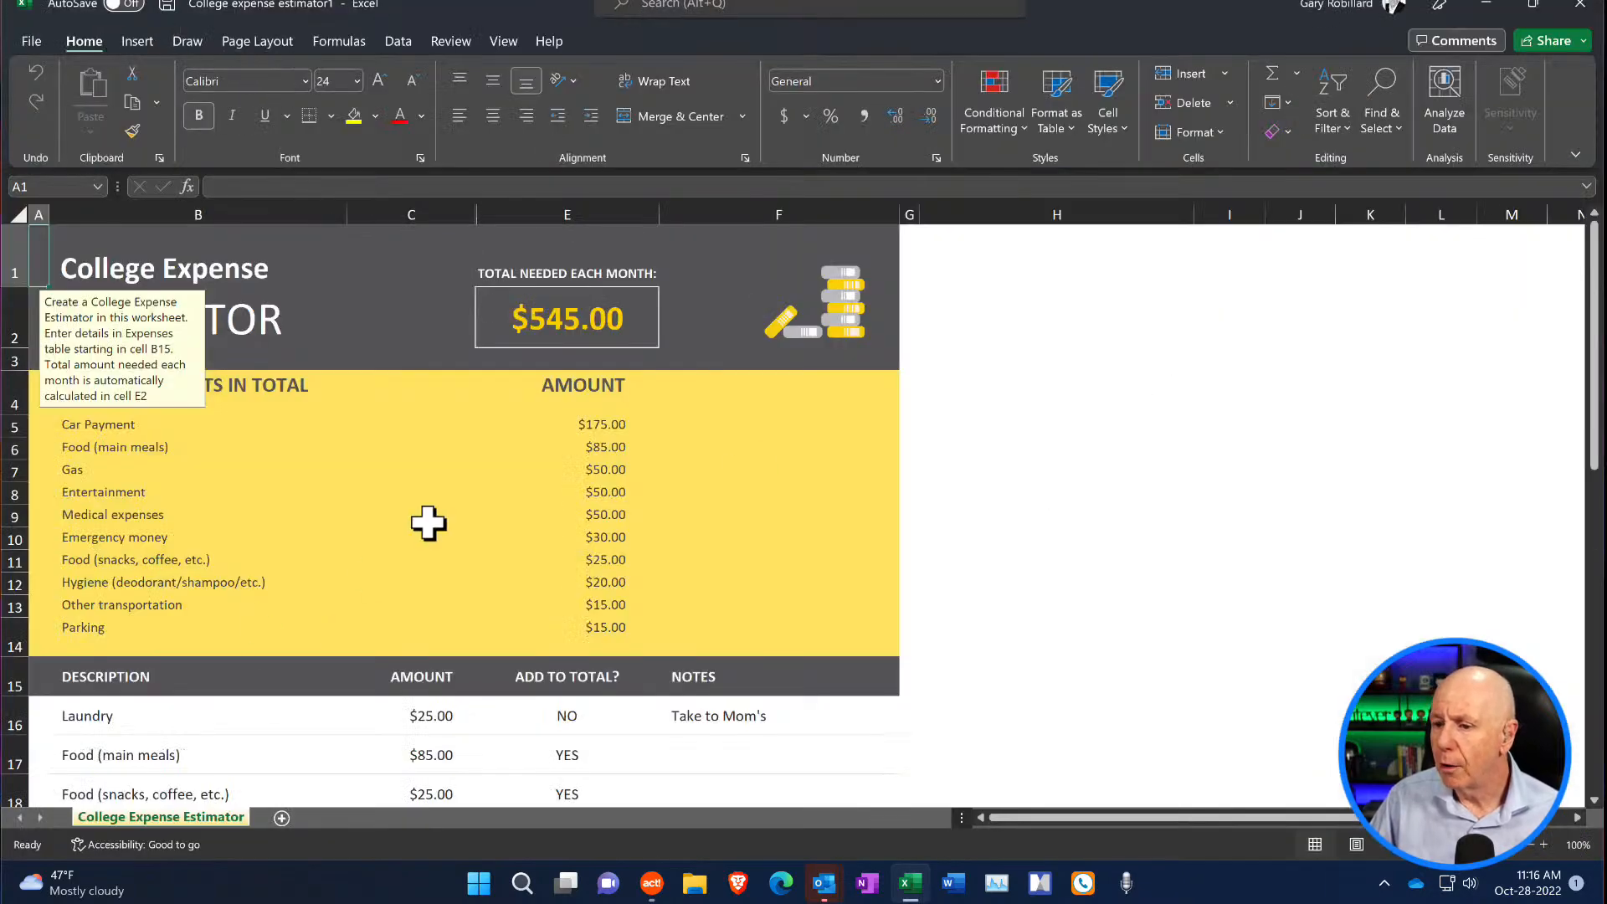
click(613, 497)
text(10)
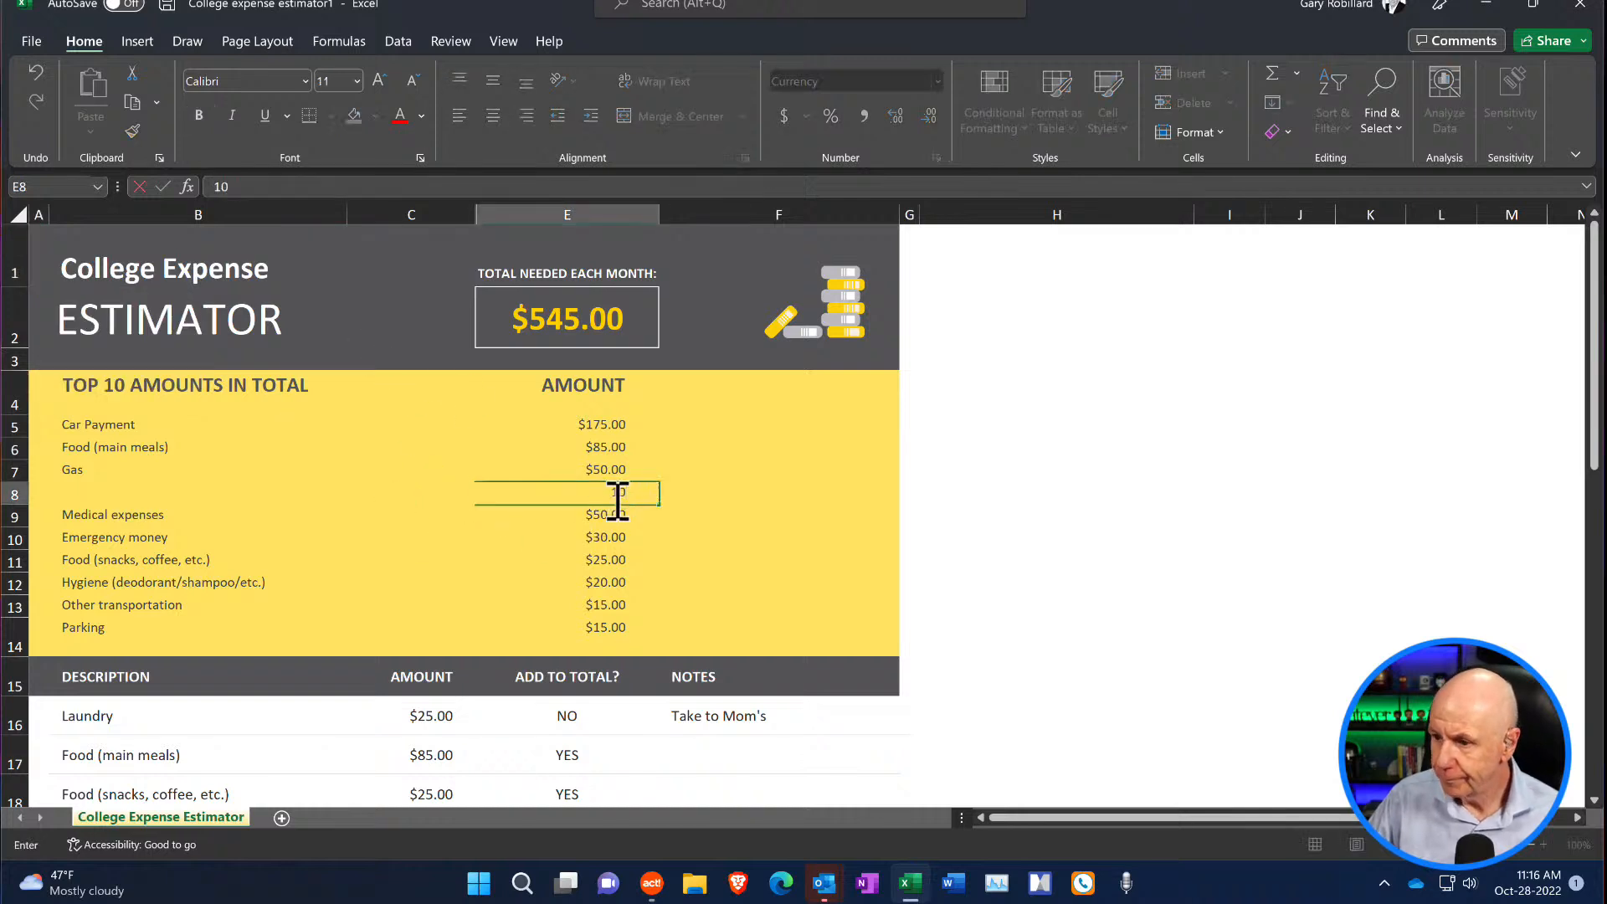
click(739, 537)
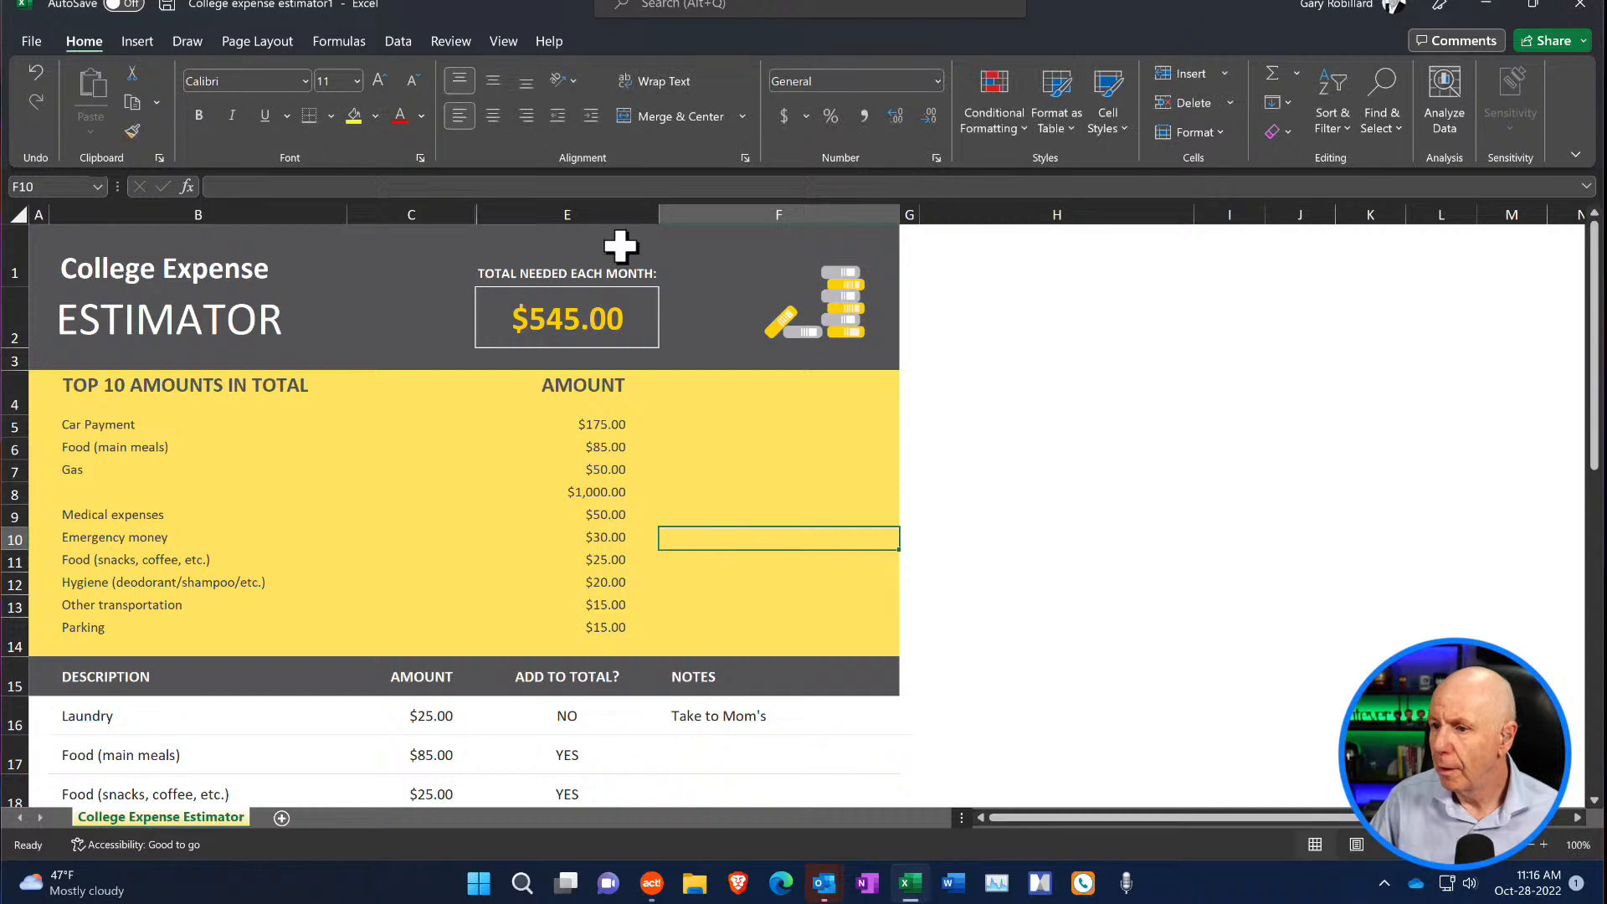
- Save the workbook as College expense estimator1 in the OneDrive Documents folder and dismiss the AutoSave notice
click(170, 5)
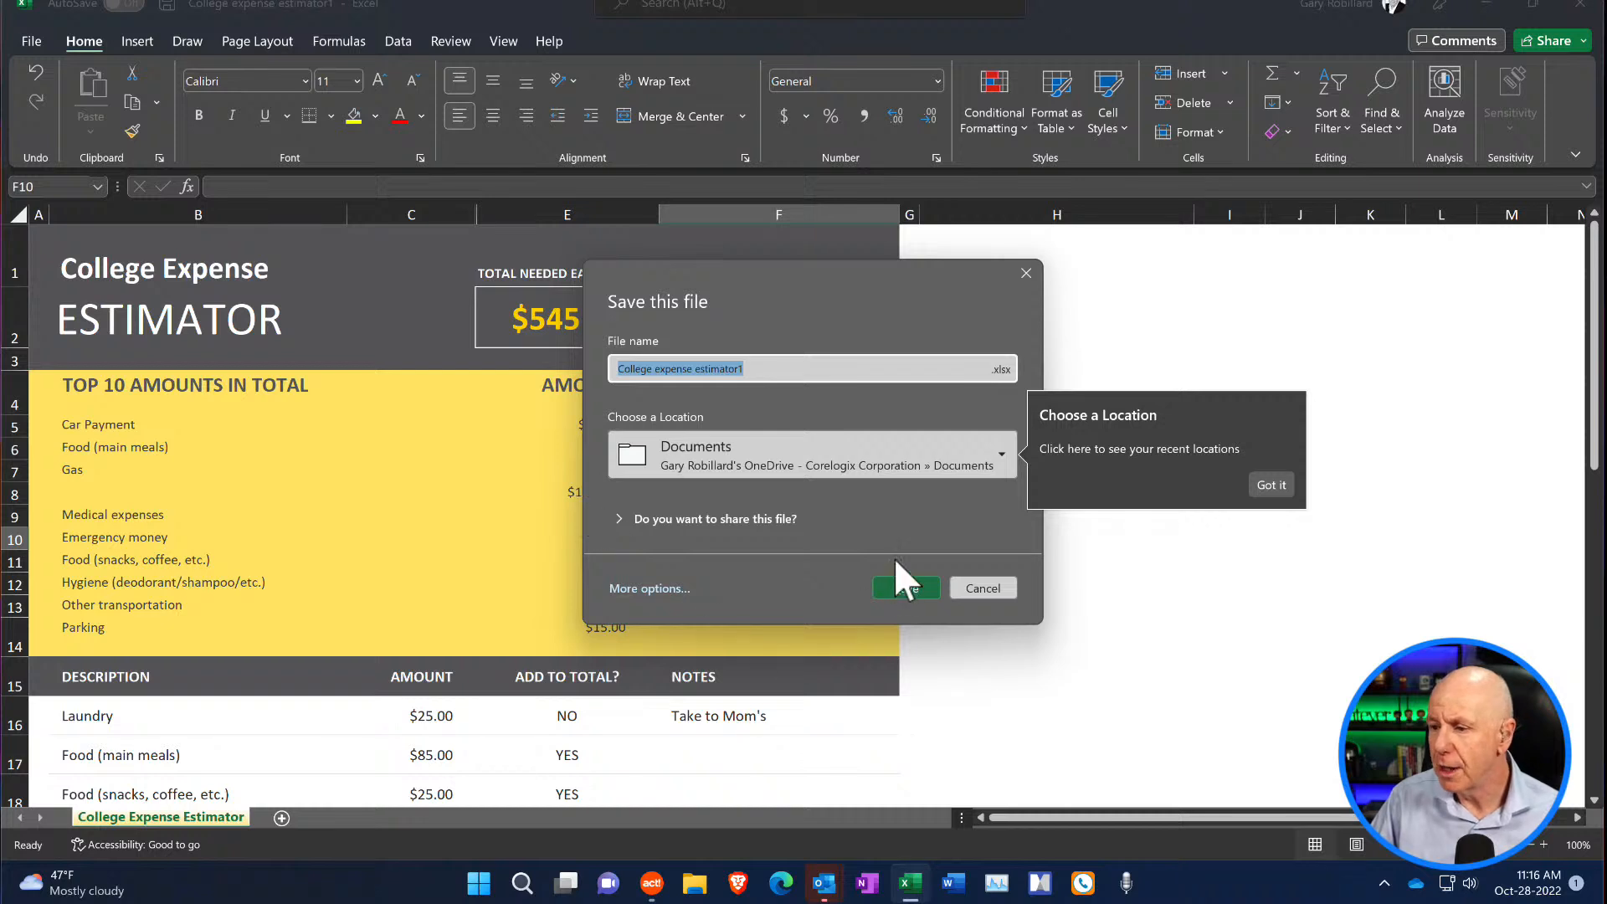
click(906, 589)
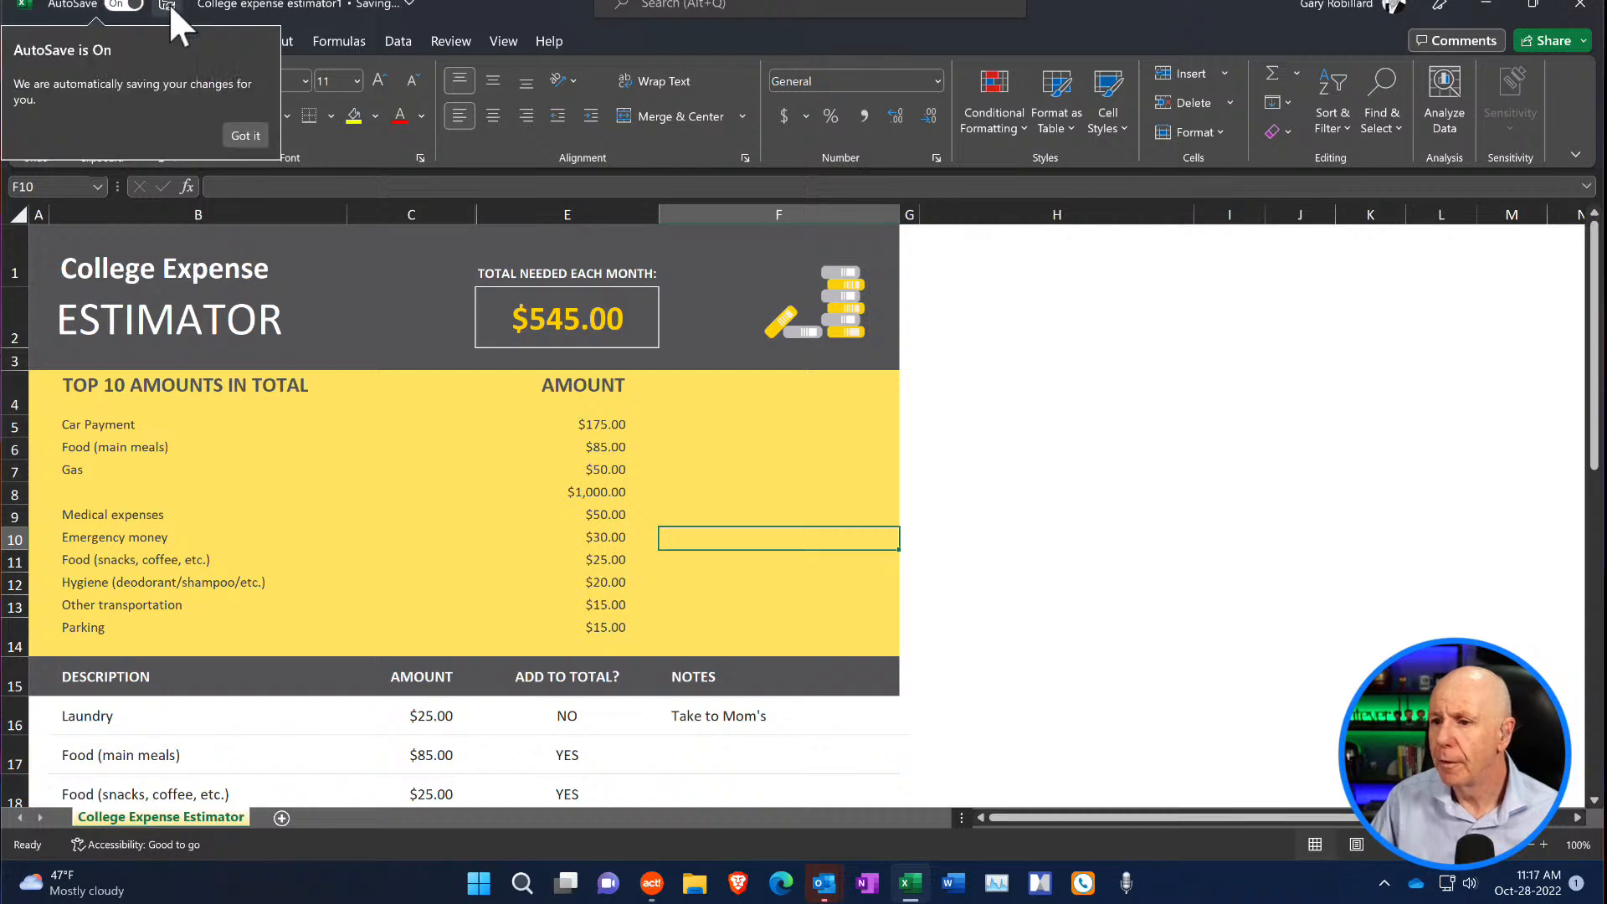
click(241, 130)
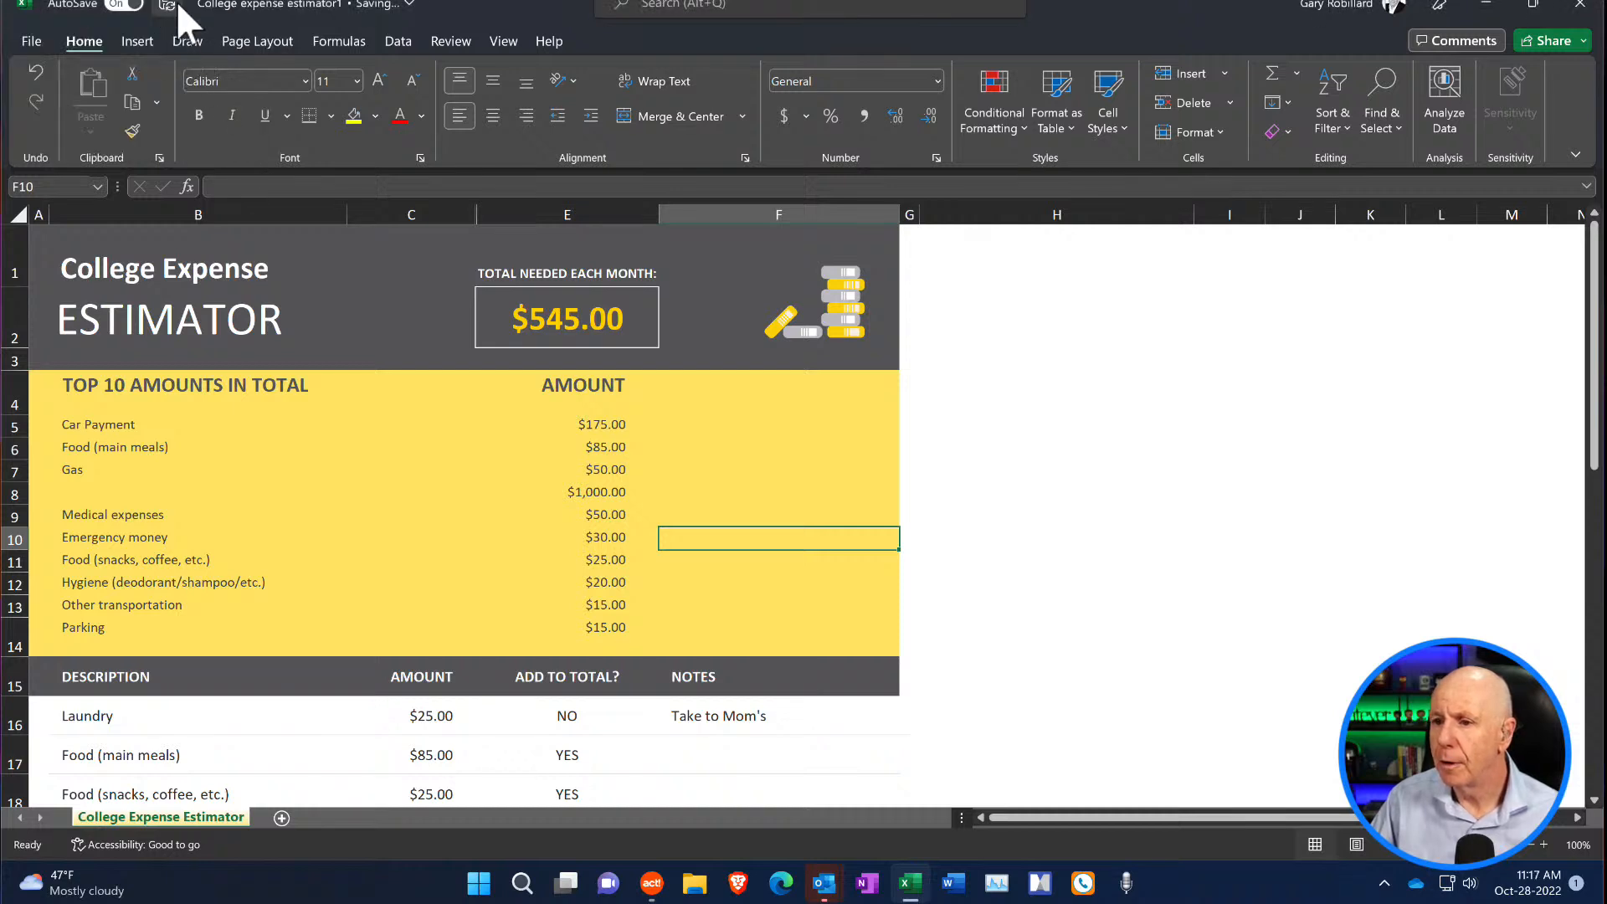
right_click(168, 6)
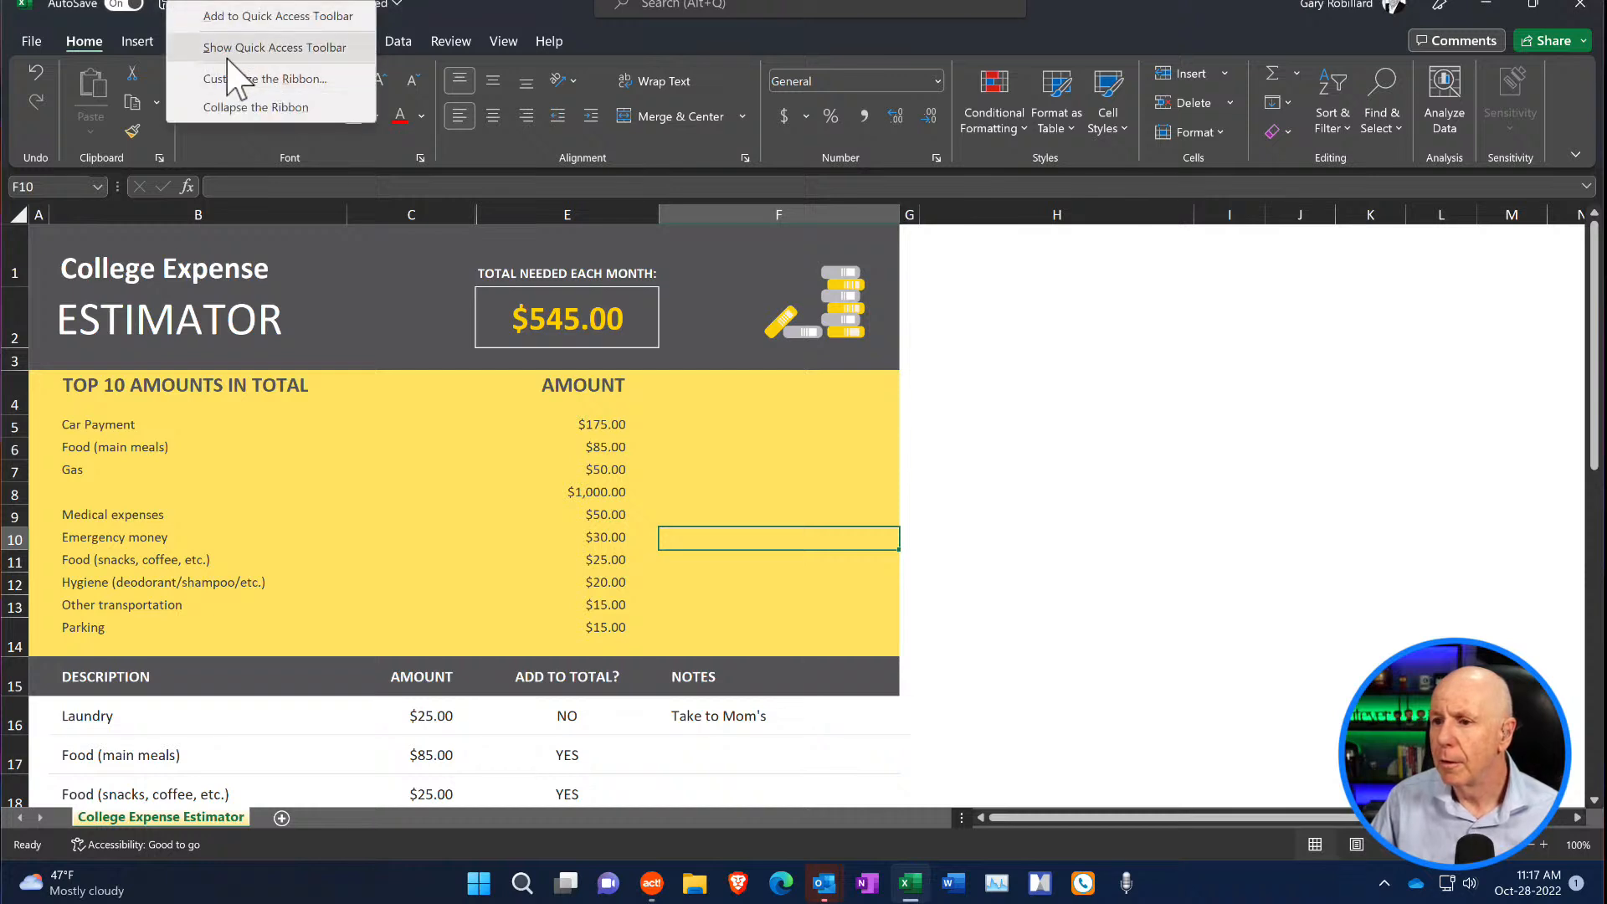
click(998, 390)
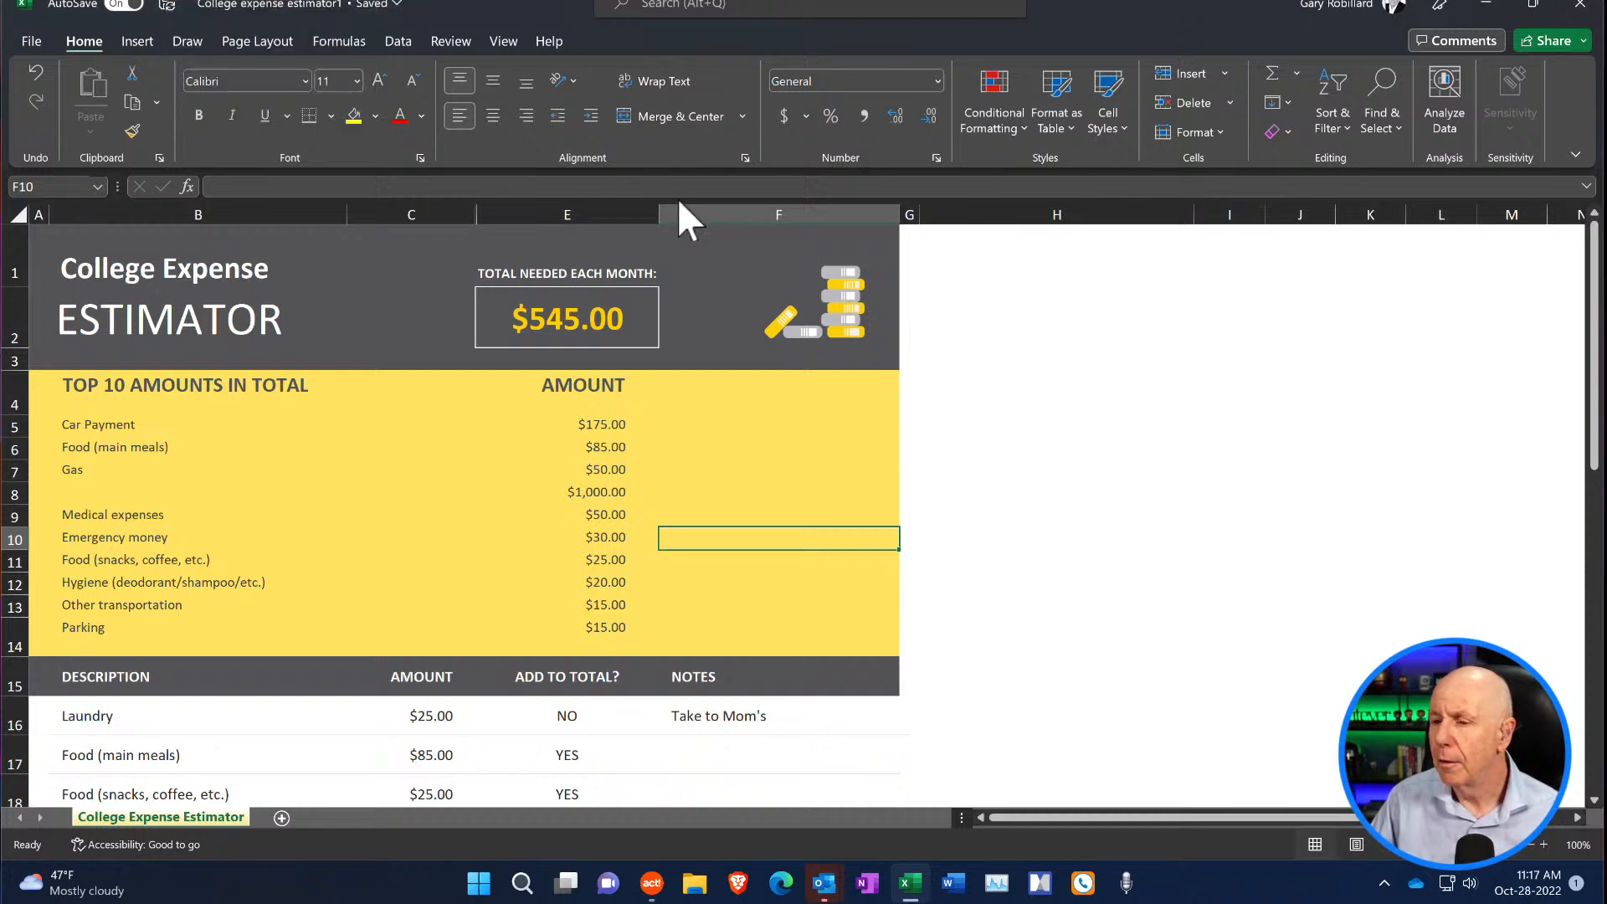
right_click(171, 4)
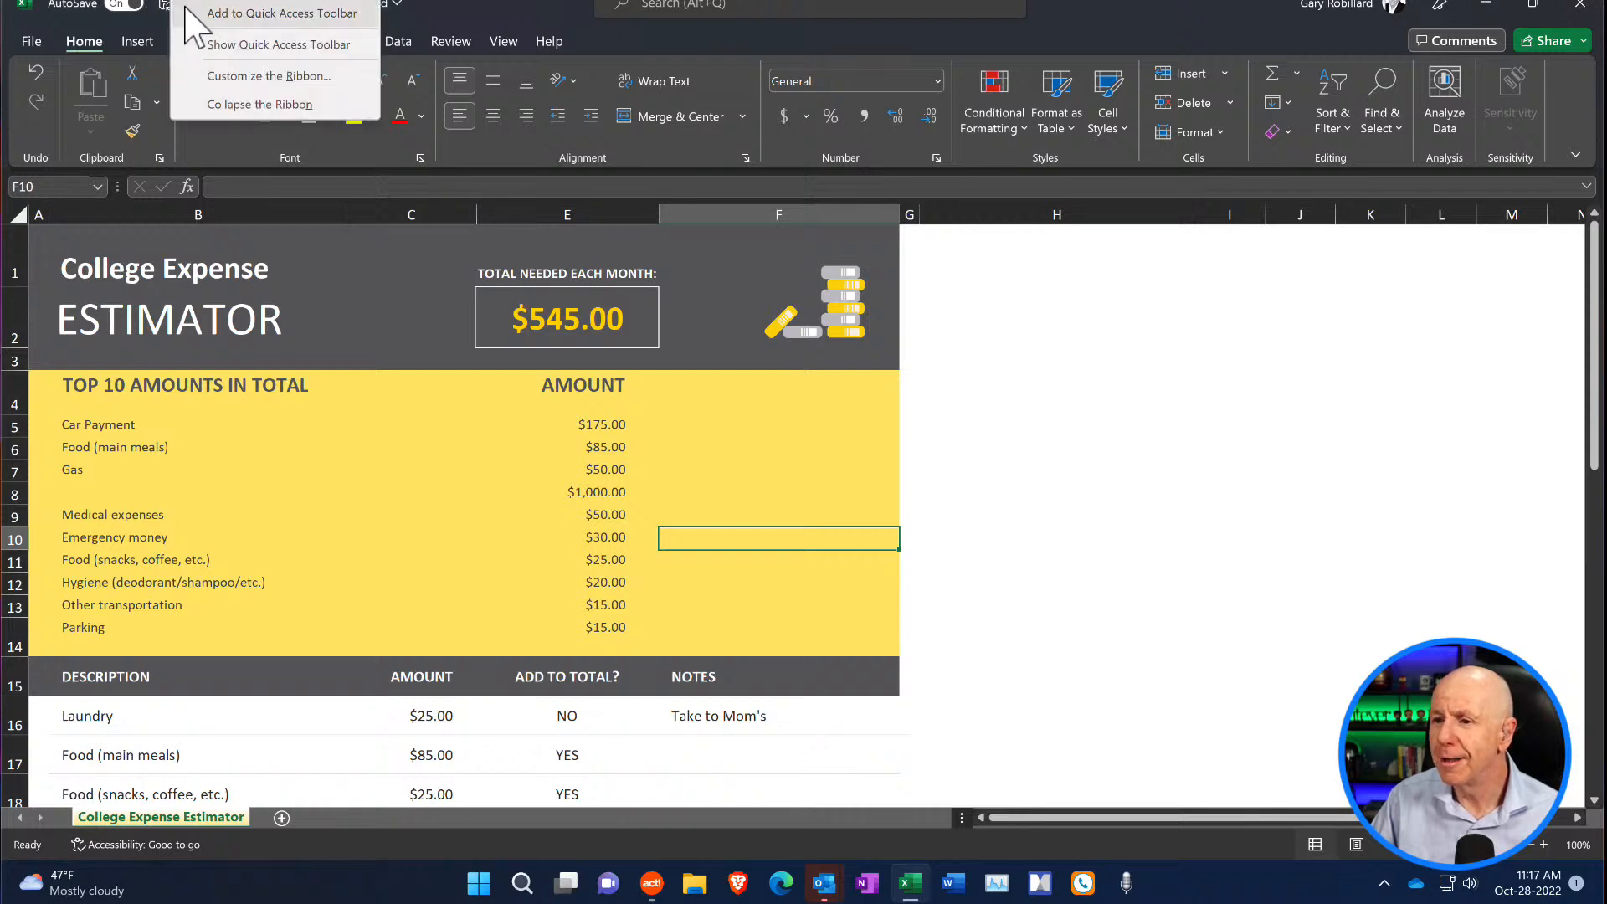
- Save a copy of College expense estimator1 into the client's Financial Plan folder through the FileManager location, and close the workbook
click(29, 41)
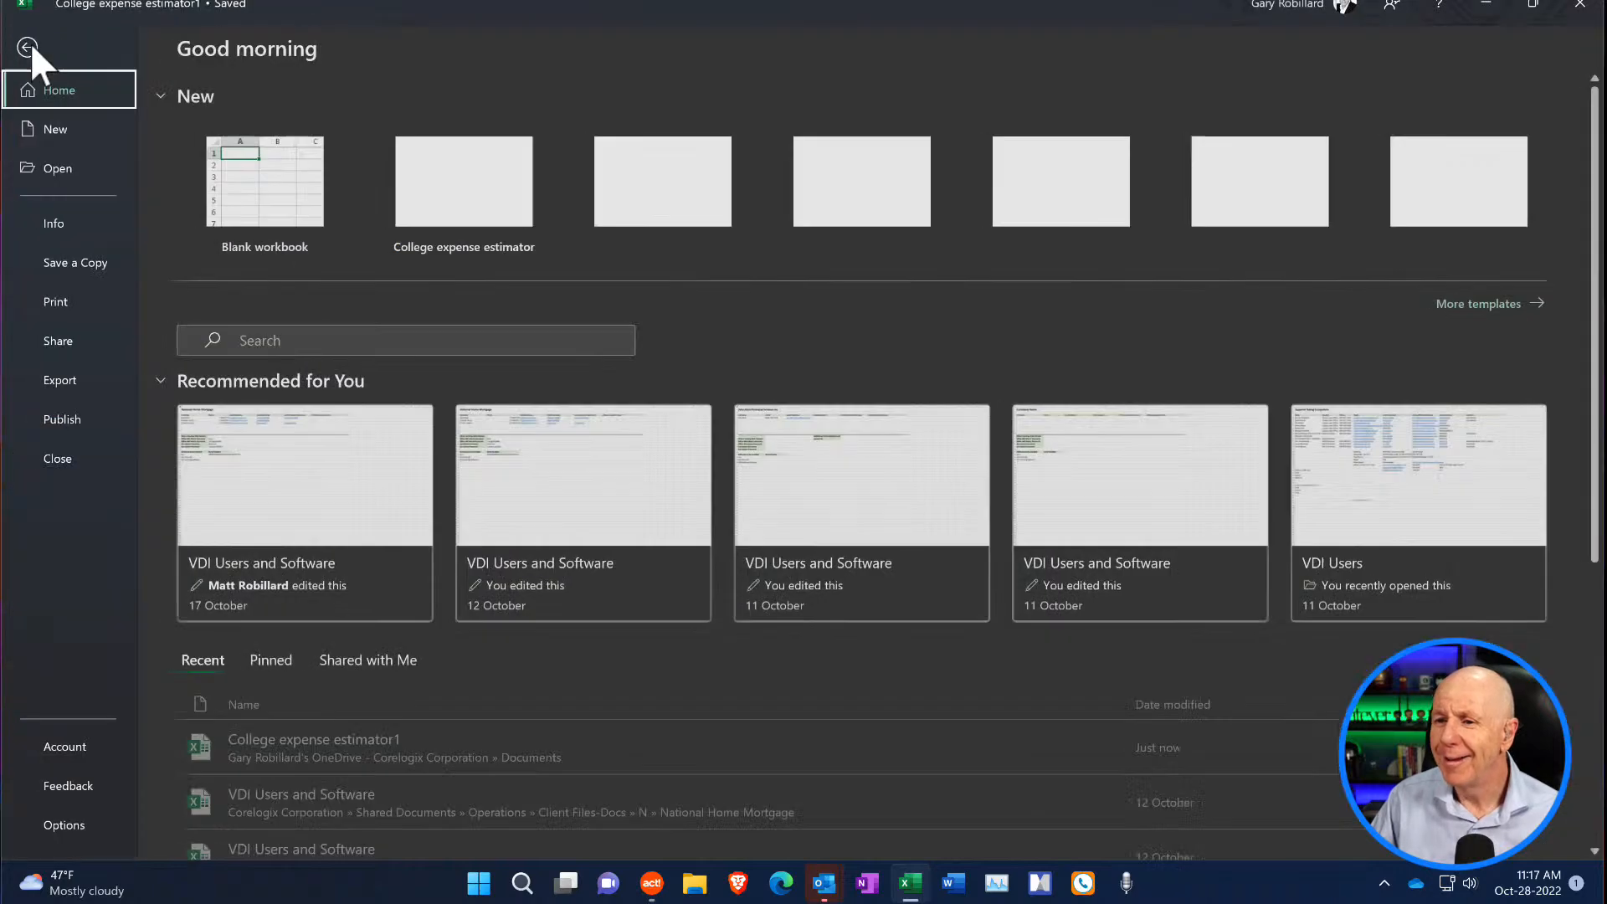
click(77, 263)
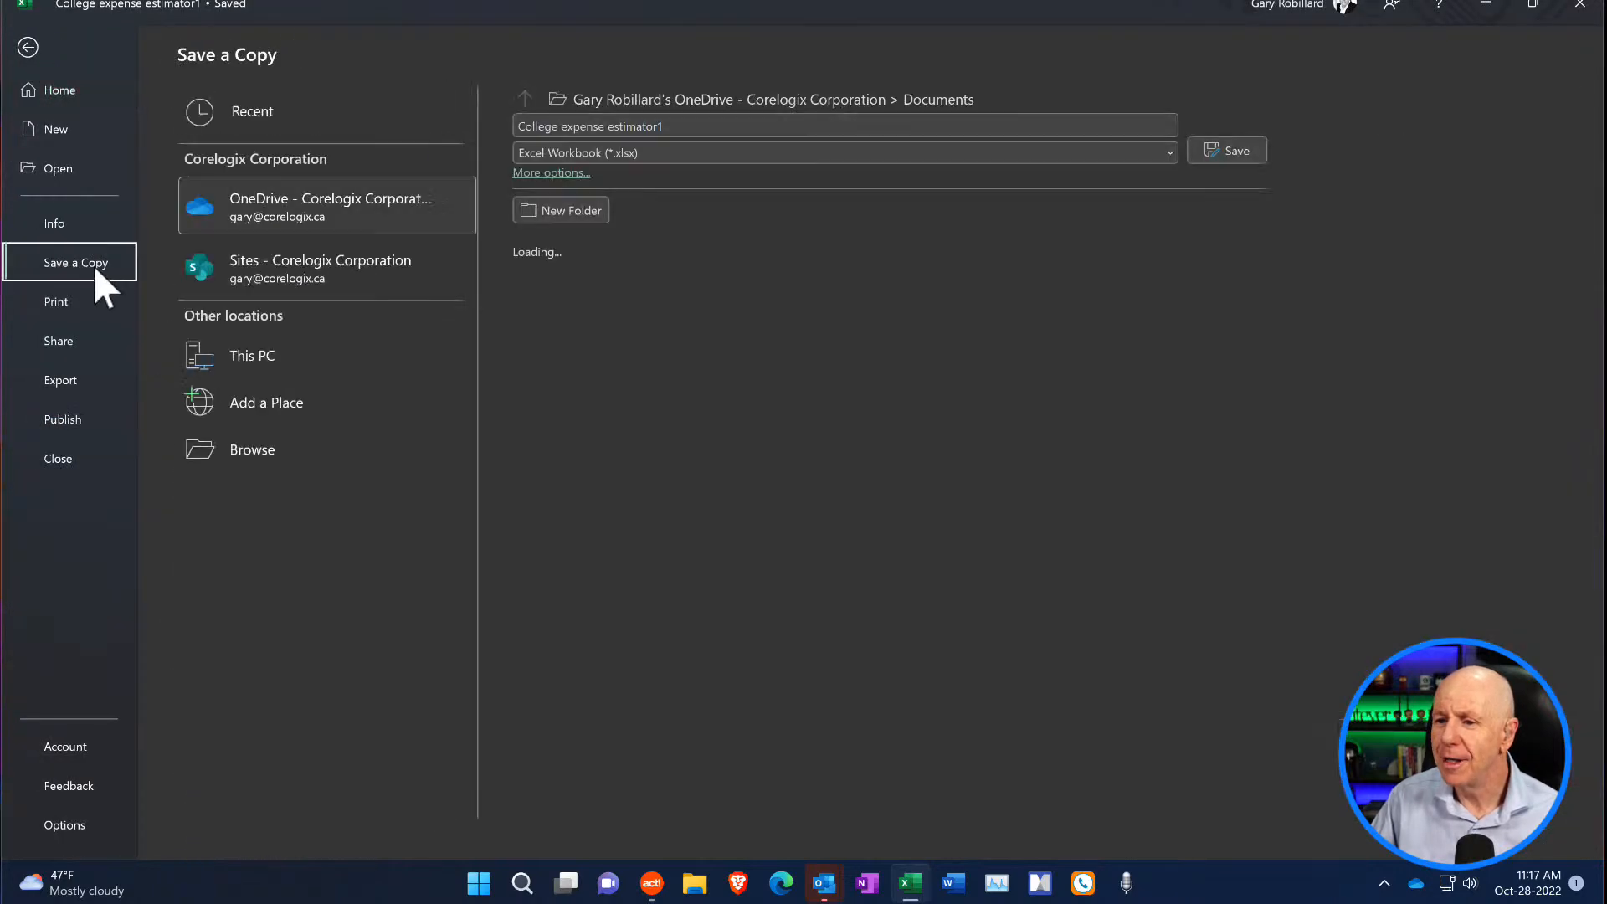
click(377, 452)
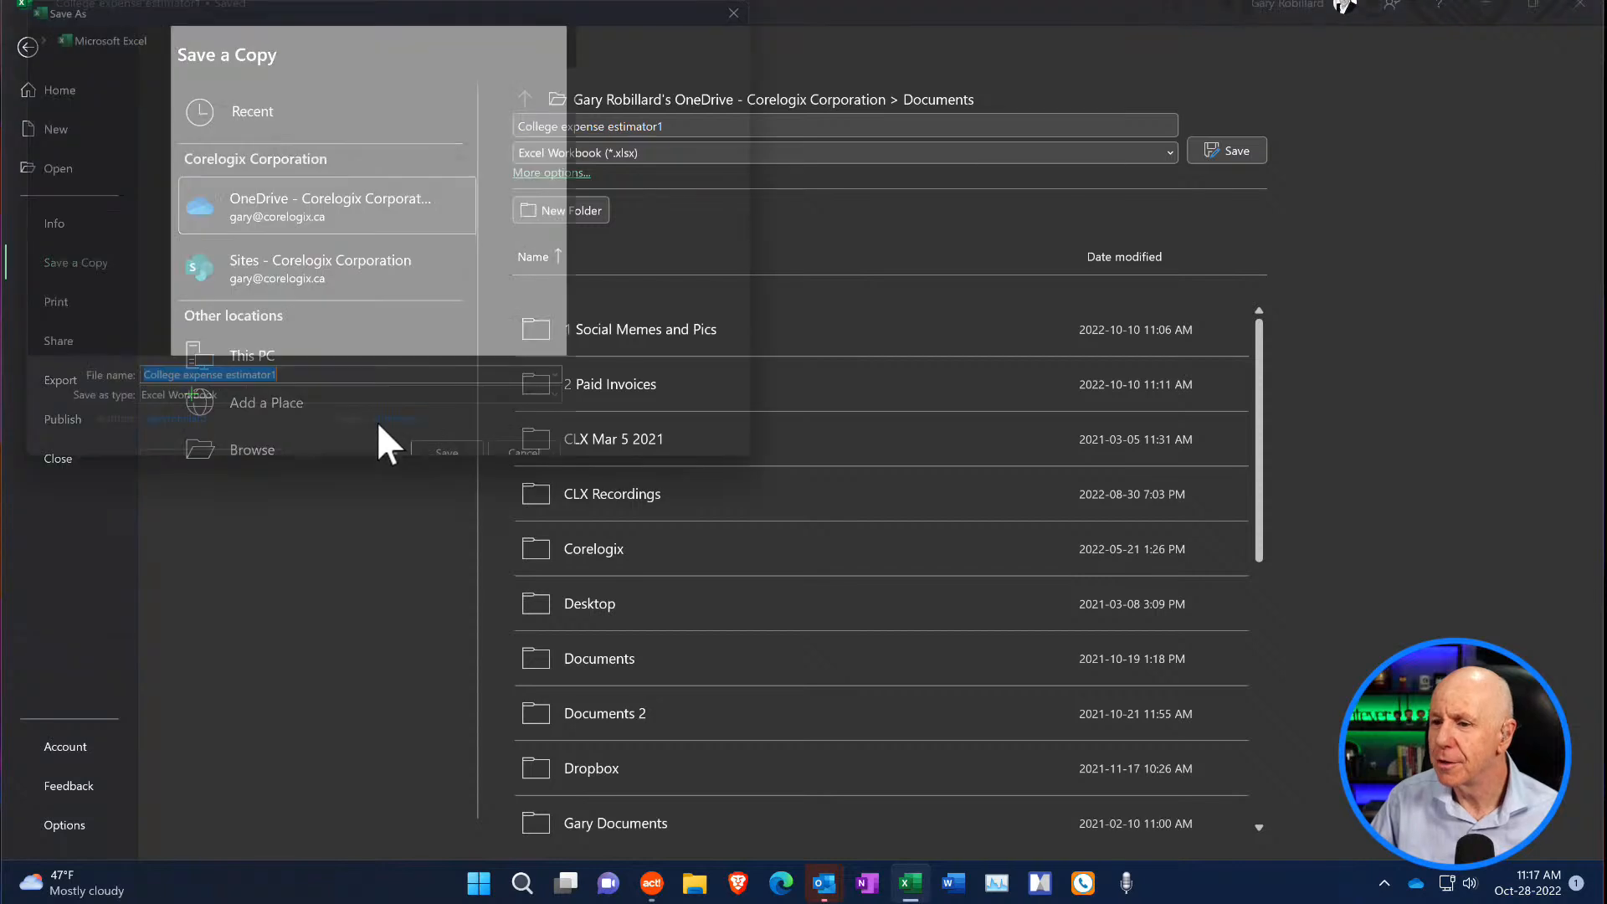
drag(149, 143, 148, 243)
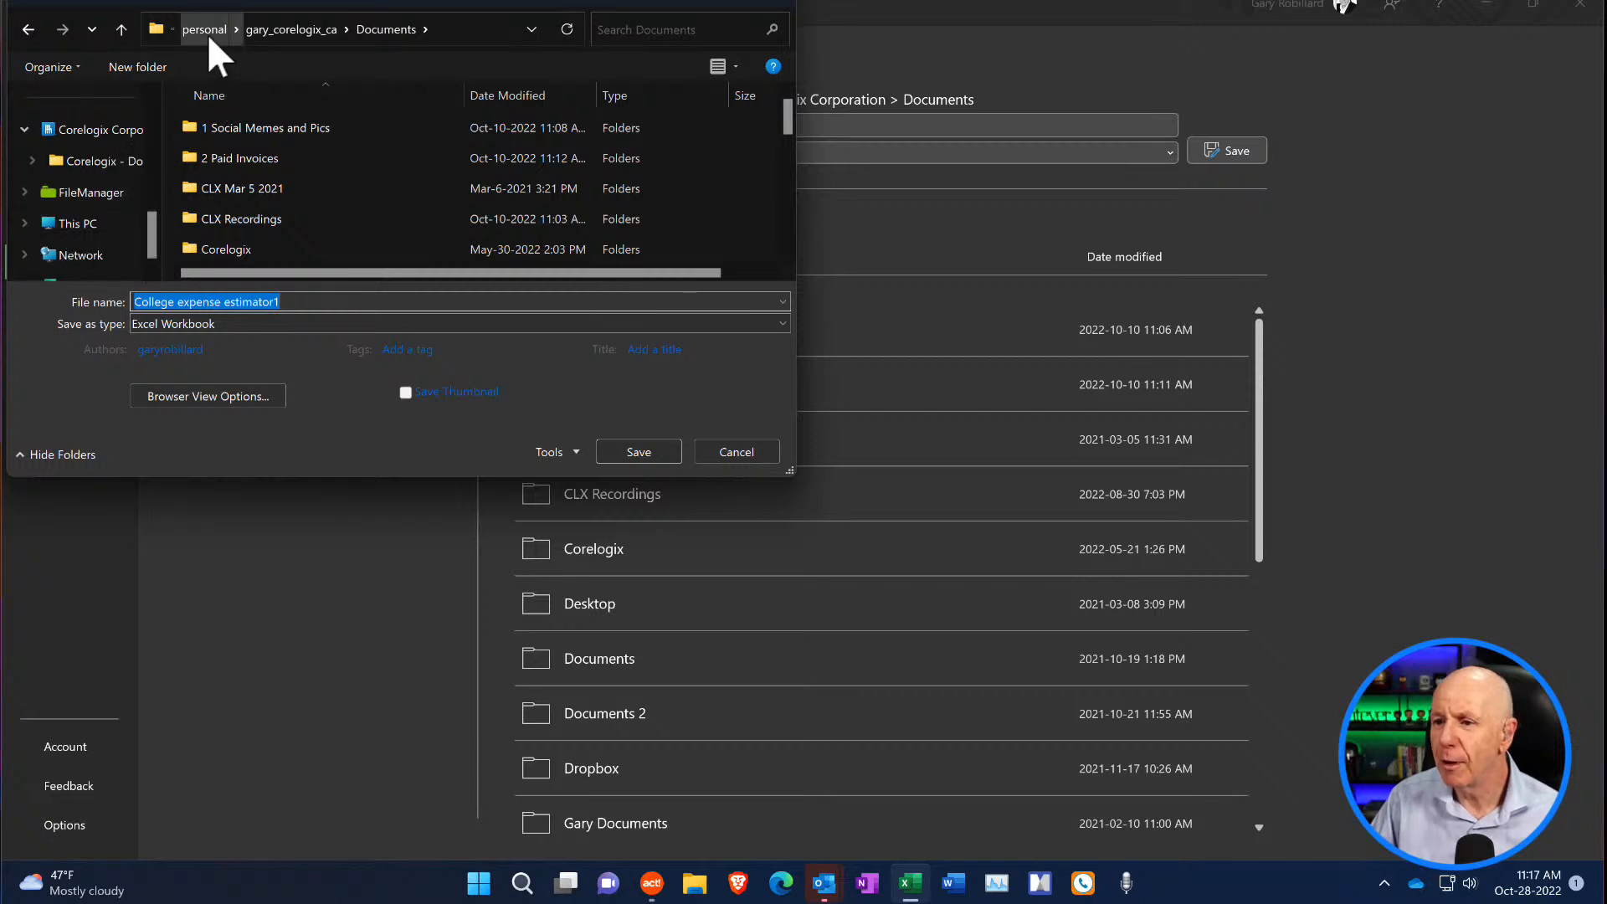
click(90, 194)
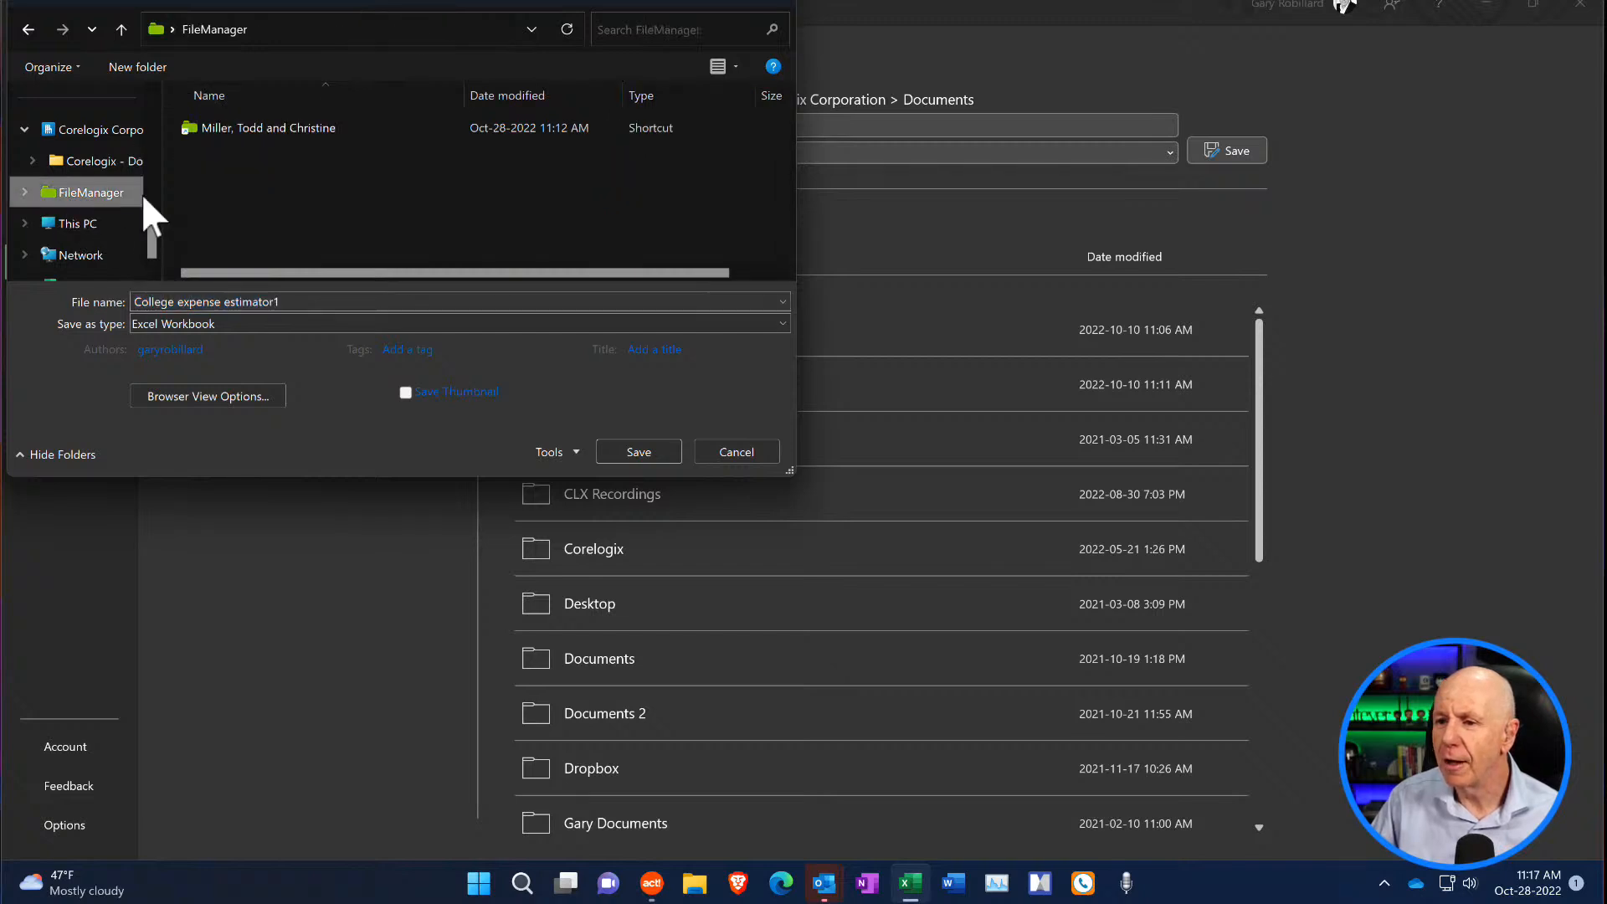
double_click(258, 133)
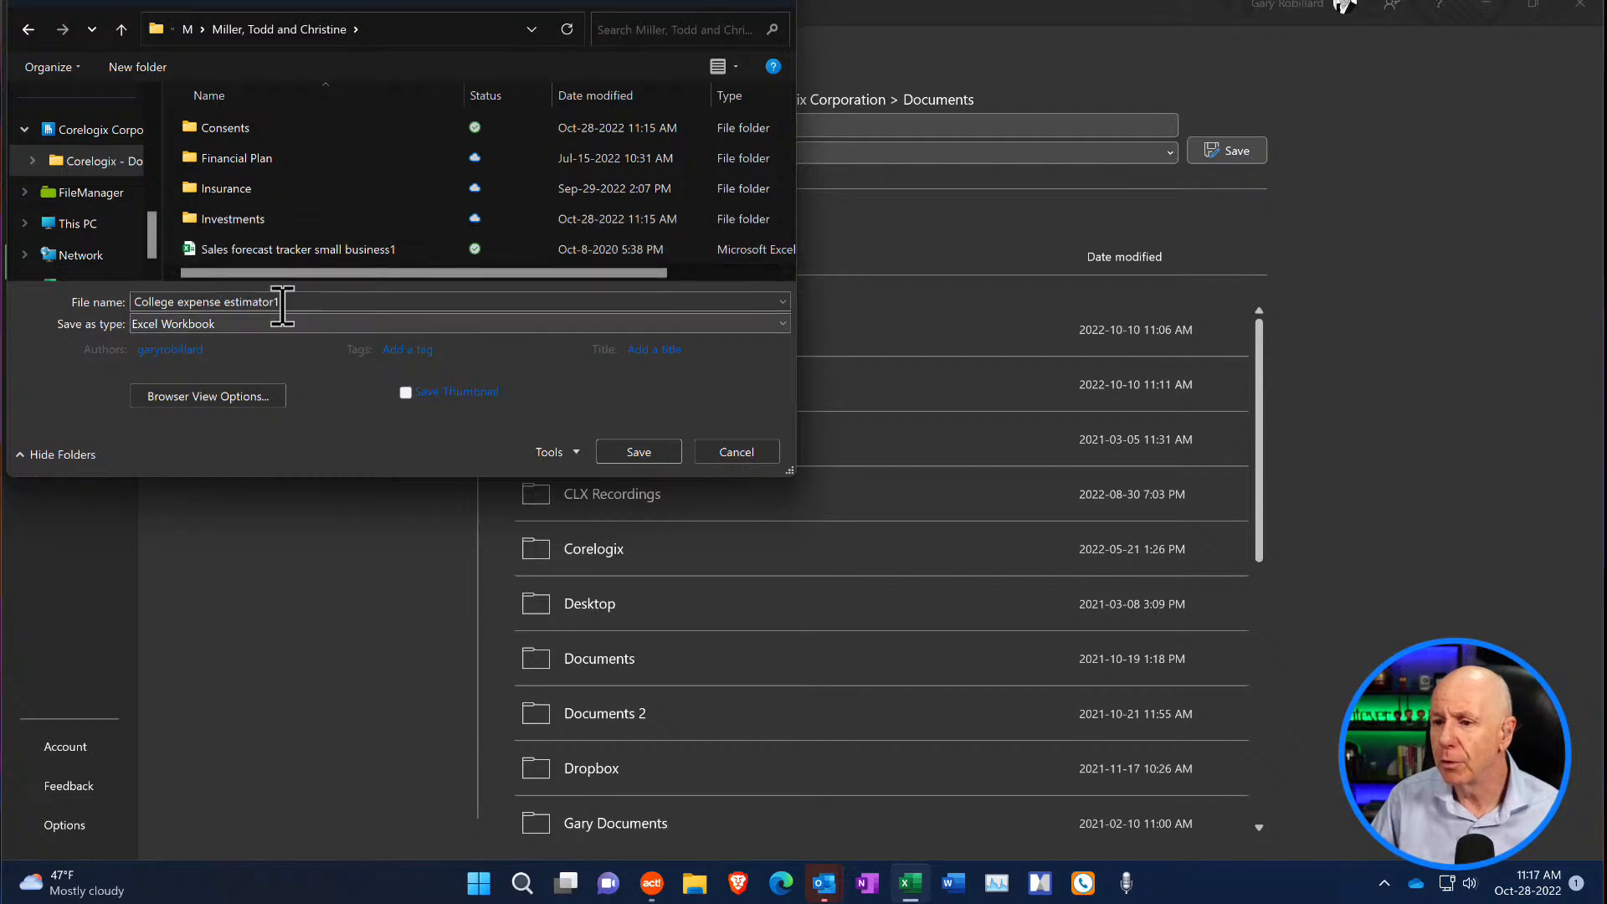
double_click(263, 157)
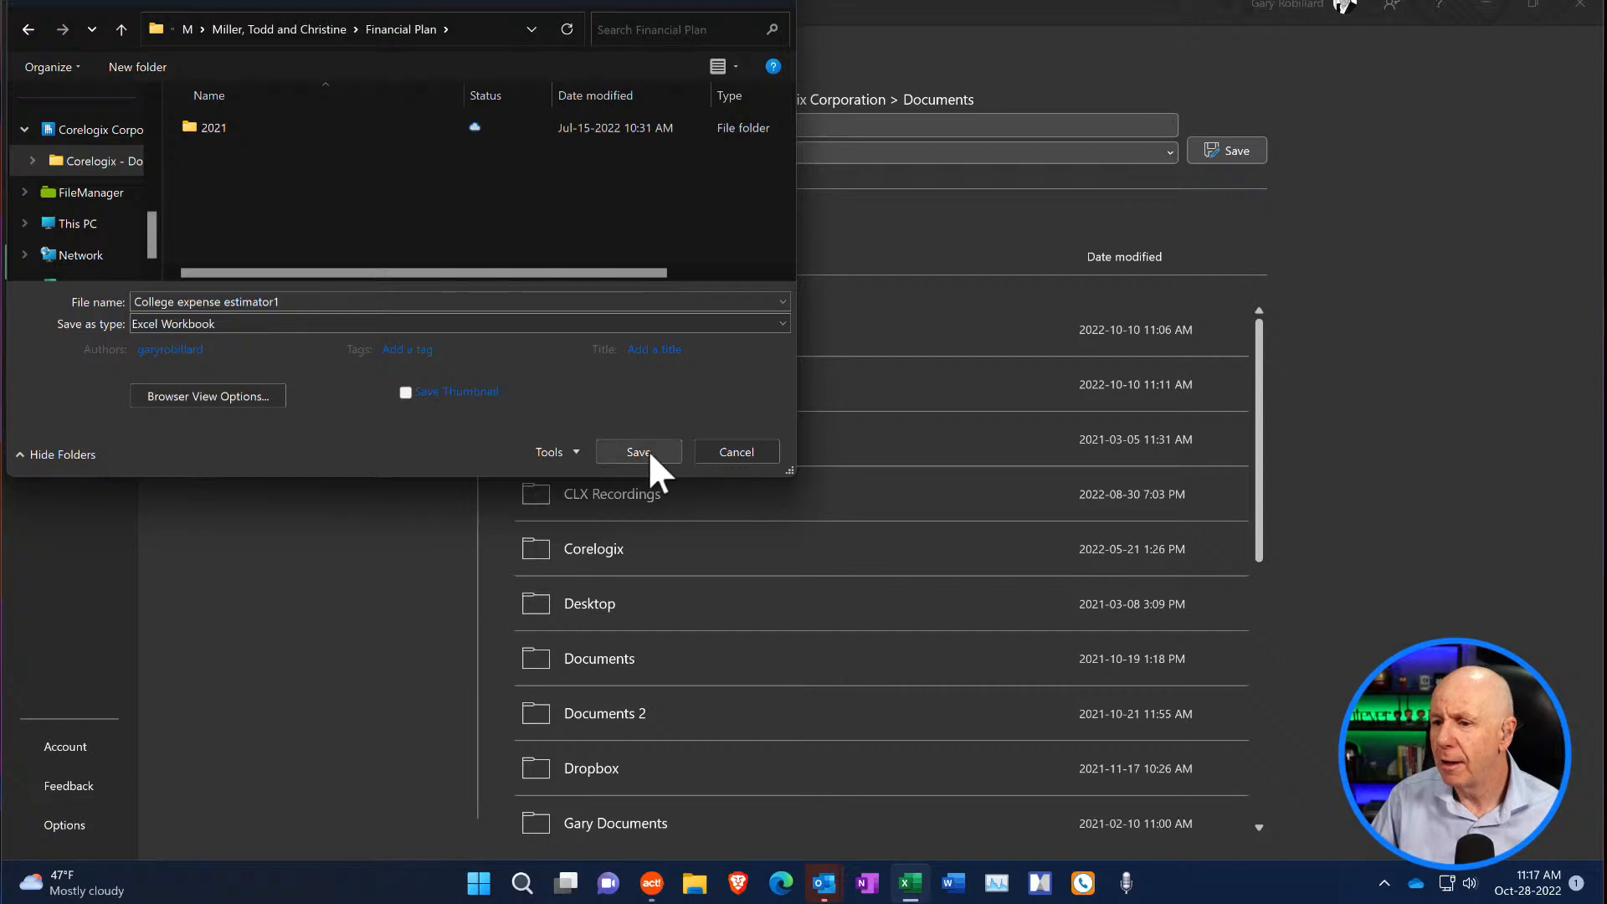
click(650, 451)
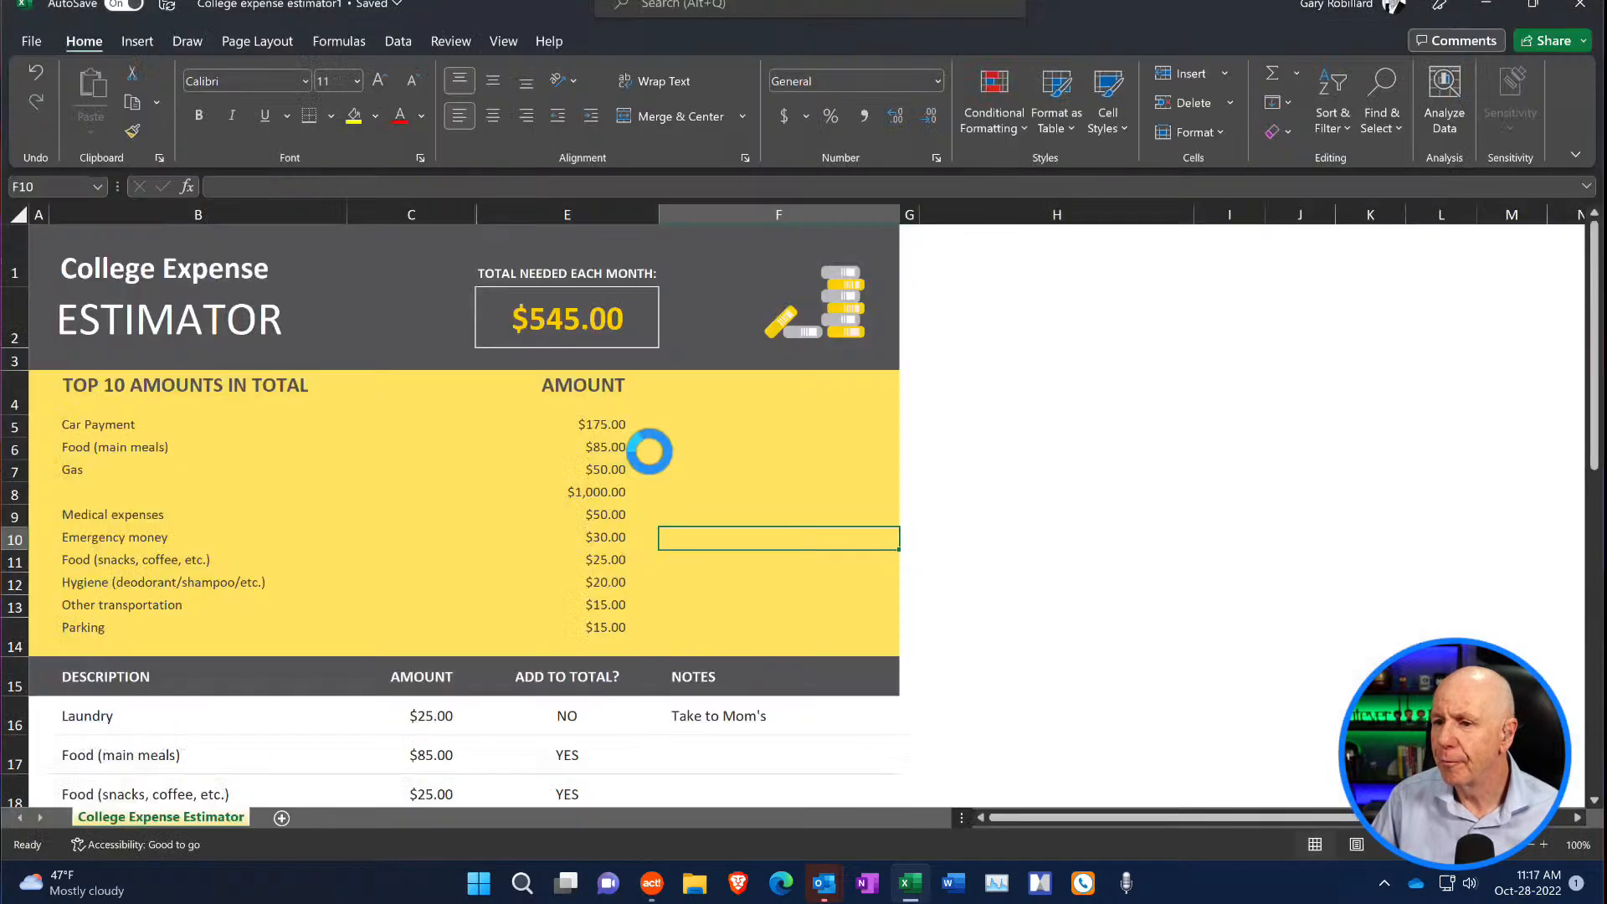
click(1581, 5)
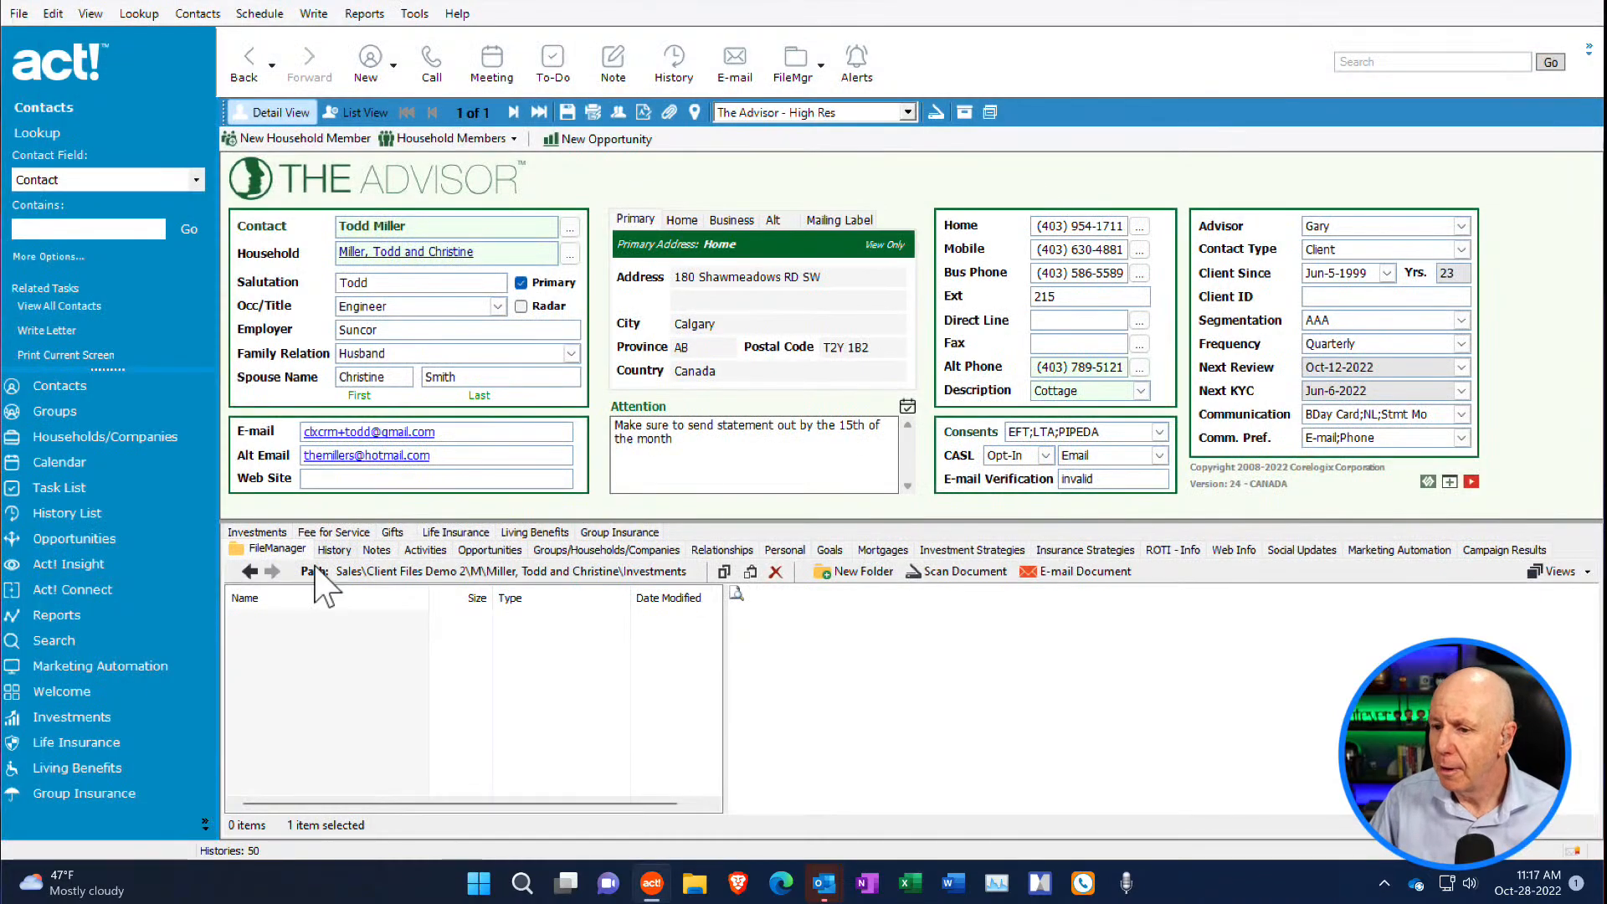
- In Act! FileManager, go to the client's Financial Plan folder and preview the College expense estimator1 workbook
click(252, 572)
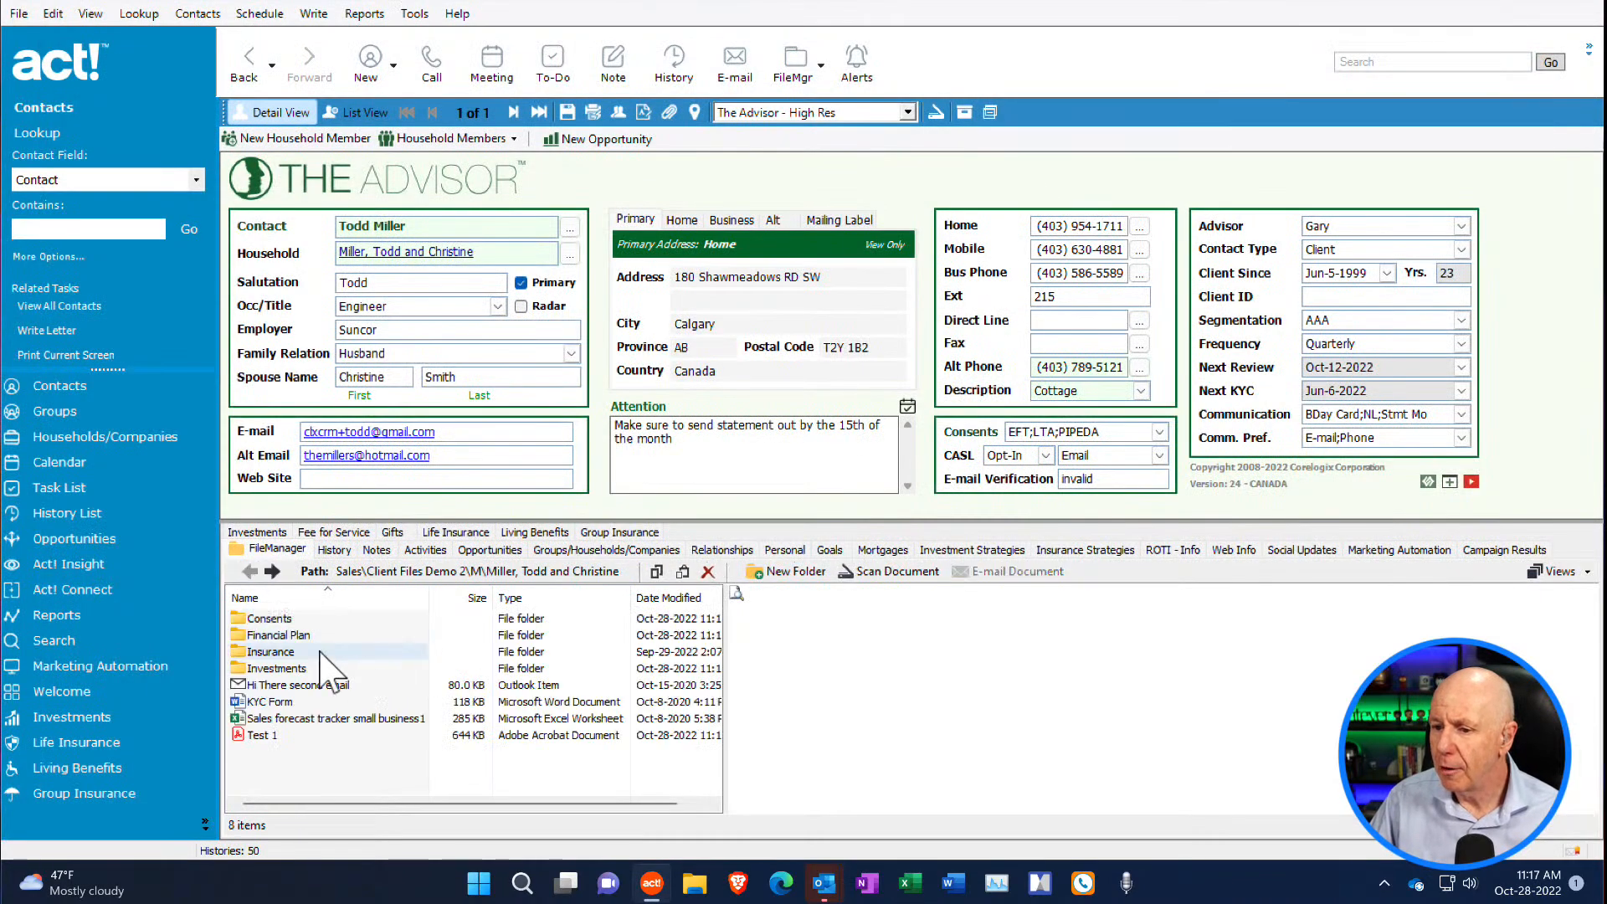
double_click(303, 638)
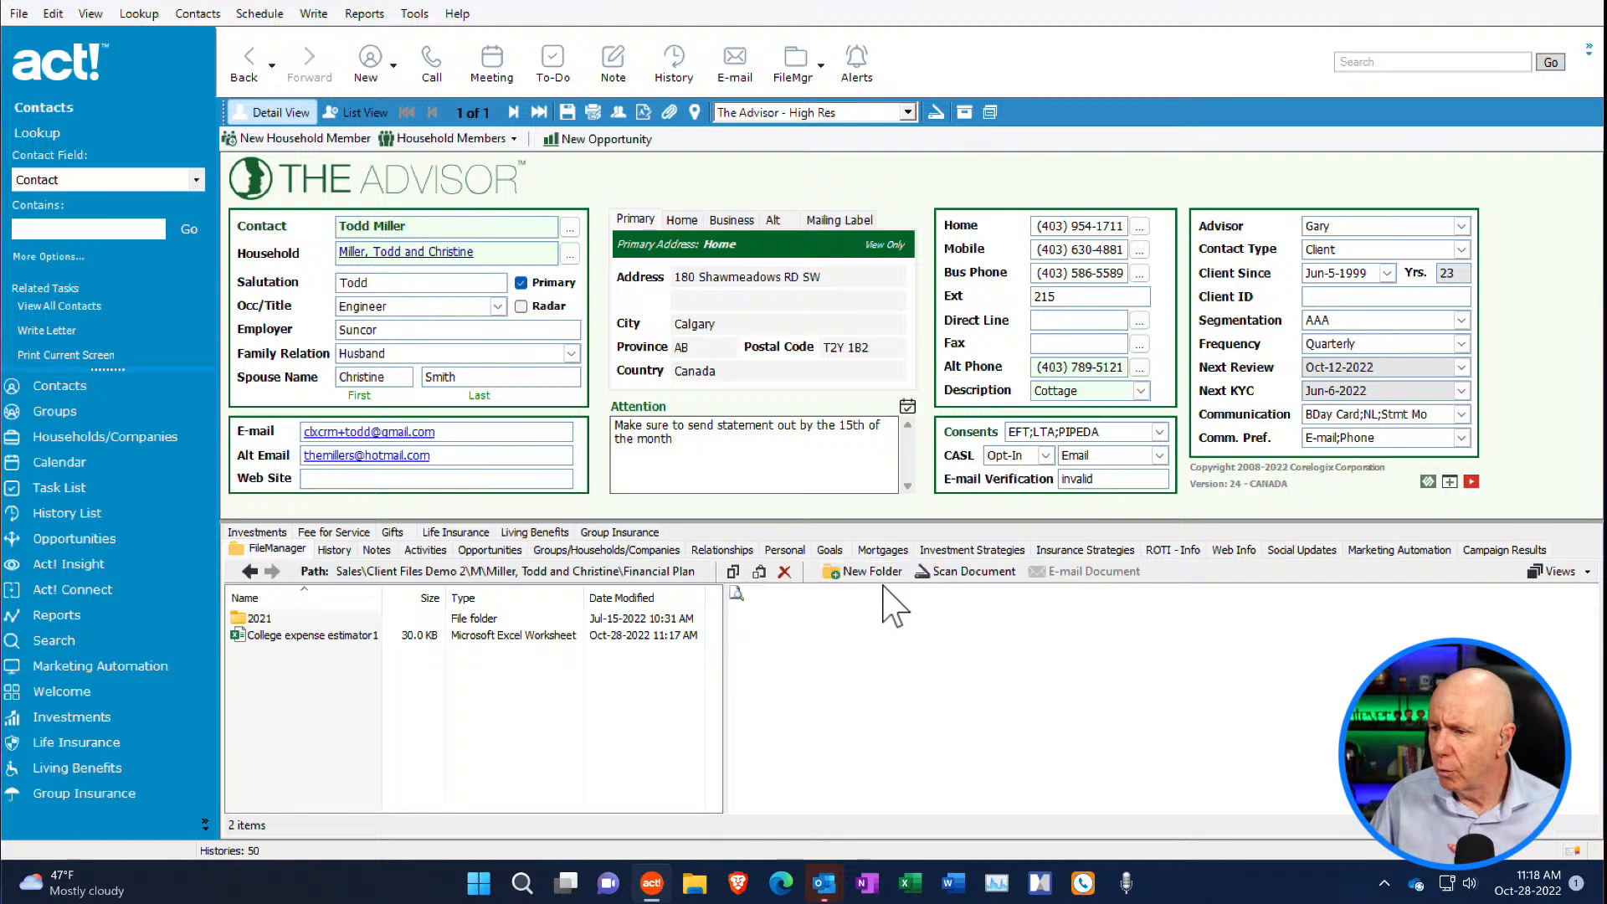
click(364, 637)
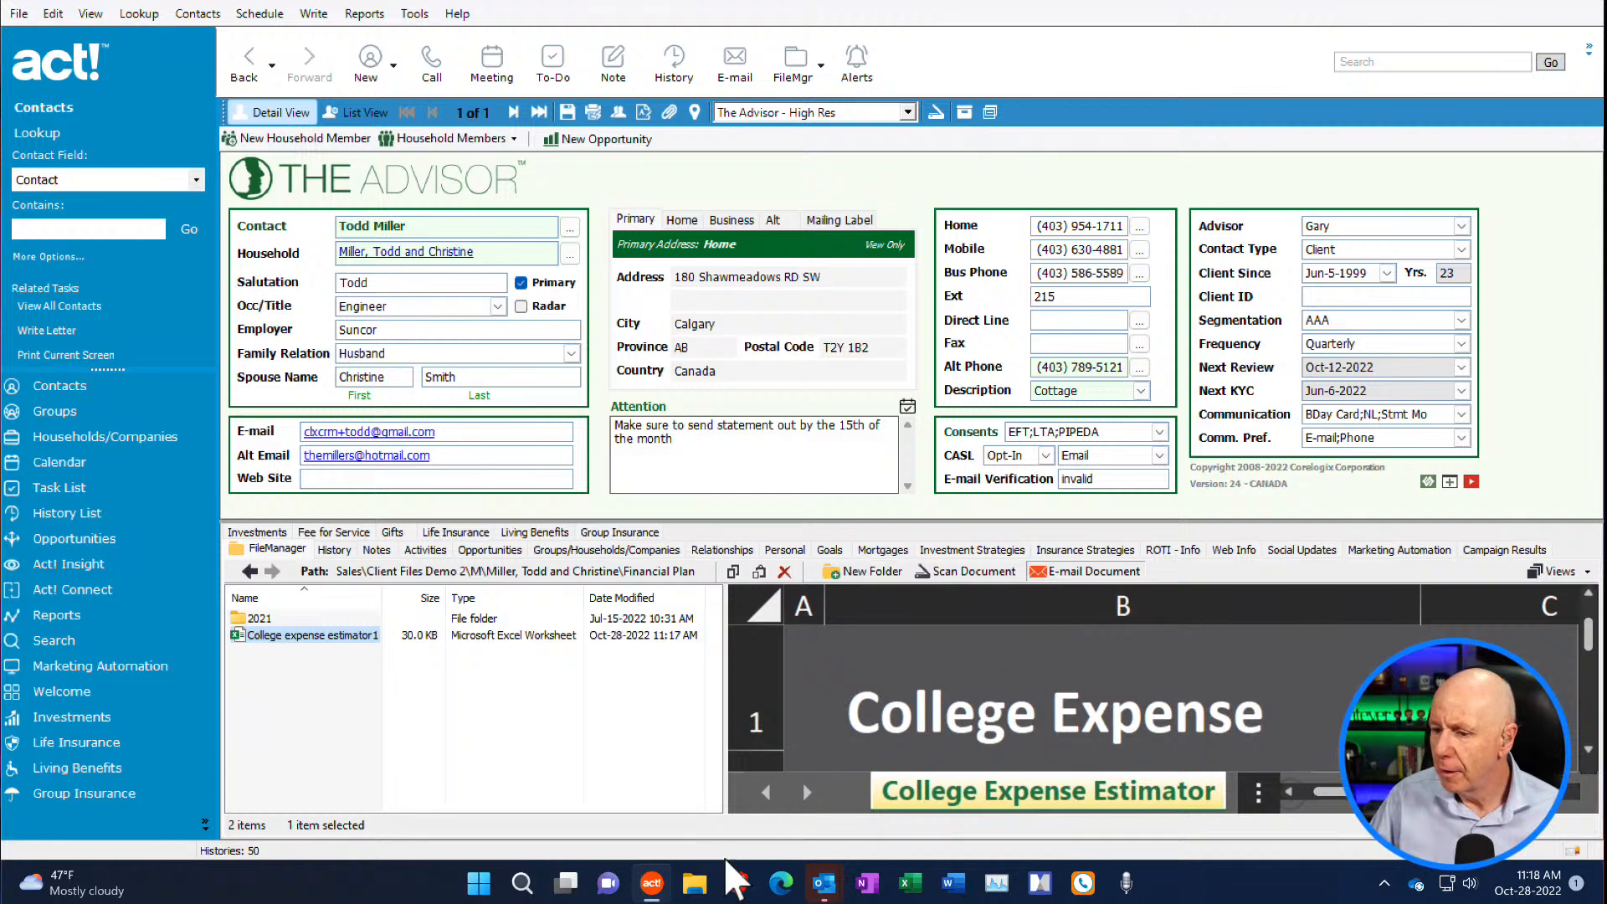
- Create an e-mail to the client with College expense estimator1 attached, view it in Outlook, and discard the draft
mouse_move(826, 890)
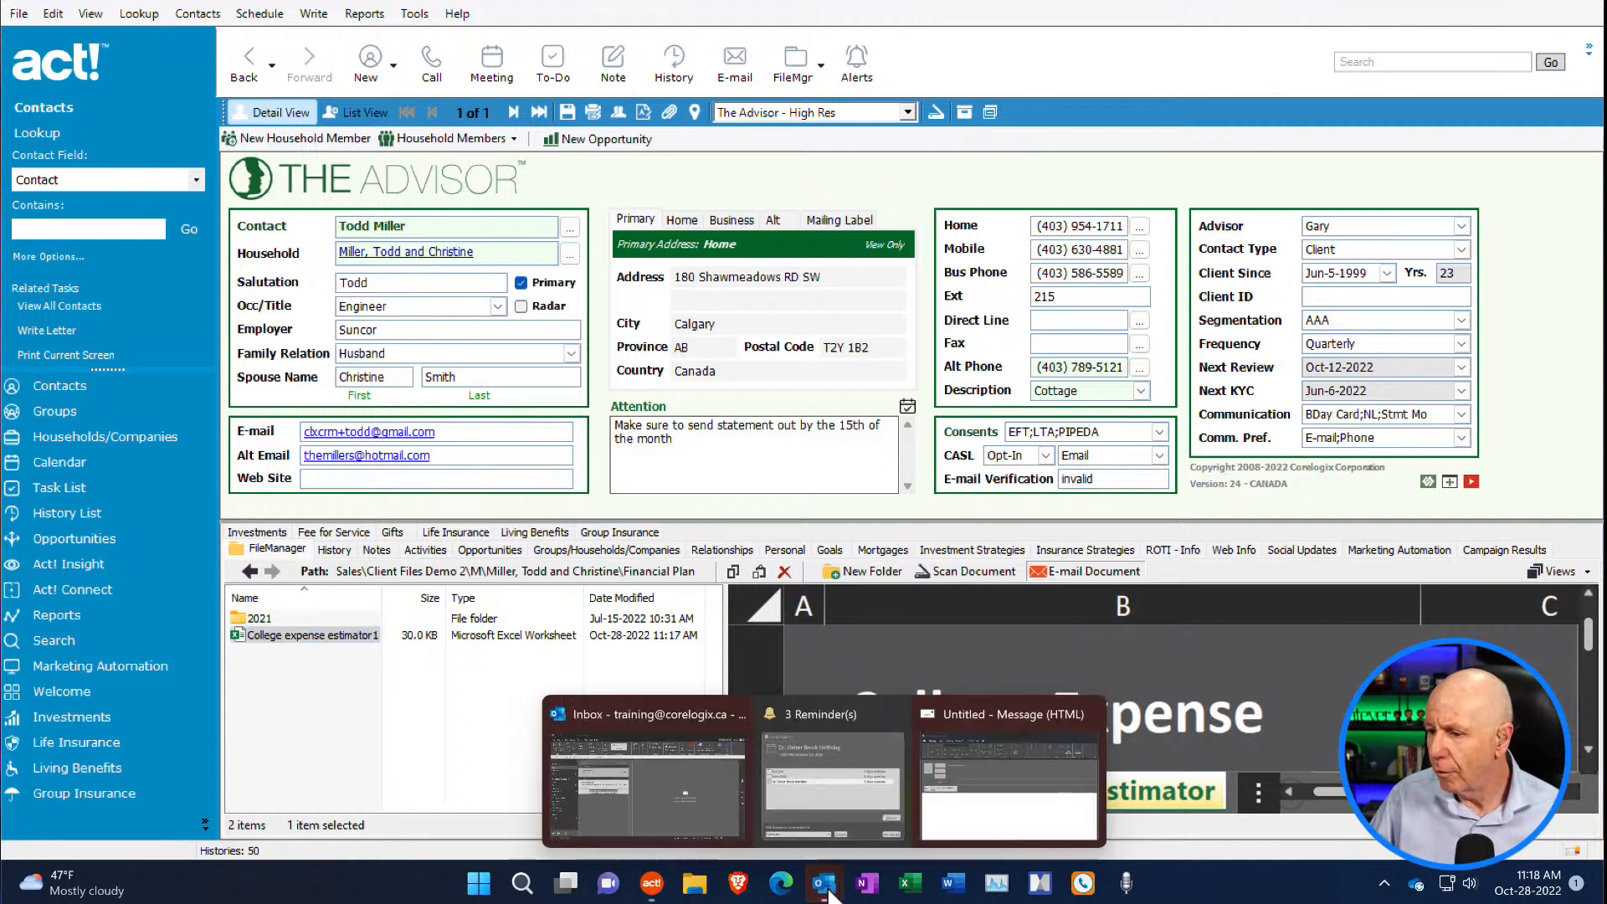
click(930, 825)
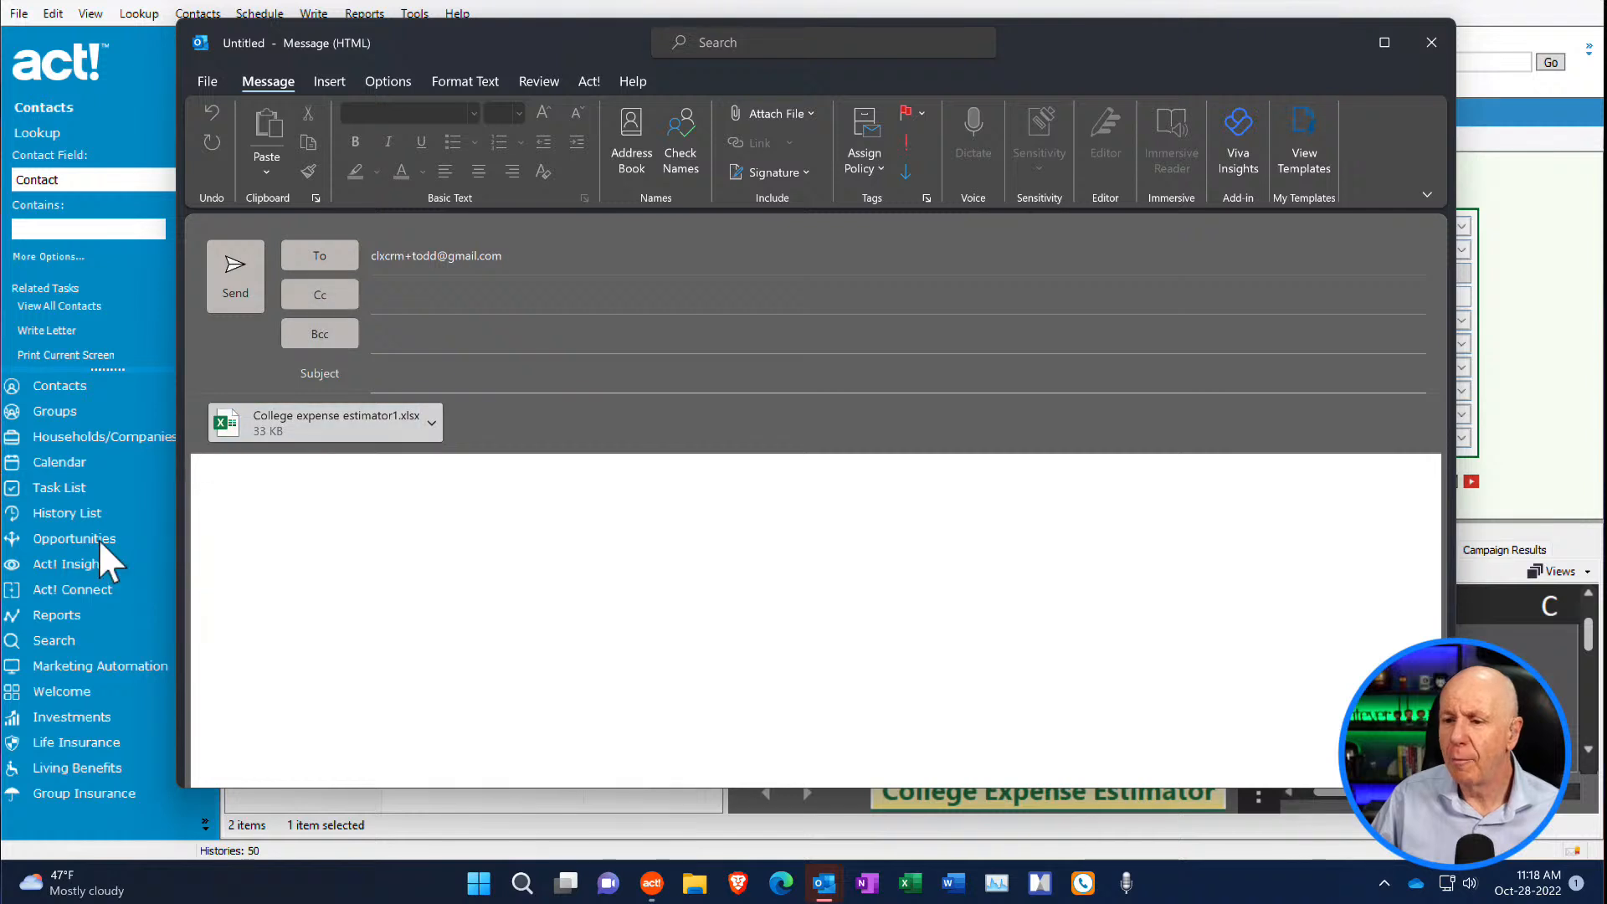
click(240, 502)
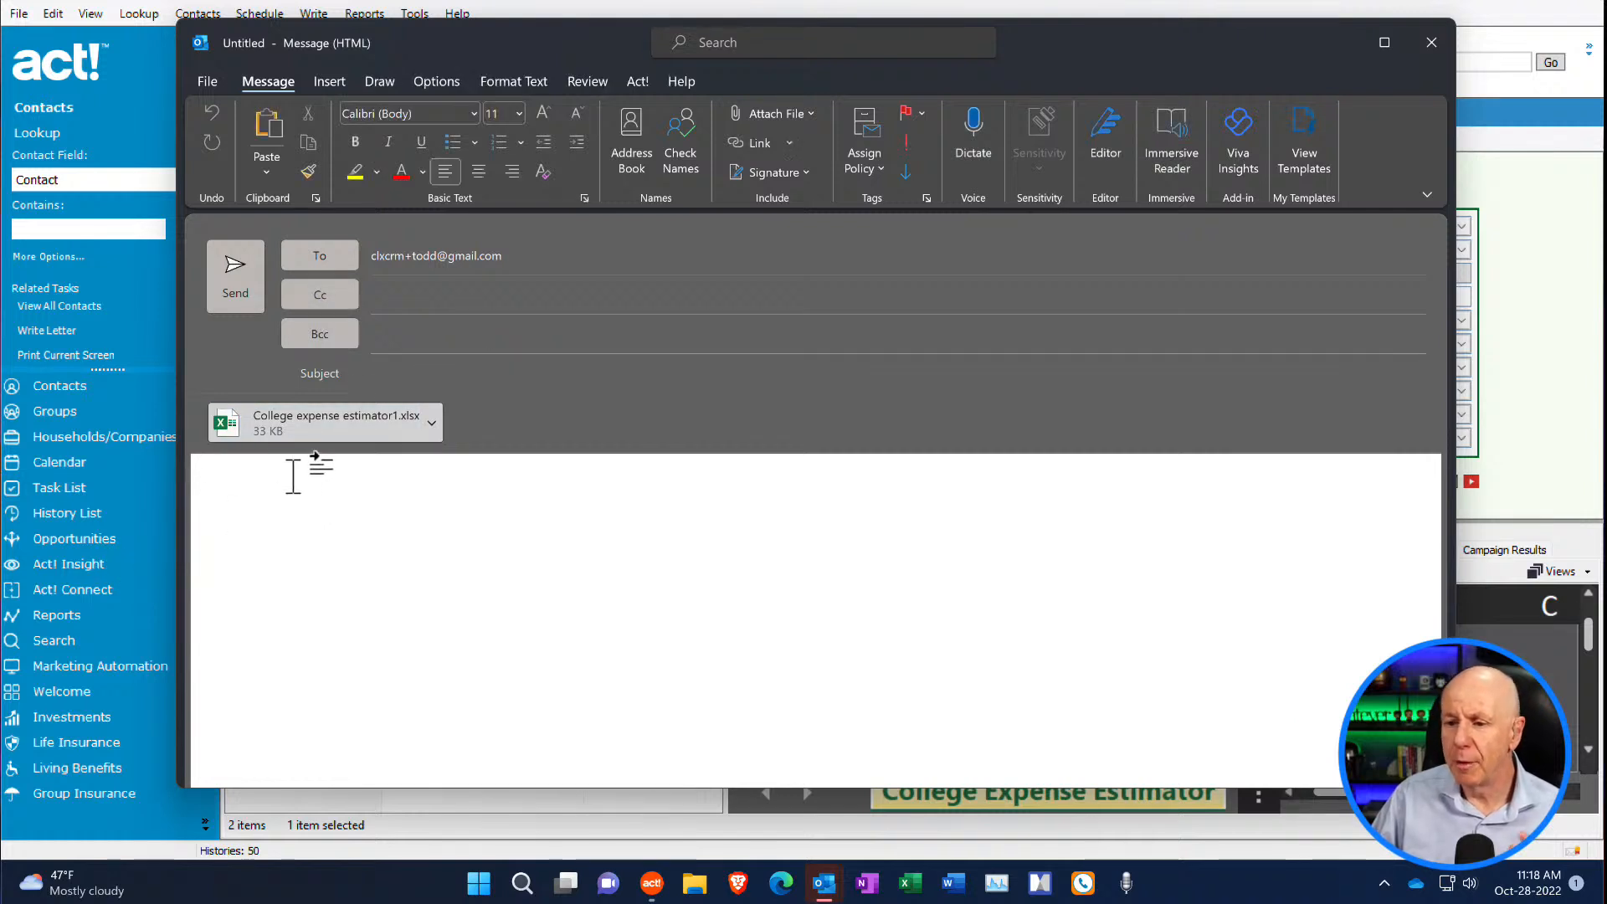
click(1431, 44)
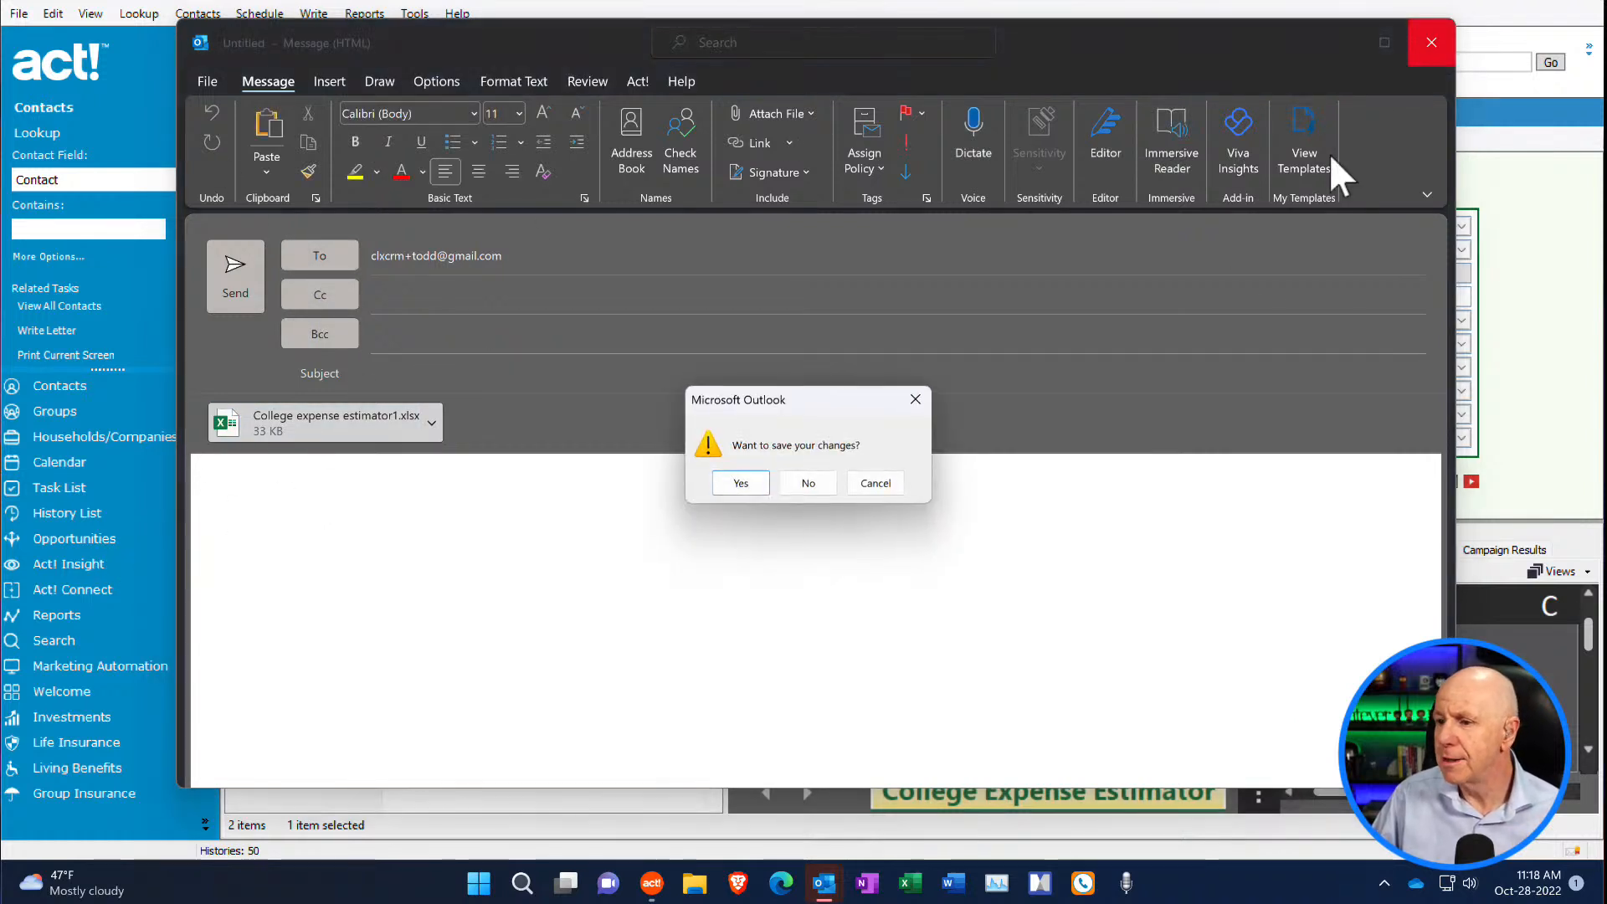
click(824, 487)
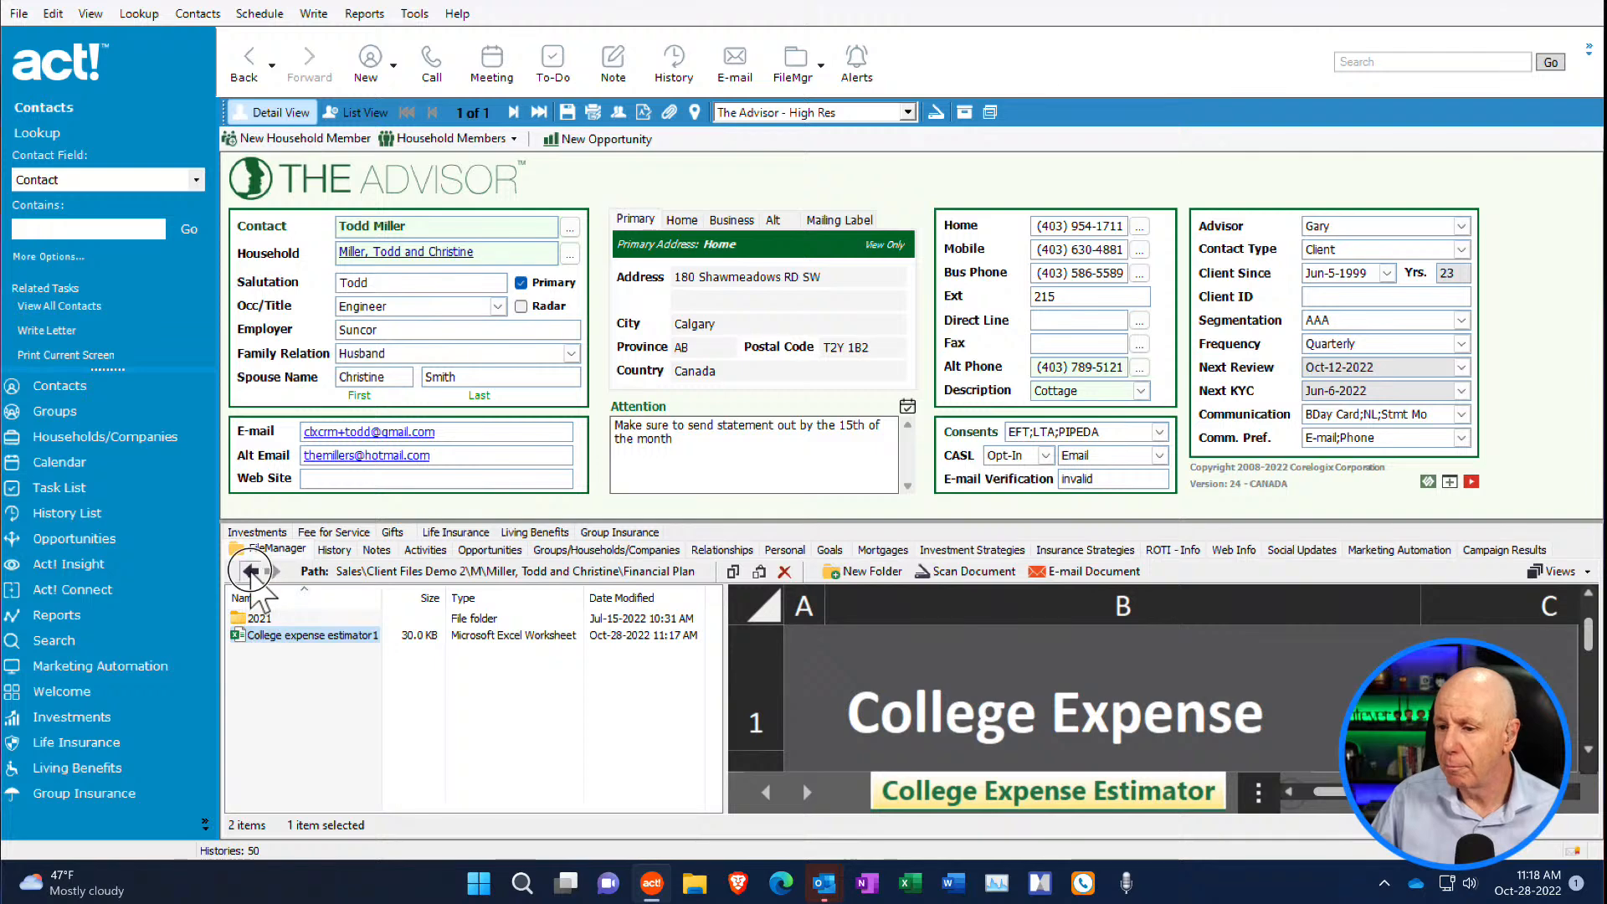
- E-mail KYC Form, Sales forecast tracker small business1 and Test 1 together from the client's main folder, and discard the draft
click(249, 570)
click(267, 702)
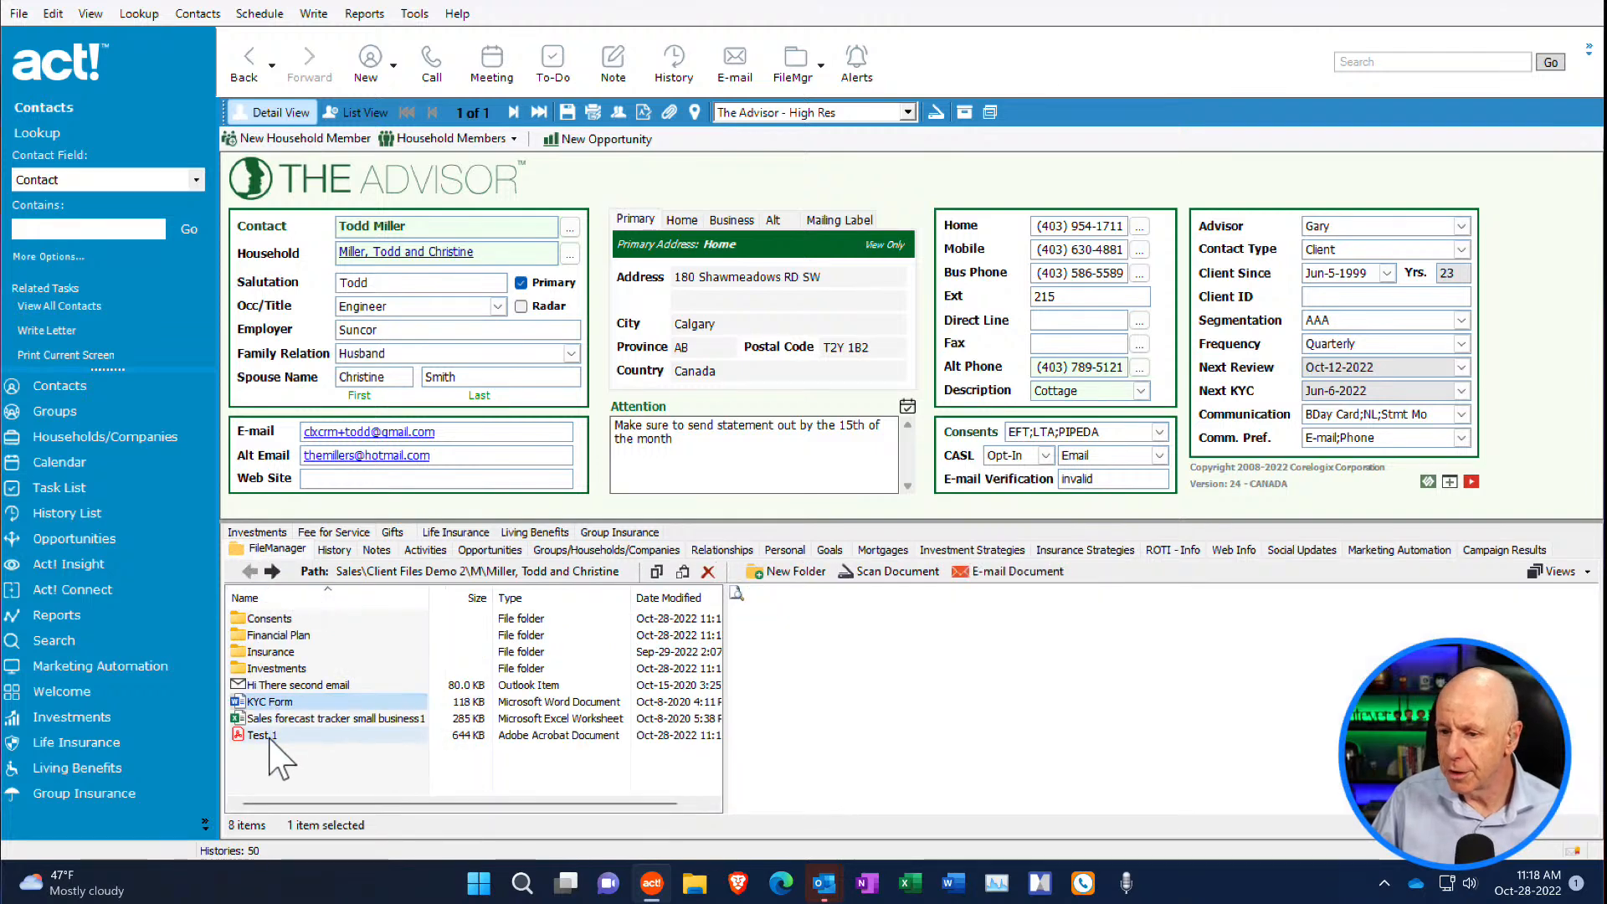
shift+click(266, 735)
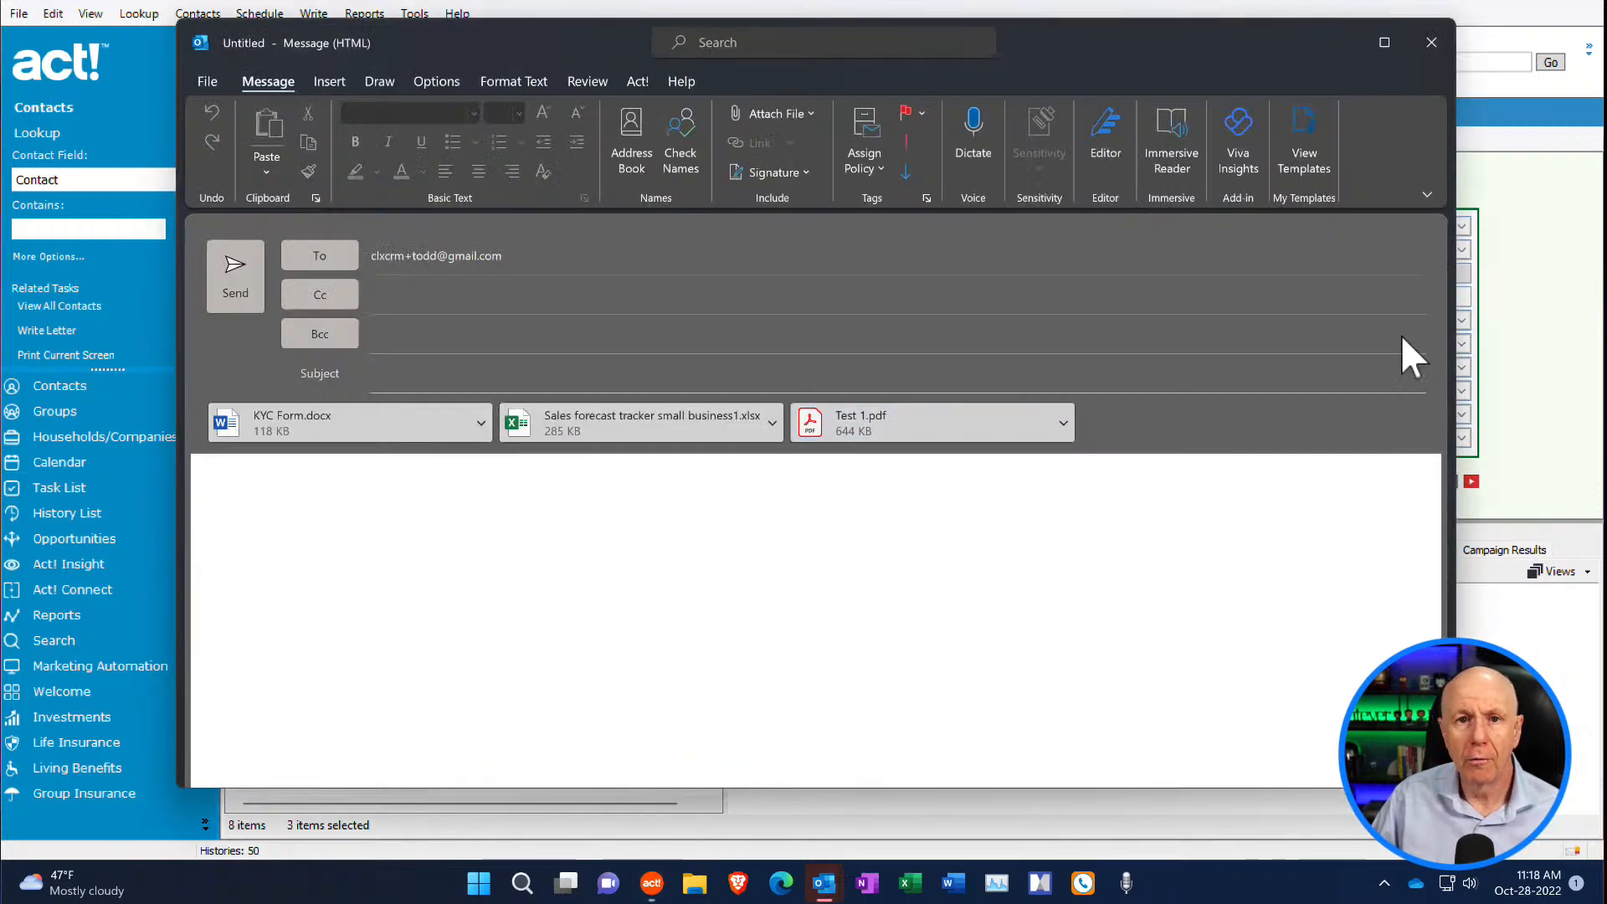
click(1440, 44)
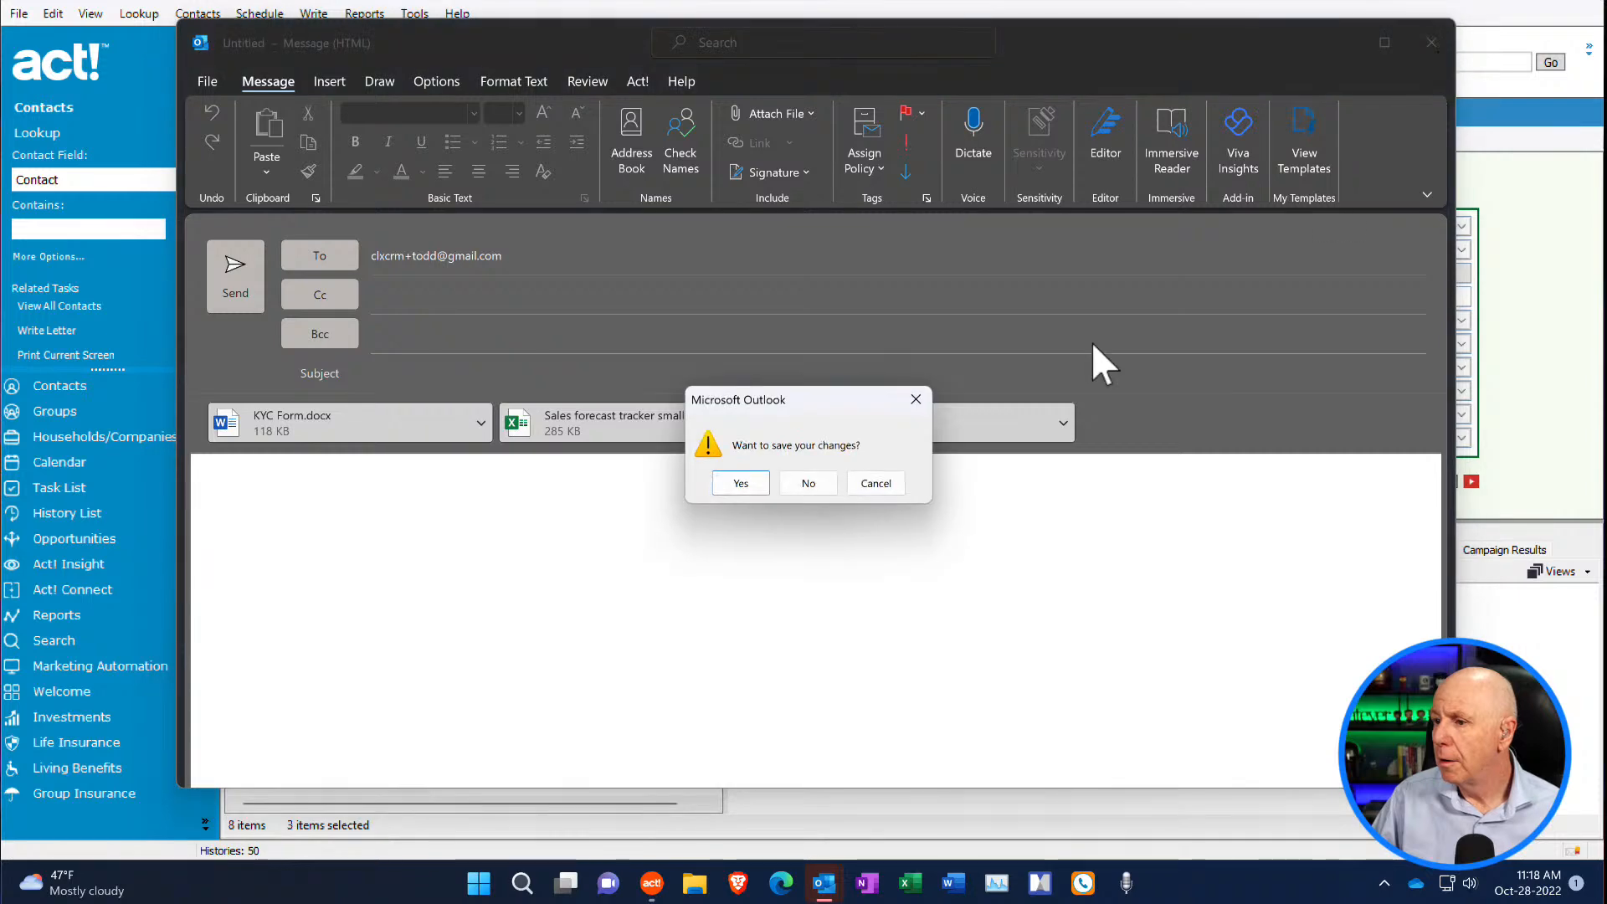
click(816, 480)
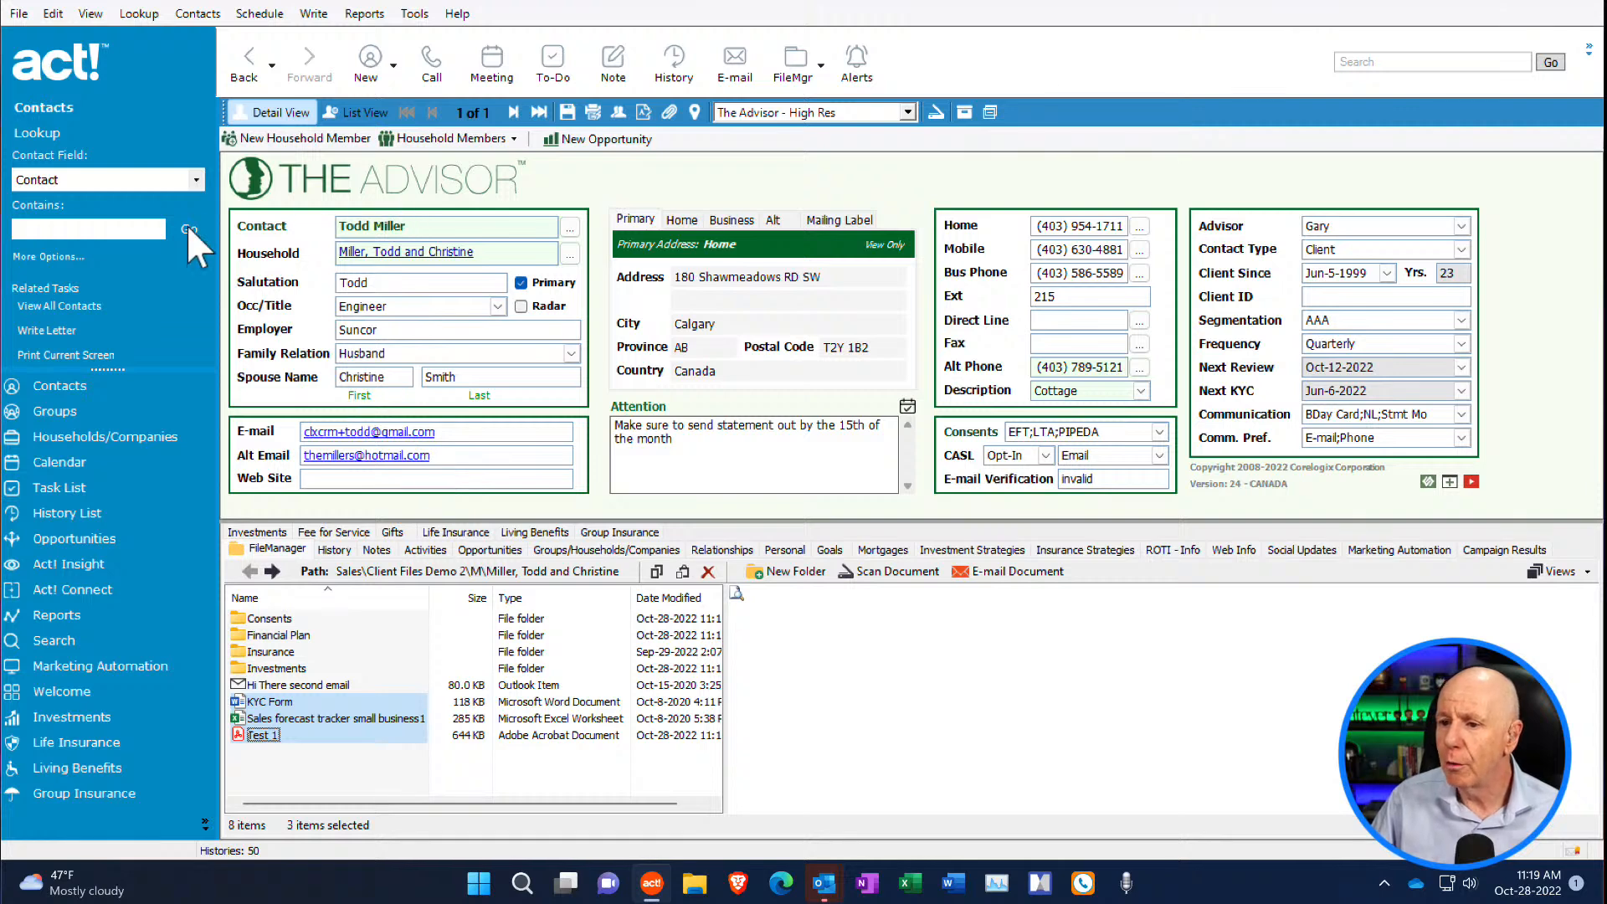
- View the FileManager folders of ABC Corporation and of the client's household in Households/Companies
click(119, 438)
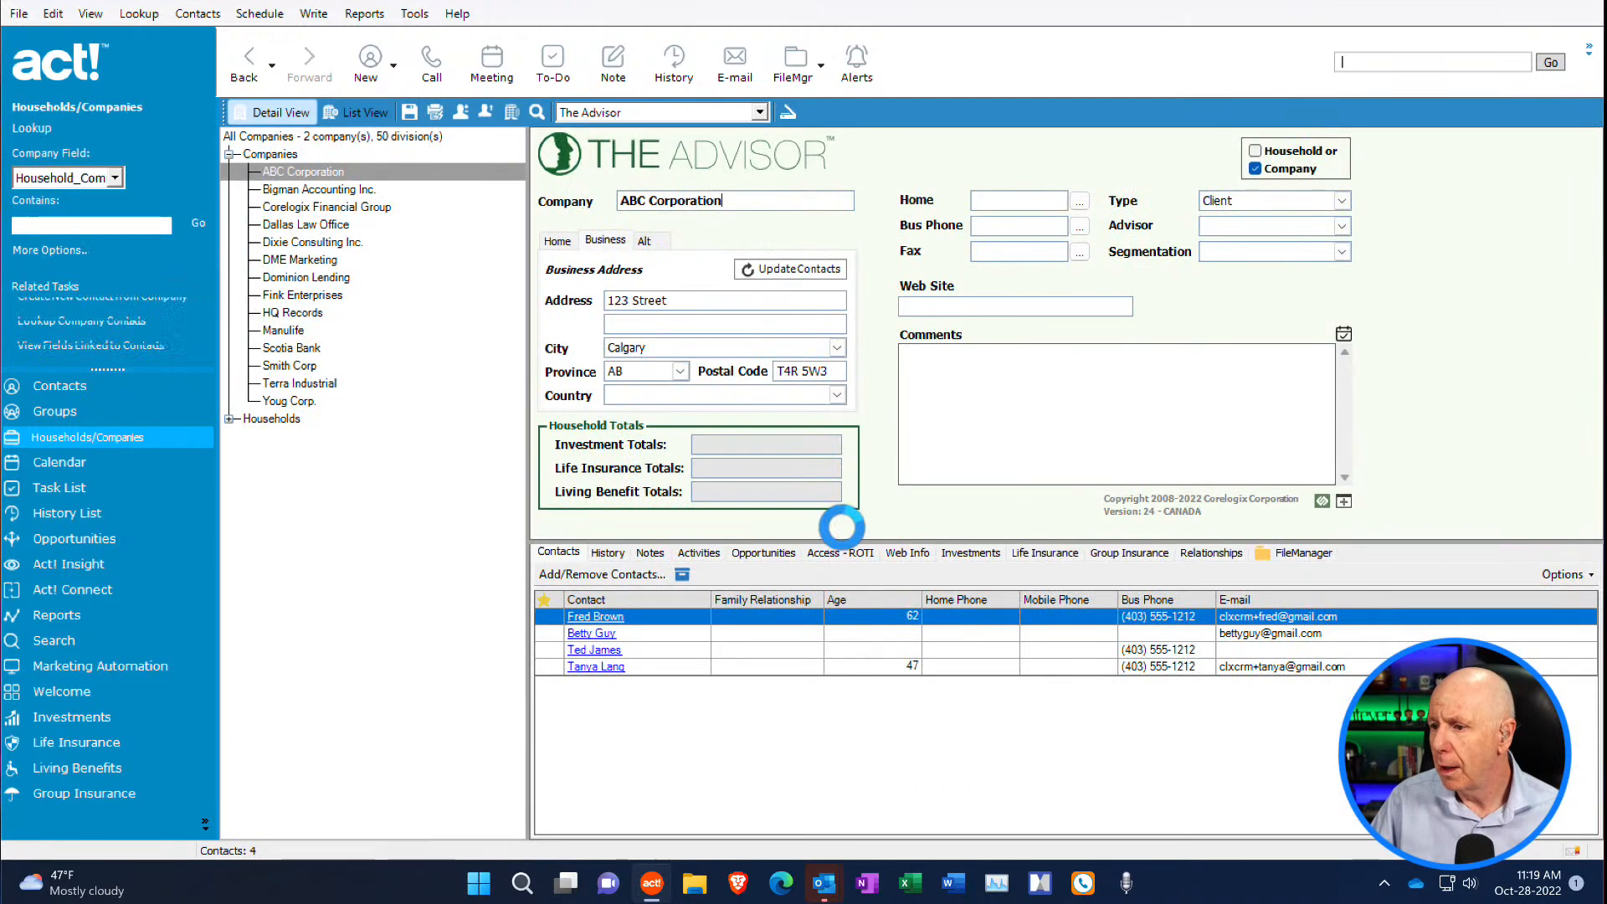
click(1303, 552)
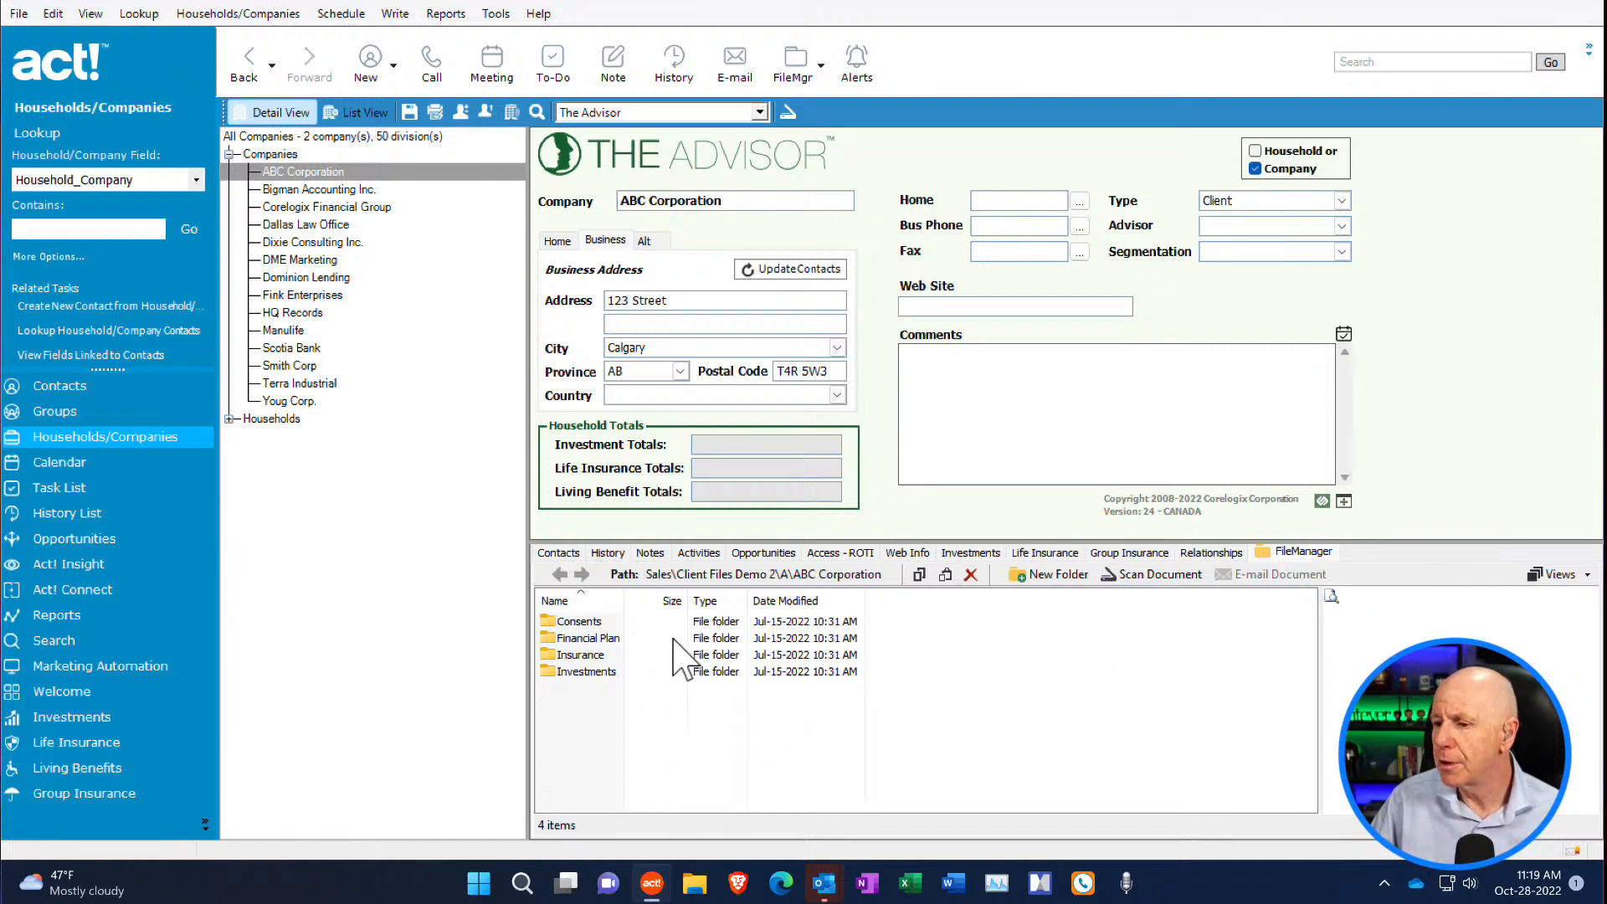
click(229, 418)
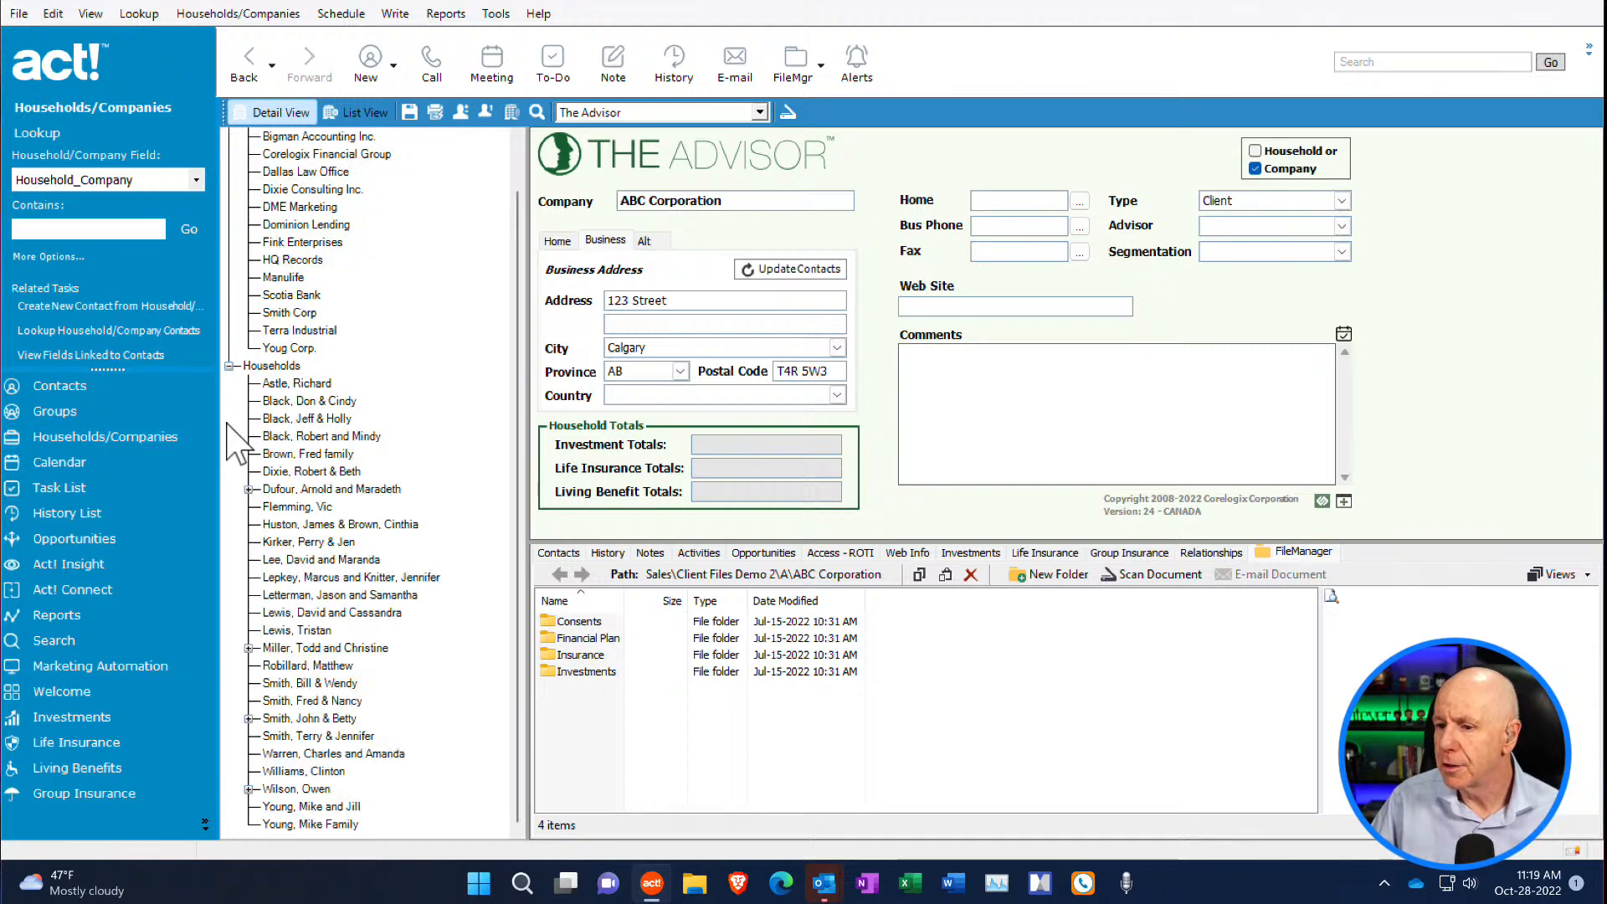
double_click(322, 648)
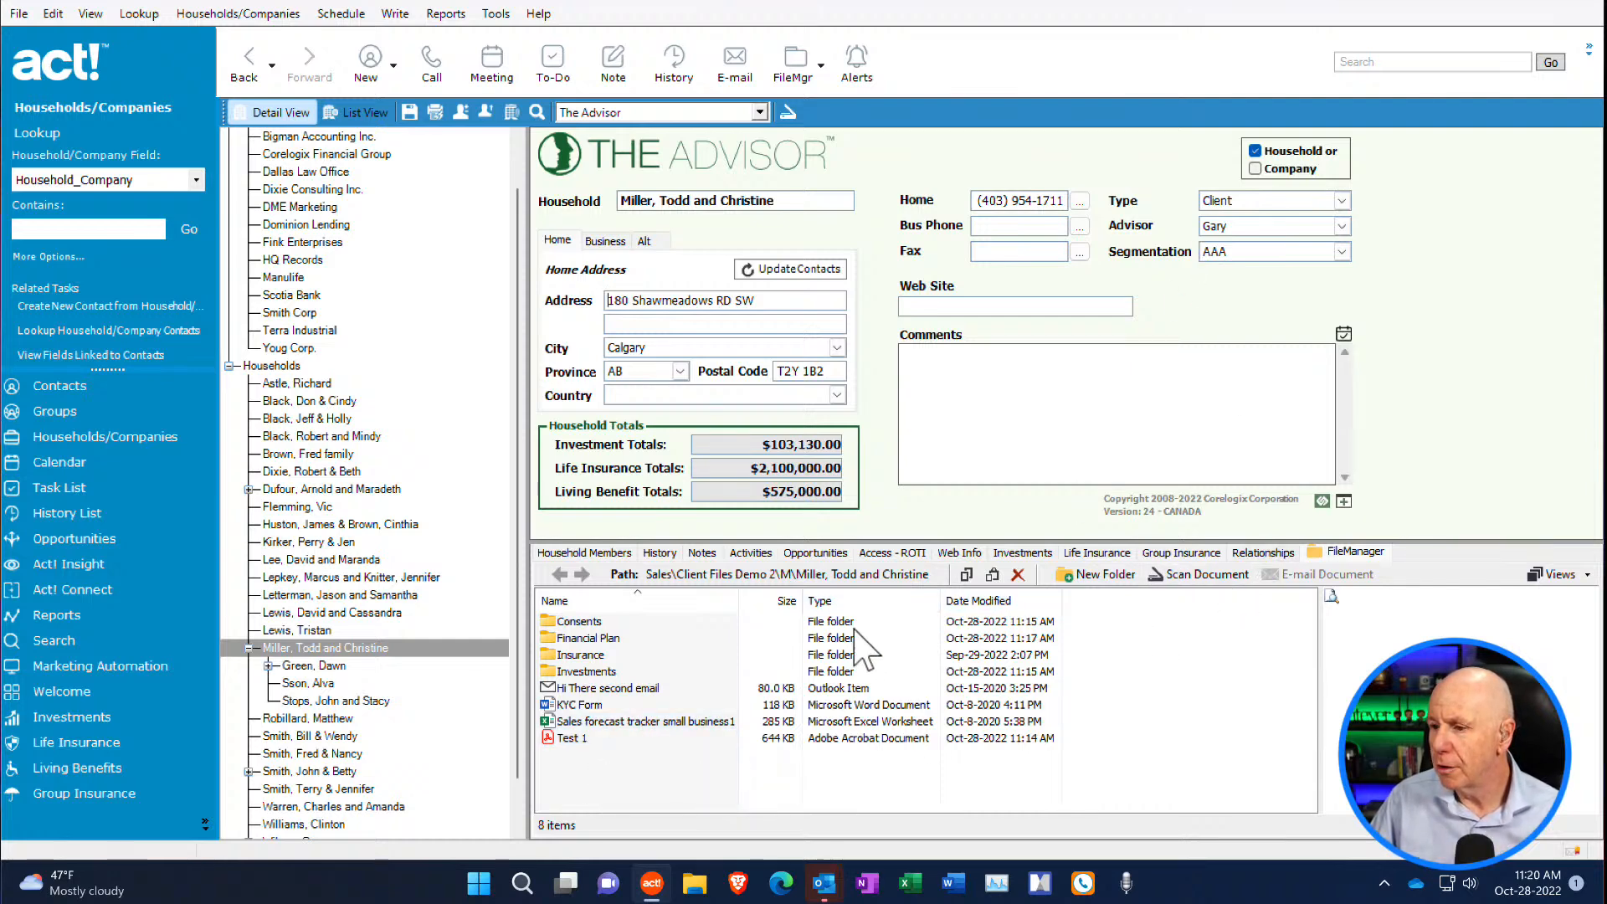
- Return to the client's contact record and look through the FileManager utilities, including the record scopes for migrating documents
click(79, 389)
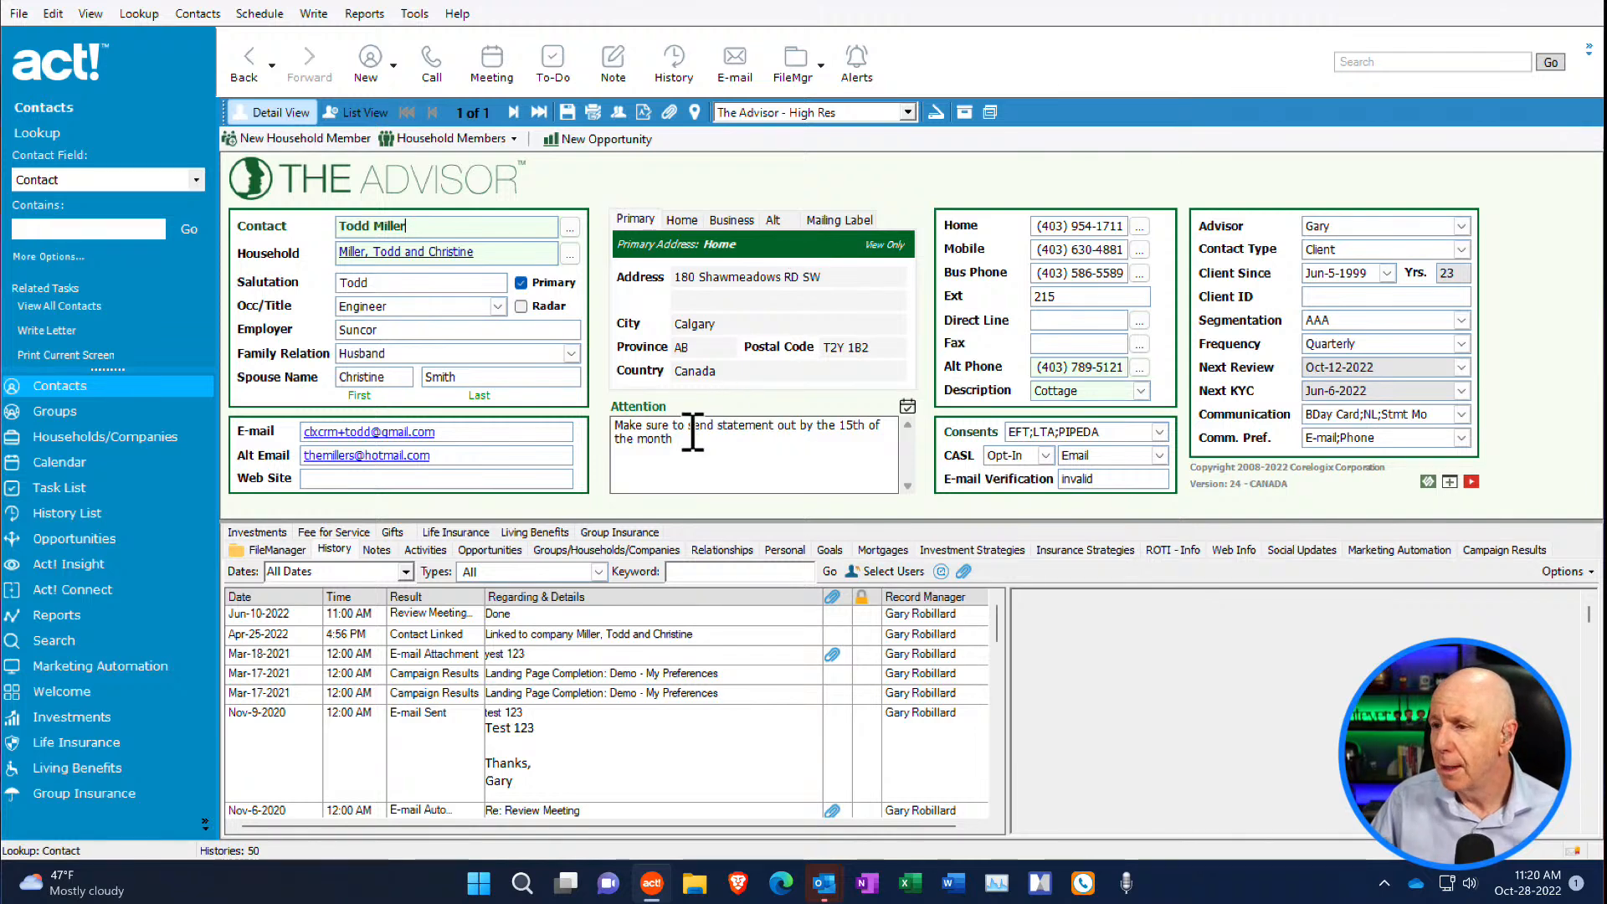
click(820, 74)
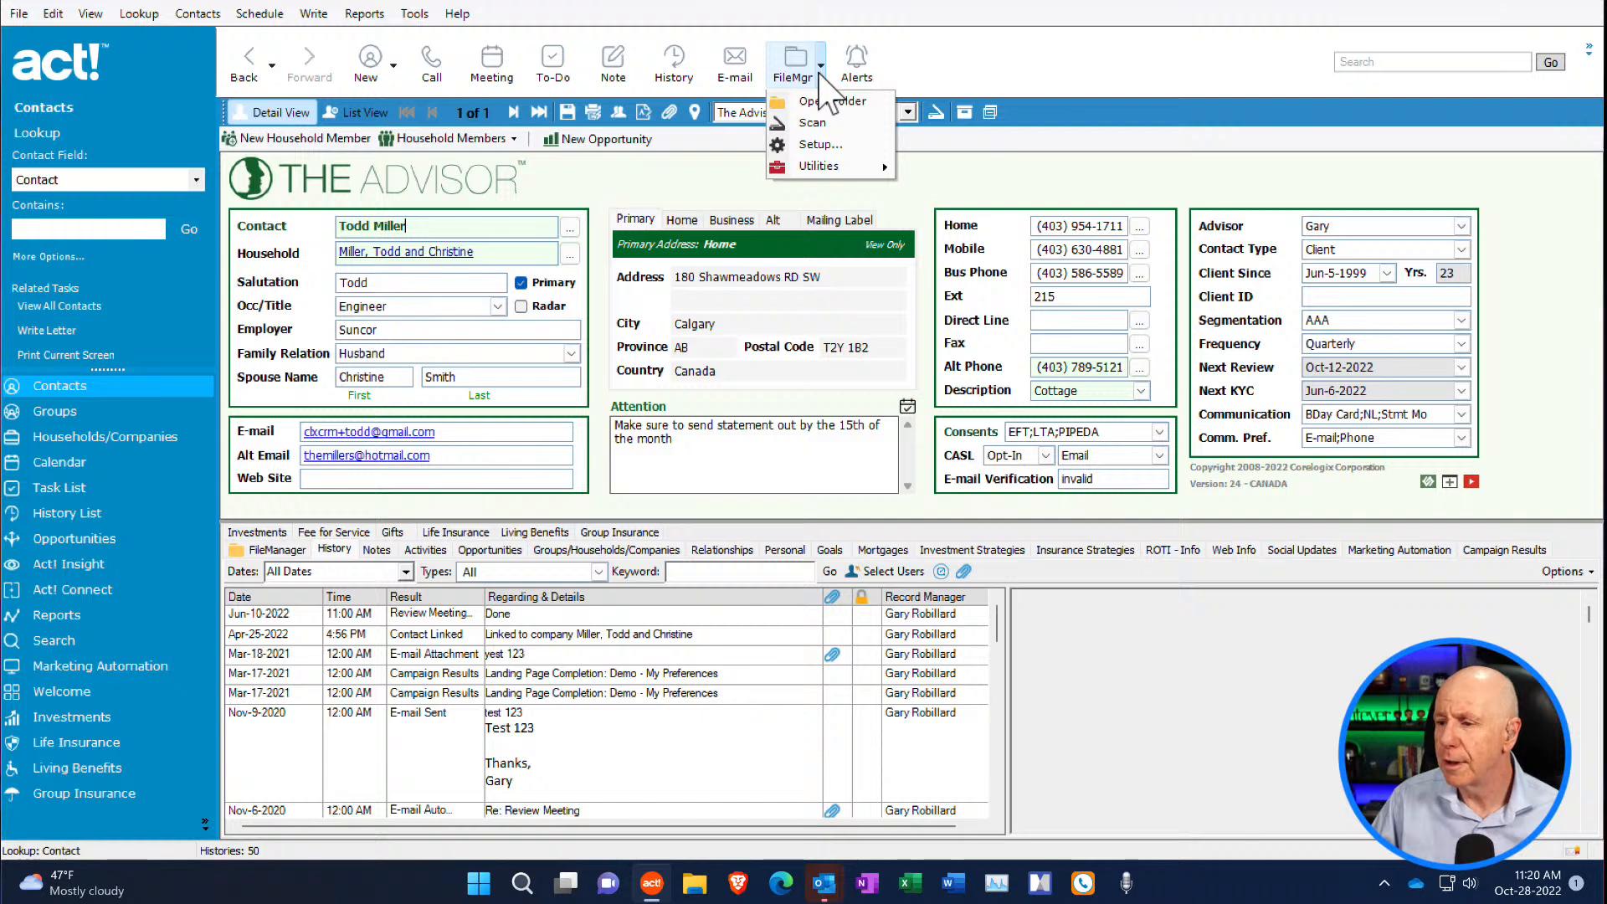
click(821, 71)
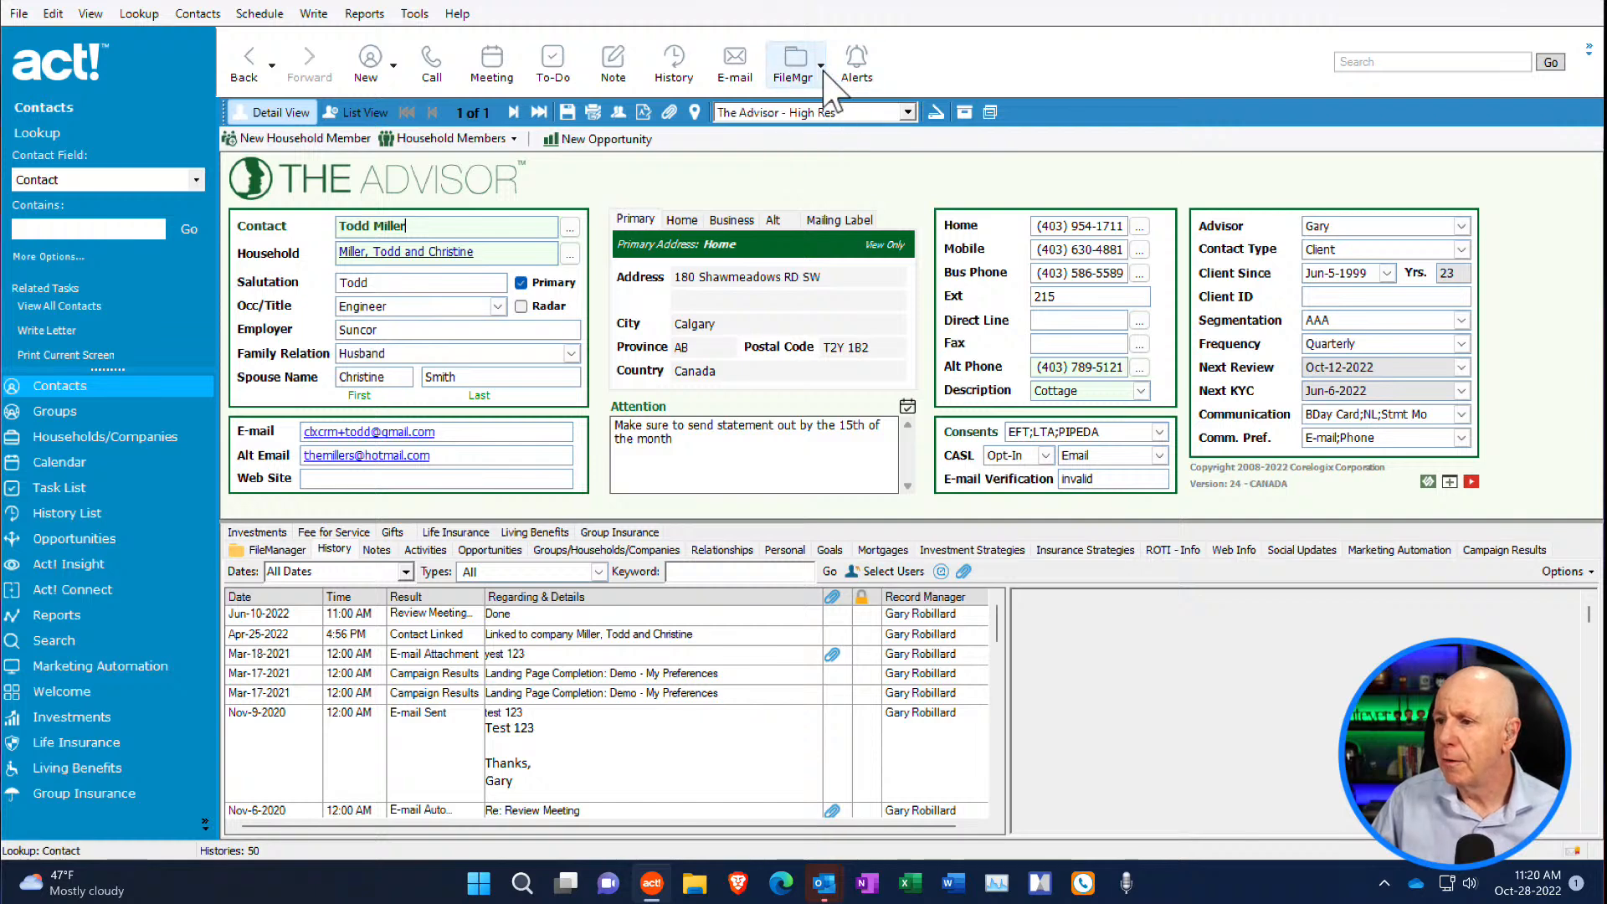
click(821, 66)
click(823, 76)
click(821, 77)
mouse_move(821, 171)
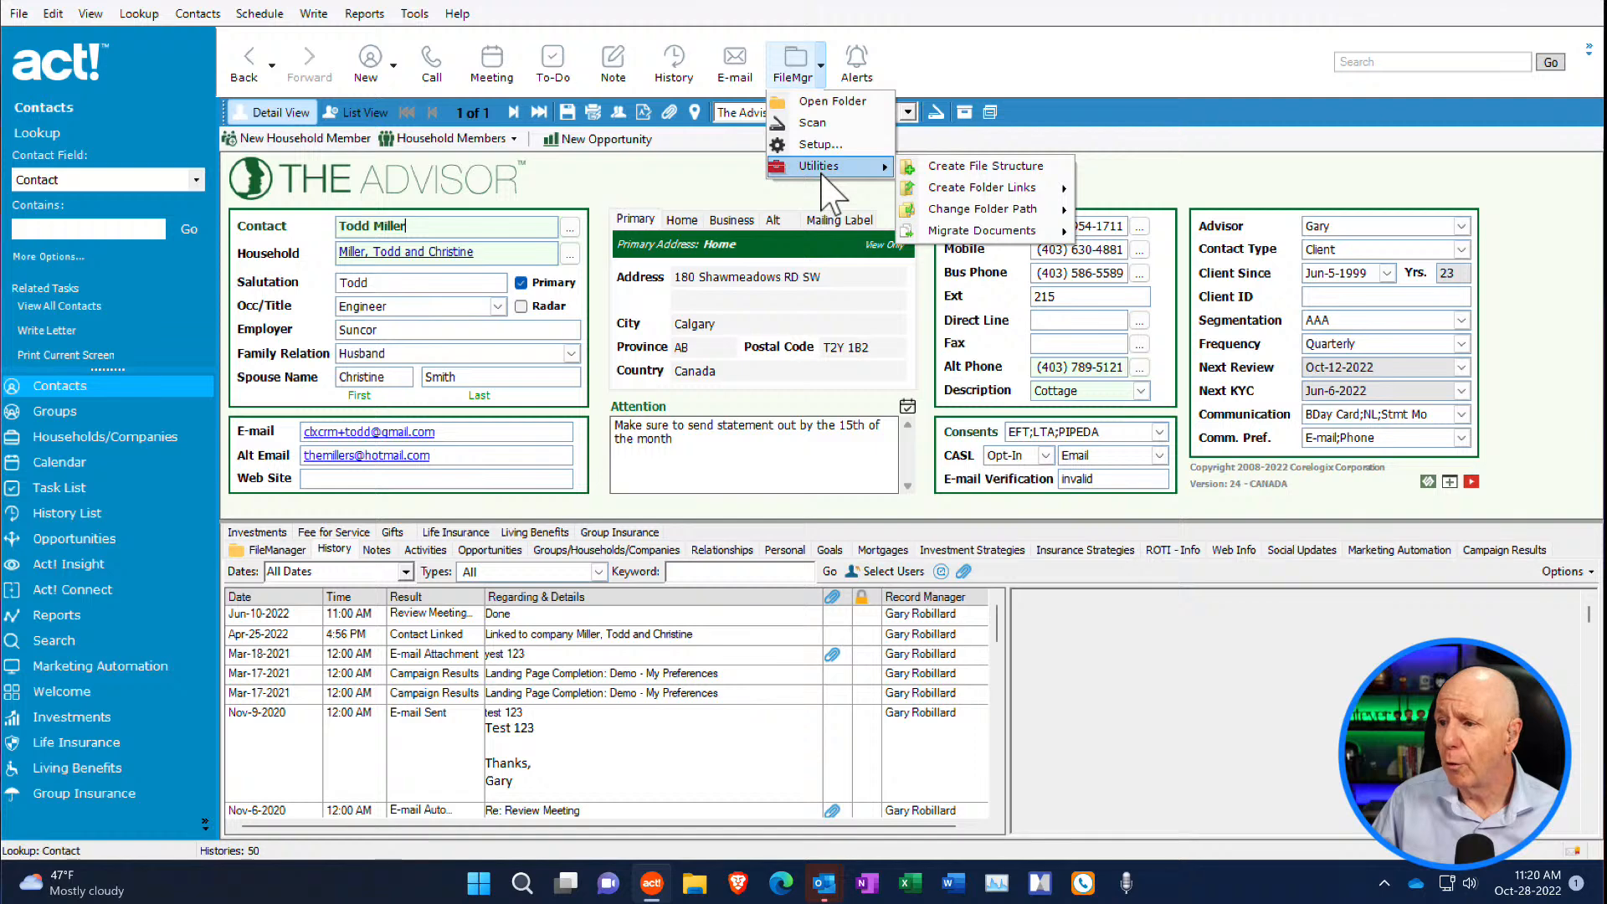
mouse_move(993, 235)
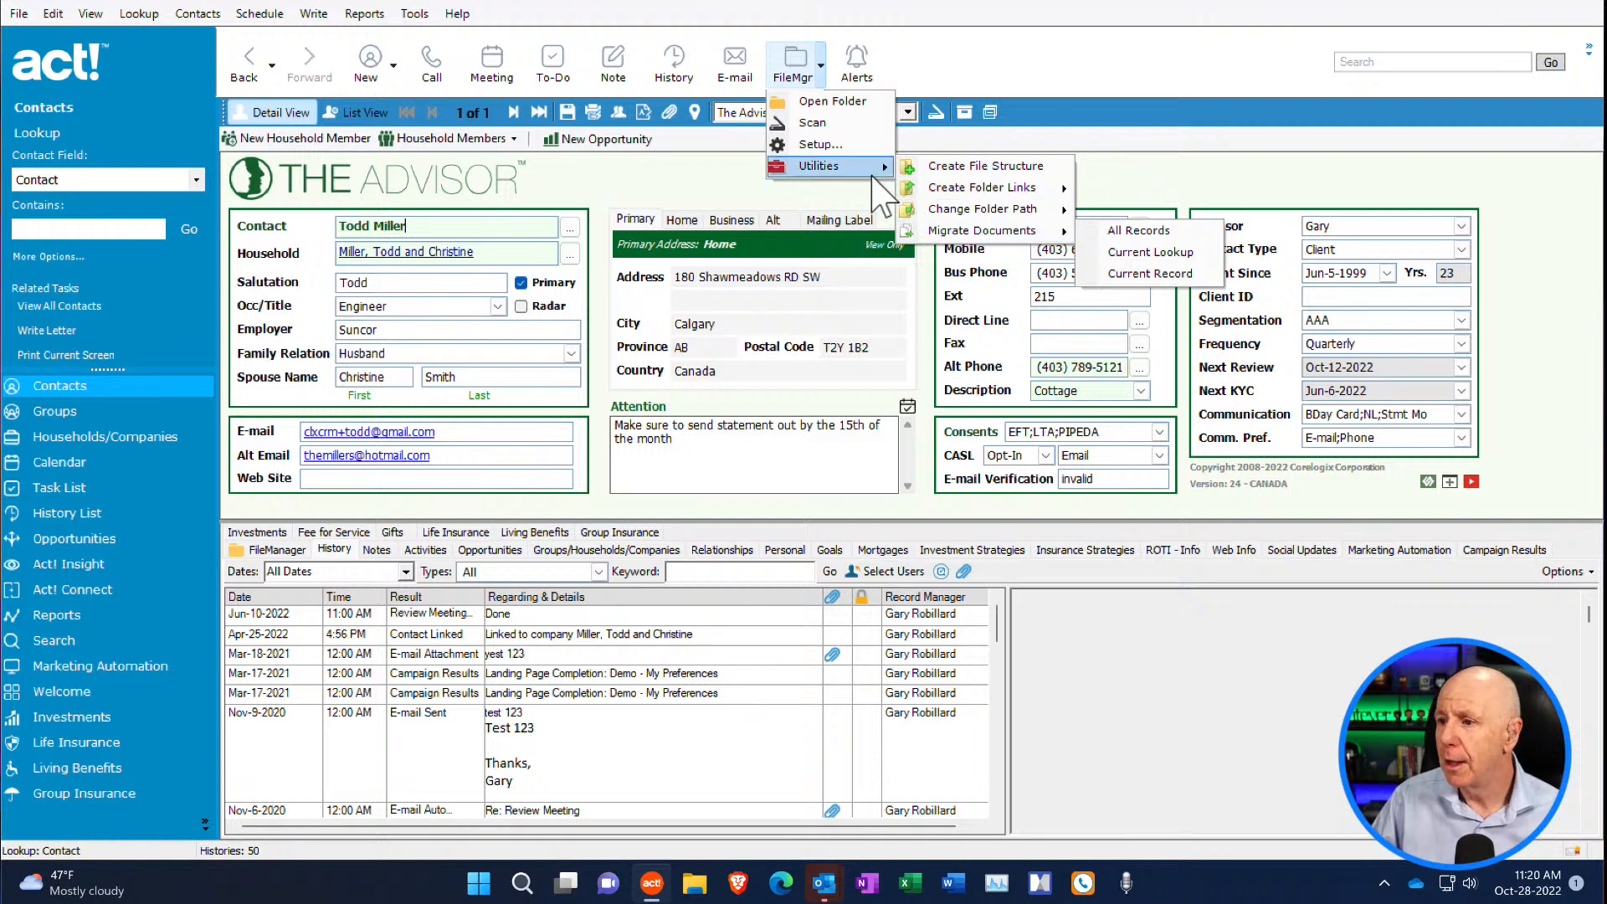
- Review FileManager's contact folder, scanner, storage location and automatic subfolder settings, and close the configuration without changes
click(839, 144)
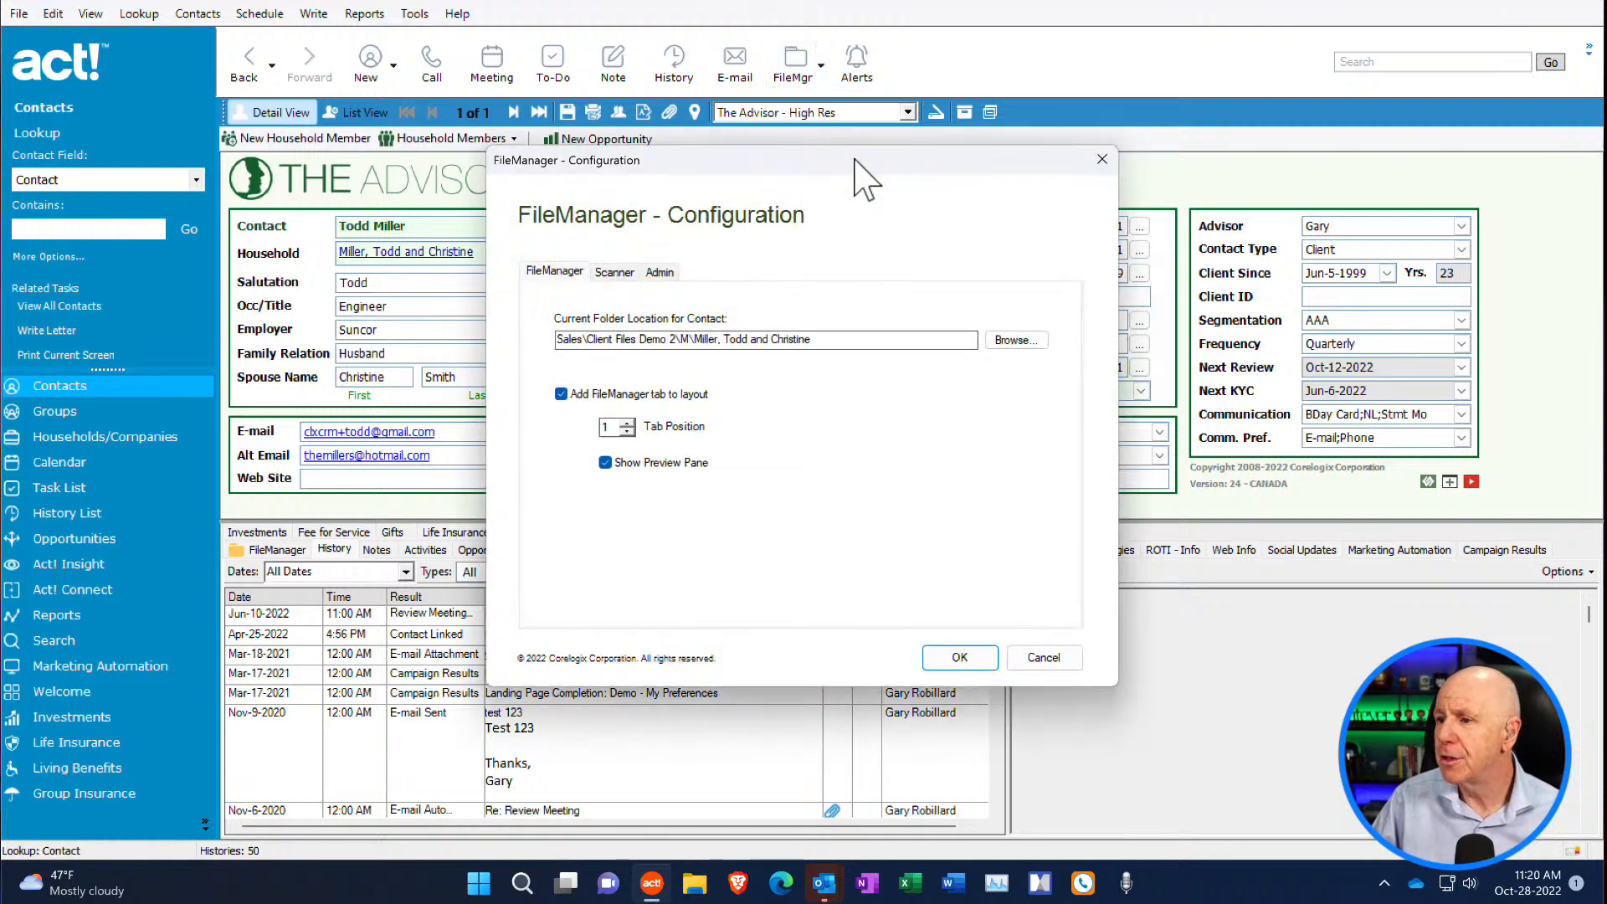
click(624, 275)
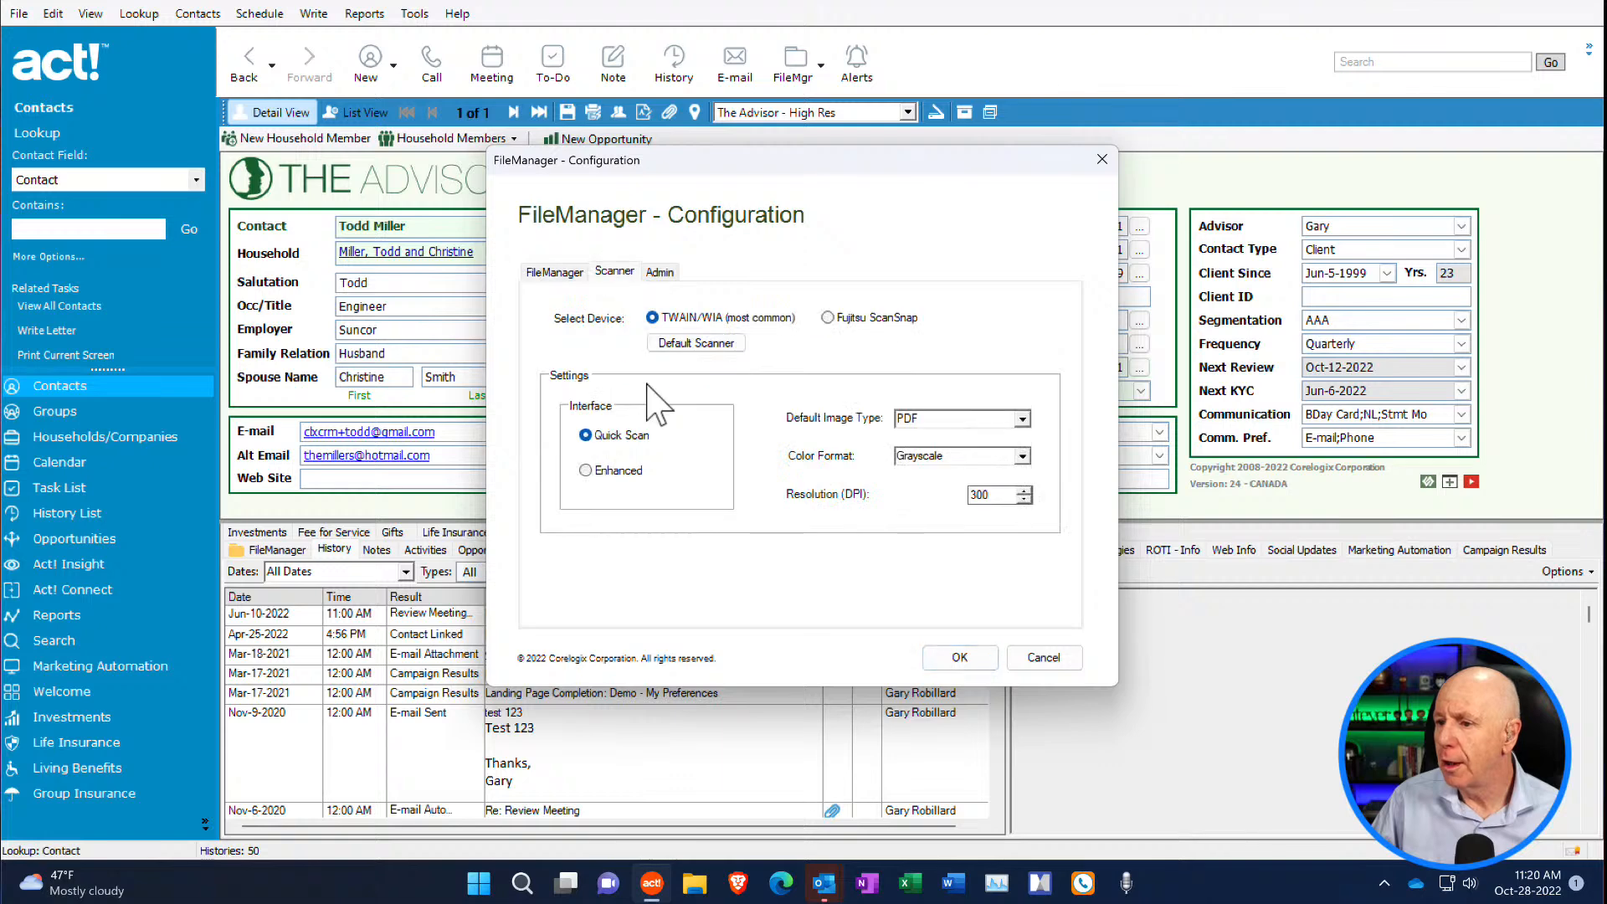
click(665, 275)
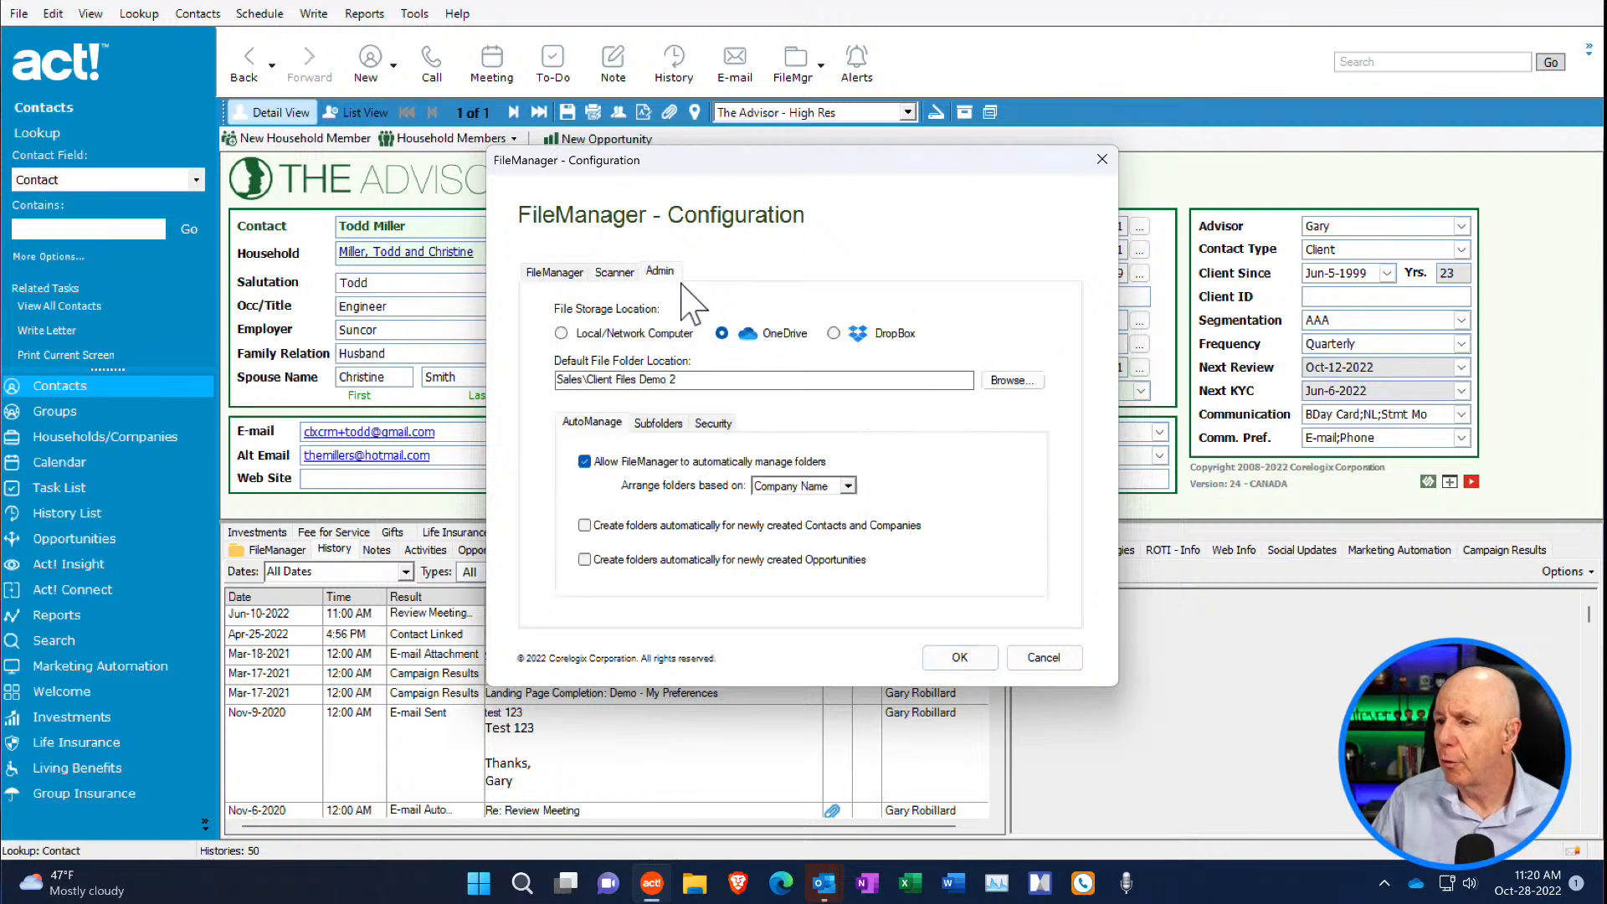
click(659, 422)
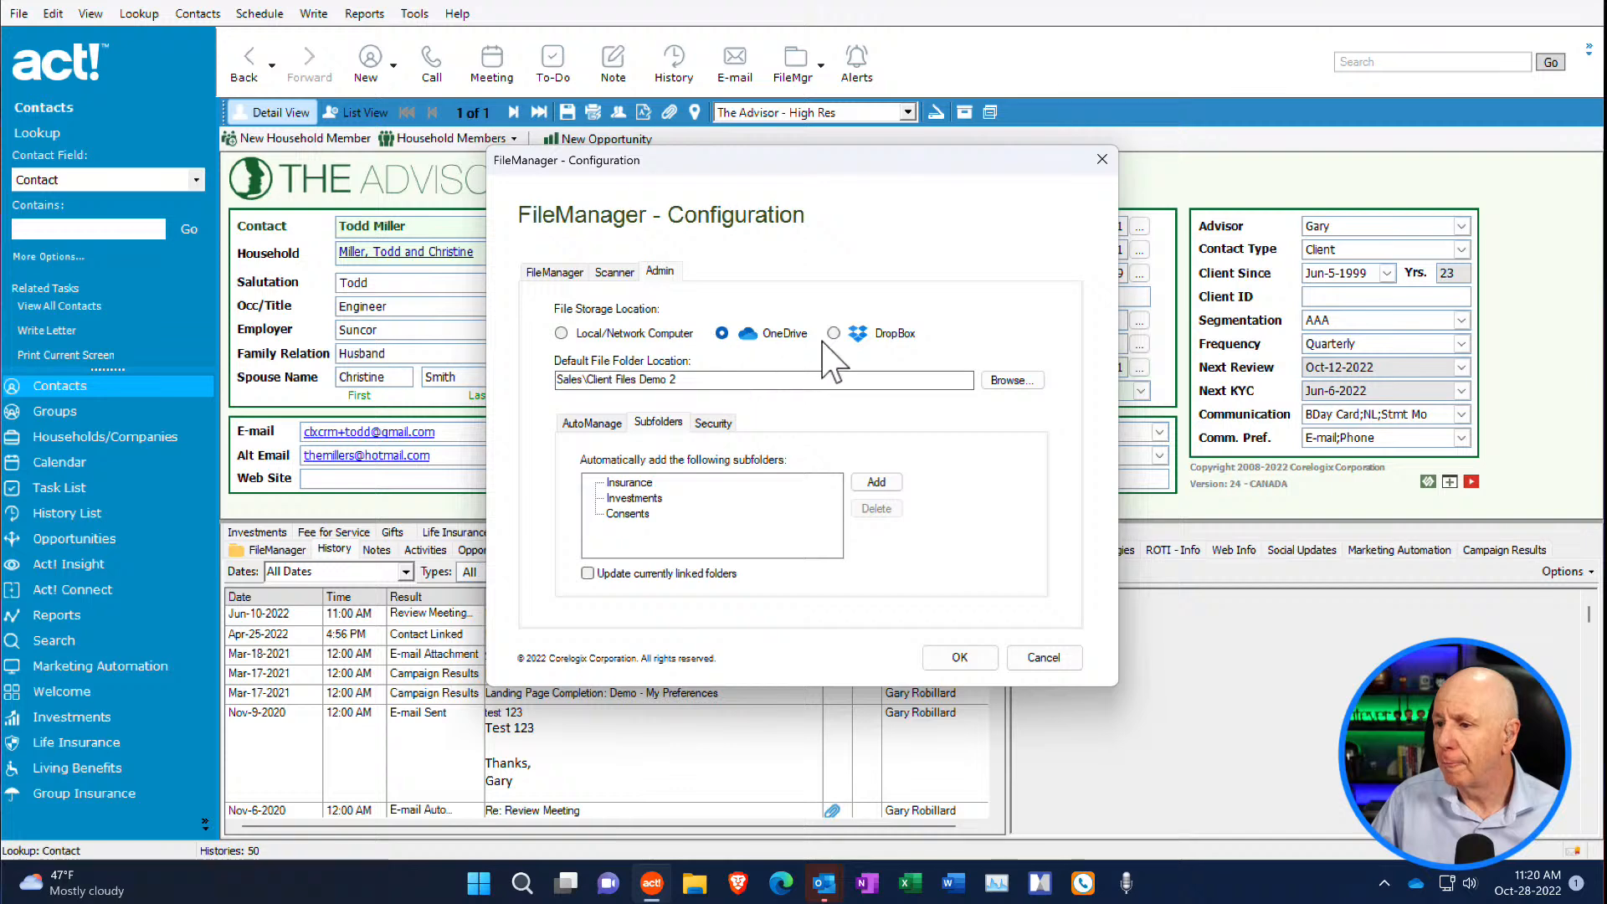
click(615, 271)
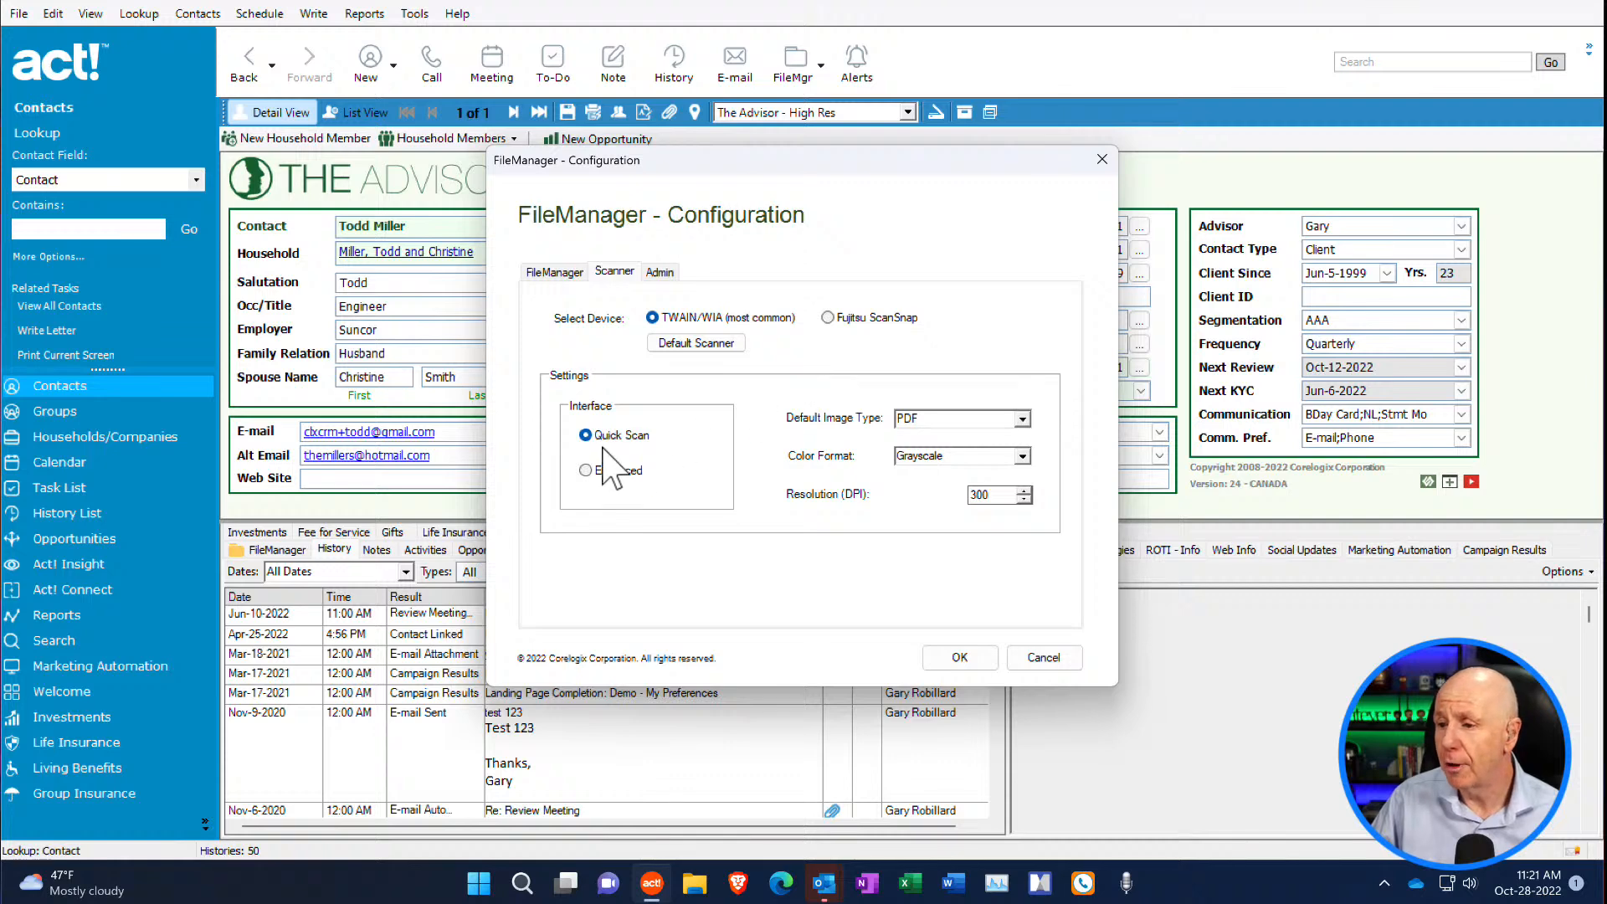
click(555, 271)
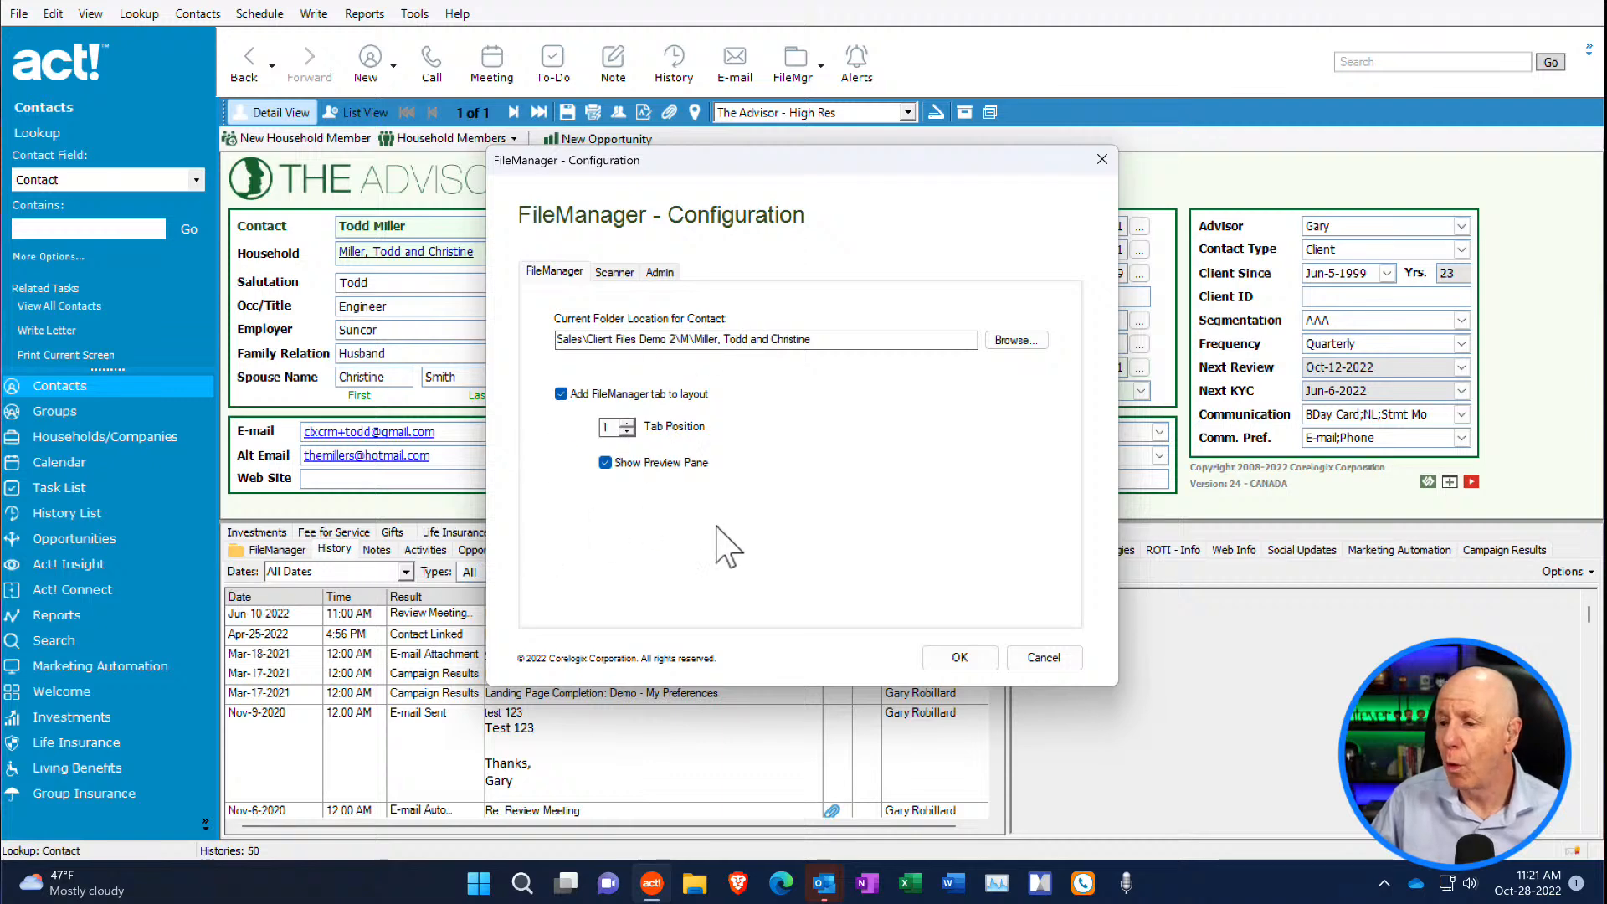
click(1044, 658)
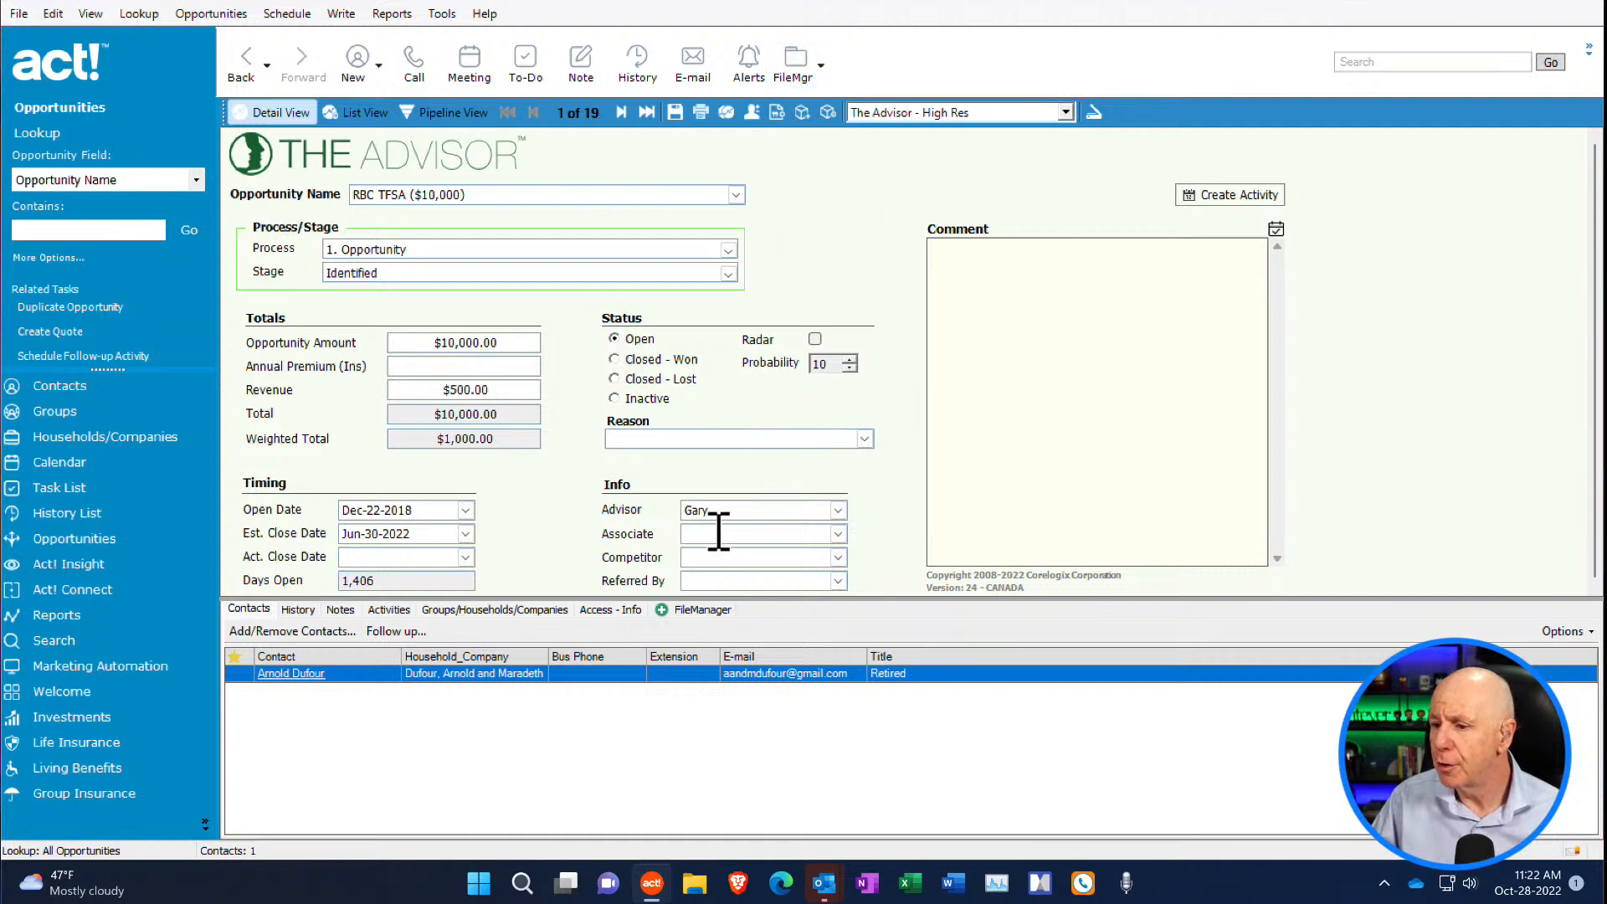
- View the FileManager area and commands for the RBC TFSA ($10,000) opportunity, and return to the client's contact record
click(701, 611)
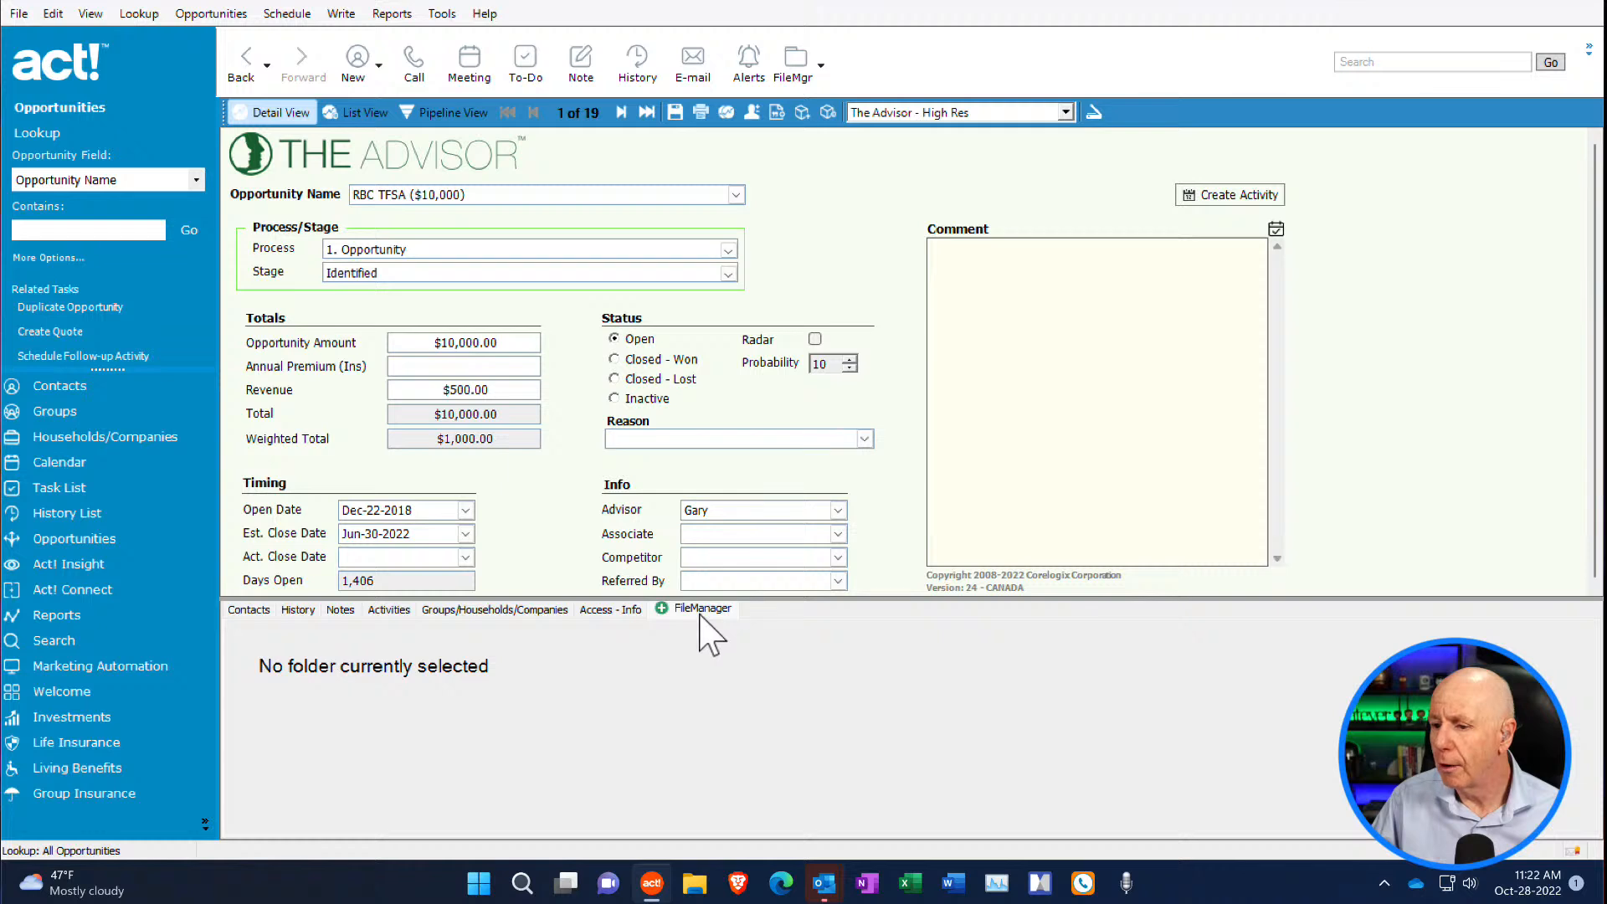
click(819, 67)
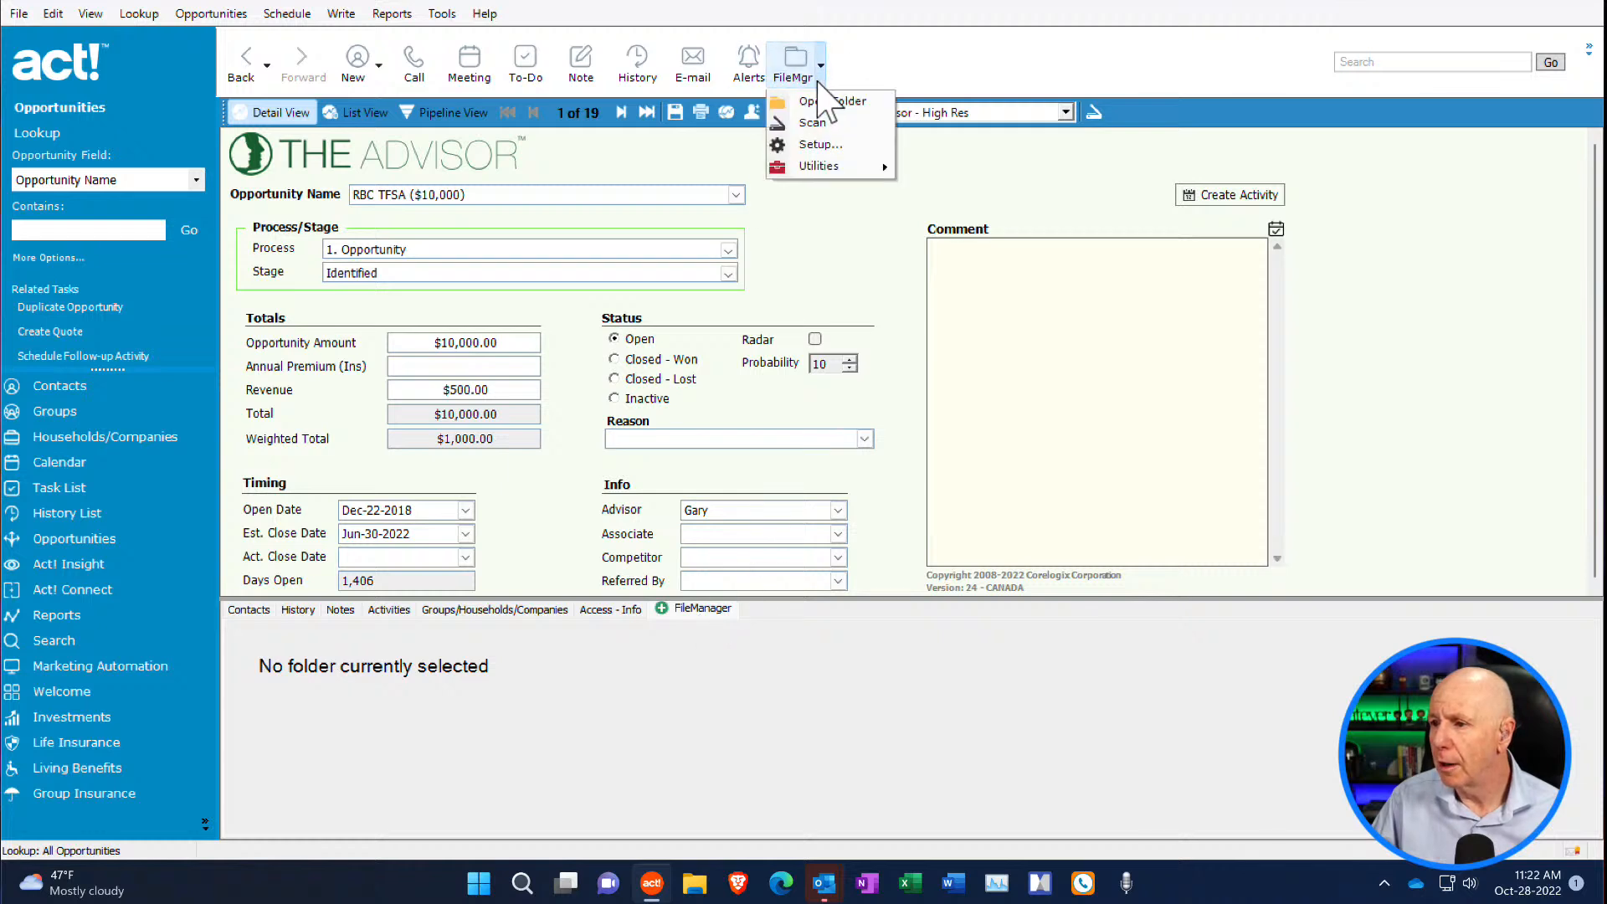
click(819, 281)
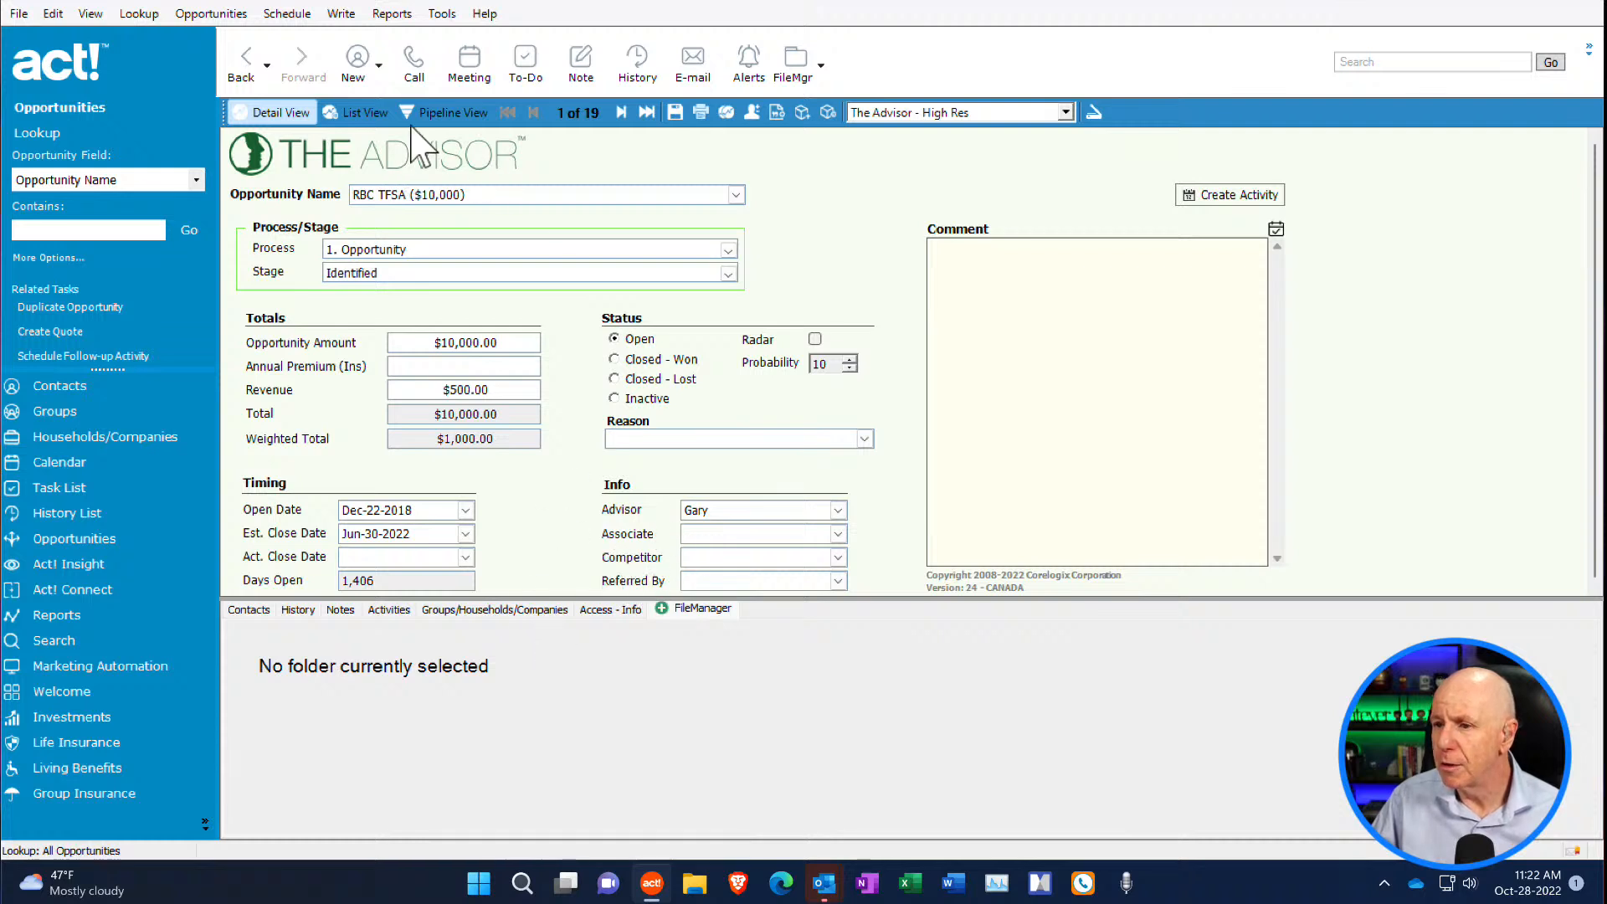
click(71, 386)
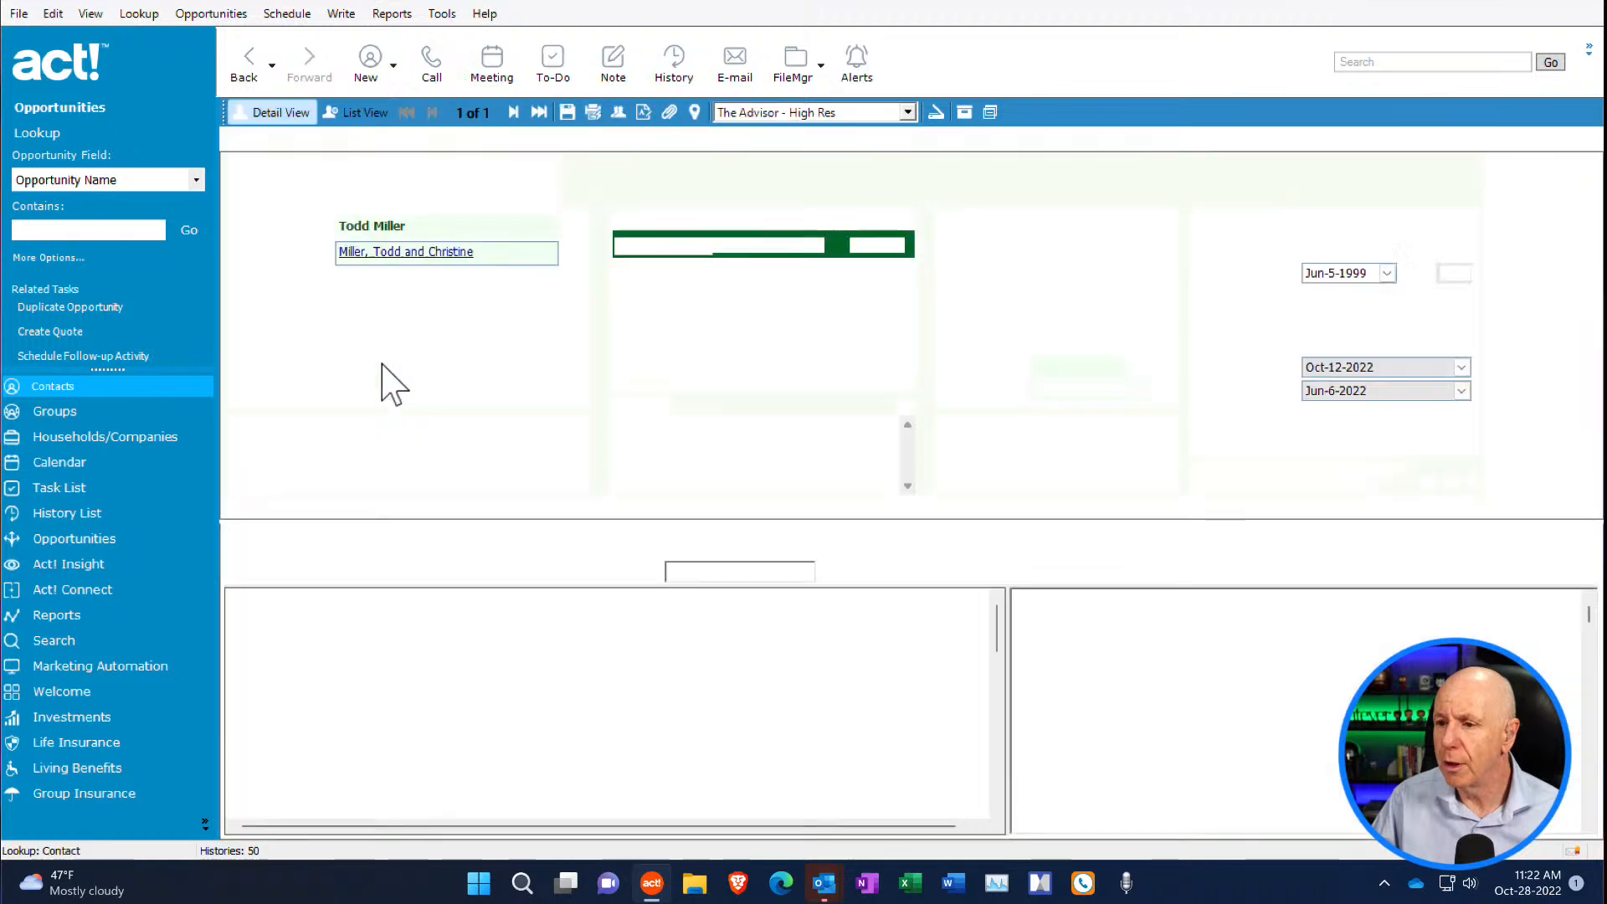